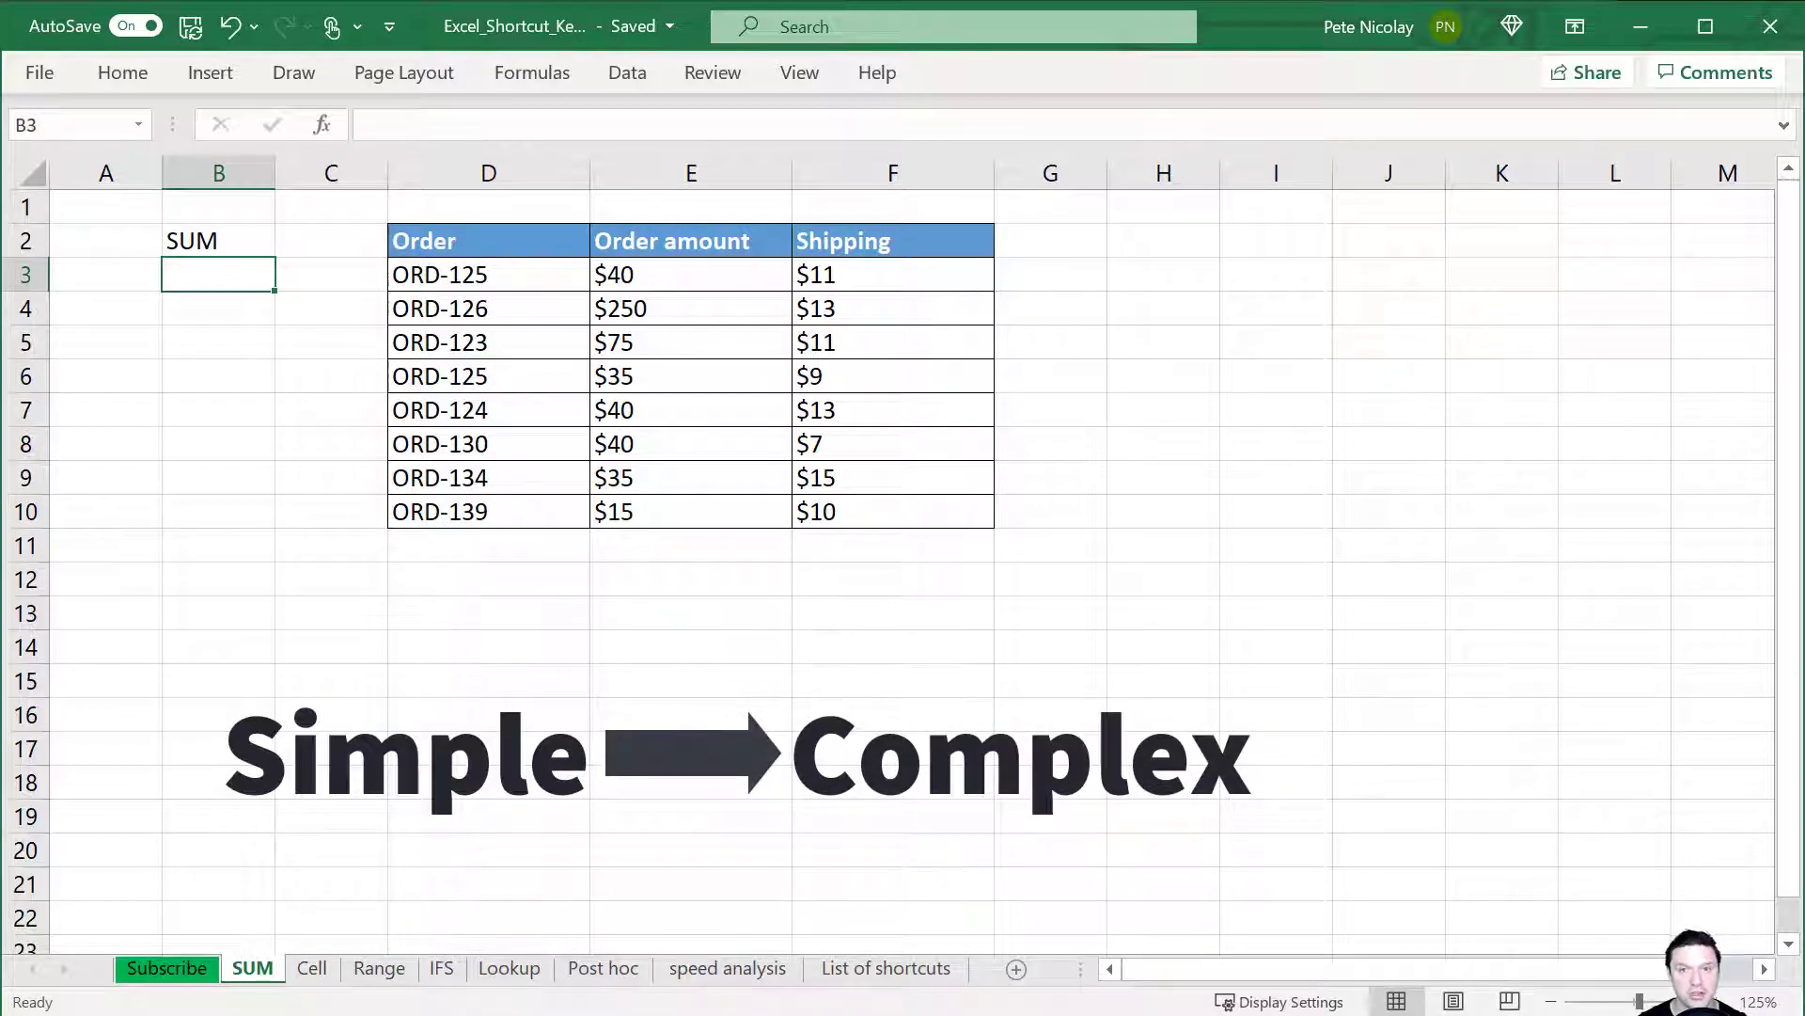
Total the Order amount column to $530 in E11 with AutoSum.
{"action": "left_click", "coordinate": [691, 545]}
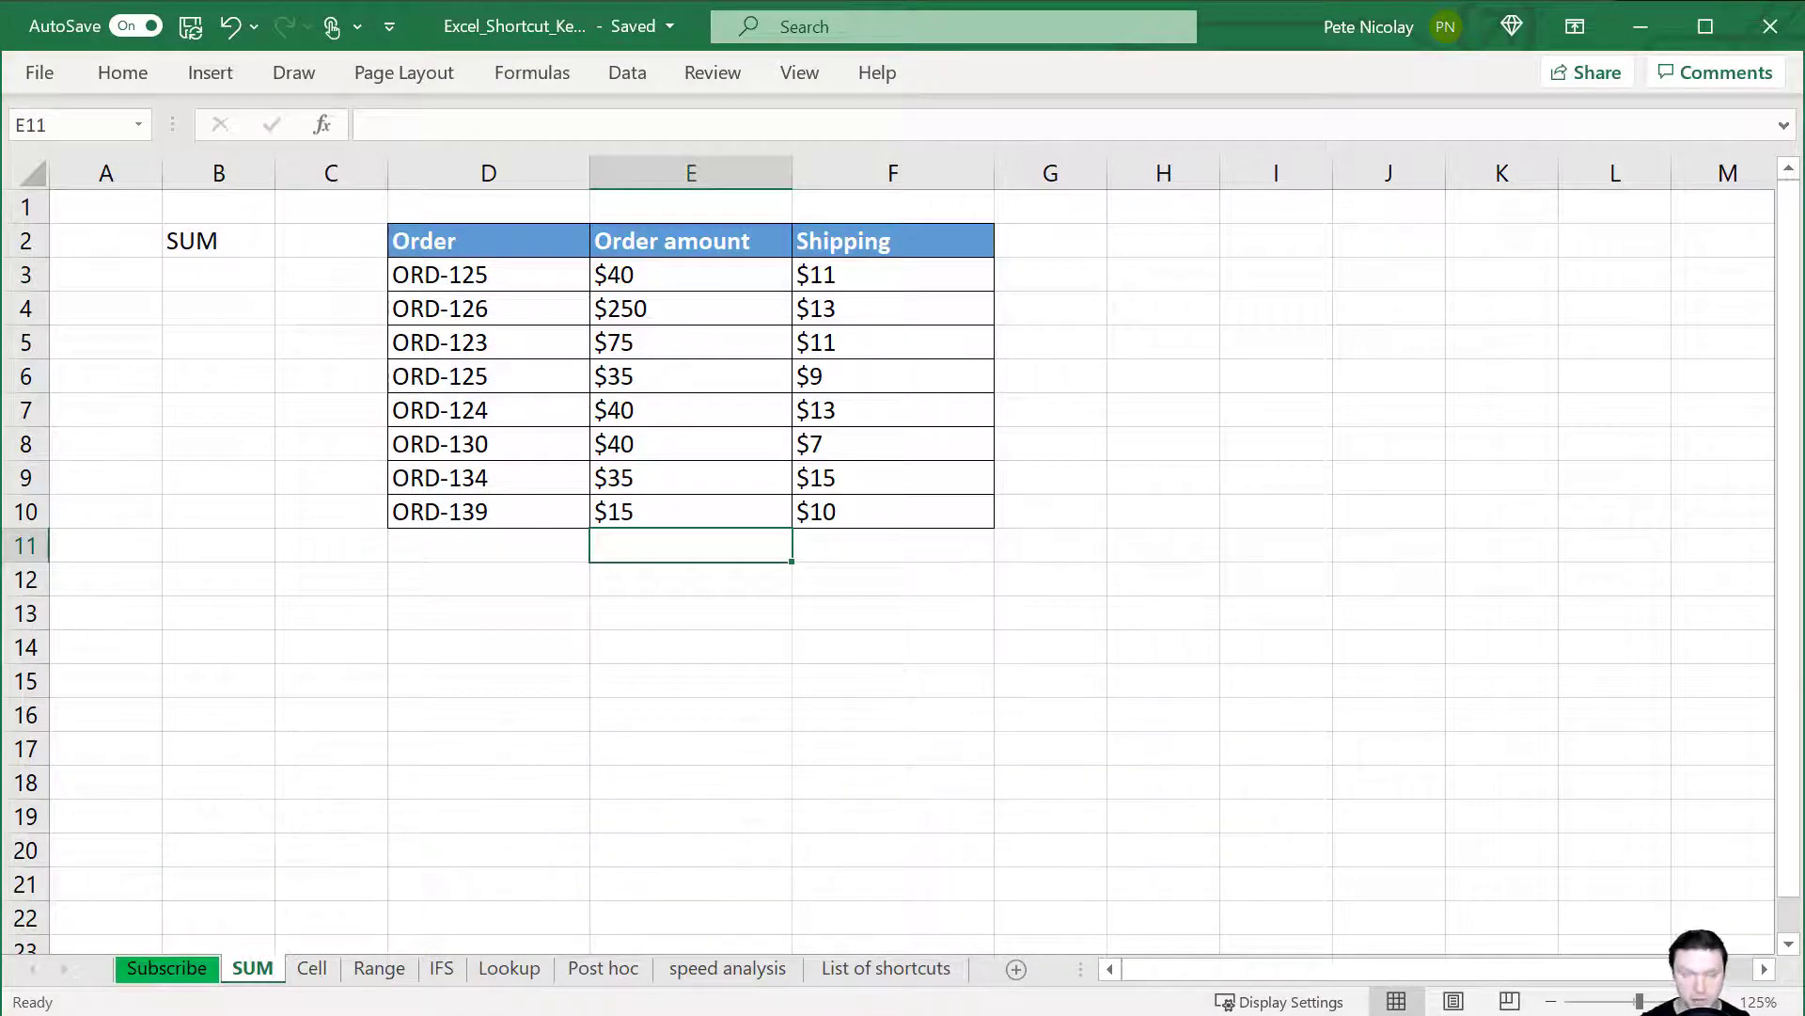
{"action": "key", "text": "alt+equal"}
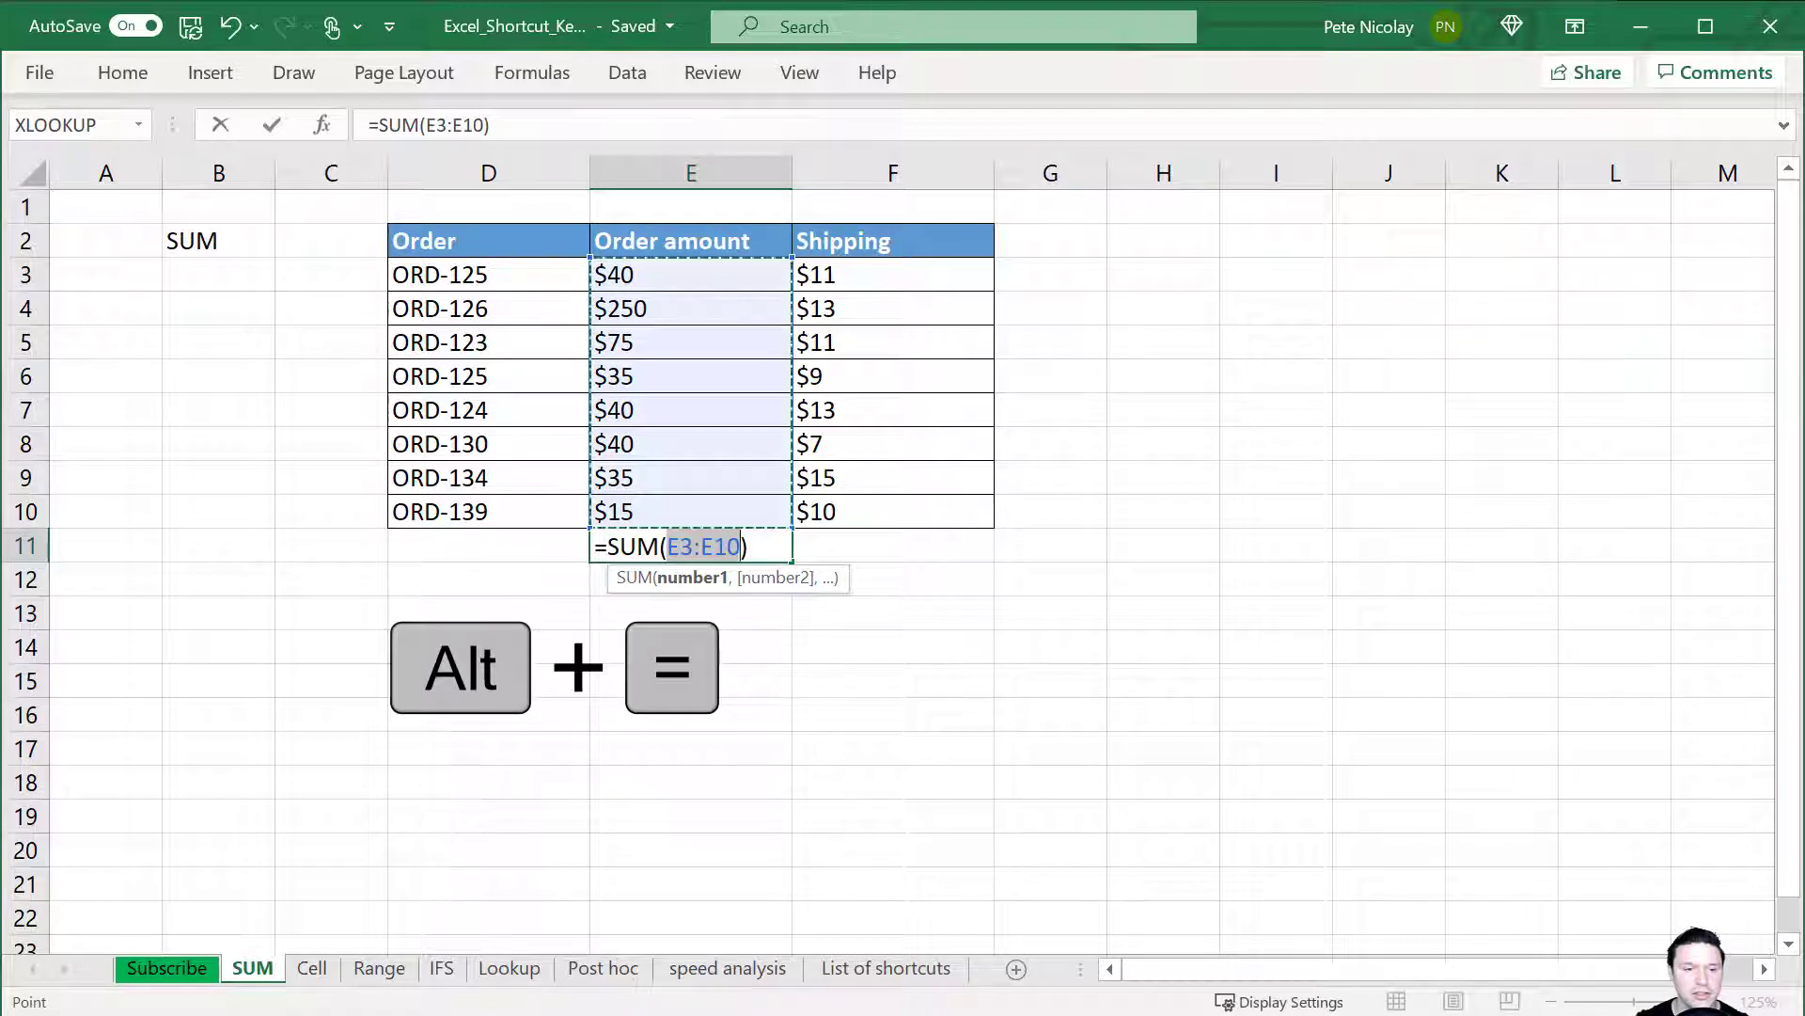
{"action": "key", "text": "Return"}
Start an AutoSum in G10 of the last order's amount and shipping, E10:F10.
{"action": "key", "text": "Up"}
{"action": "key", "text": "Up"}
{"action": "key", "text": "Right"}
{"action": "key", "text": "Right"}
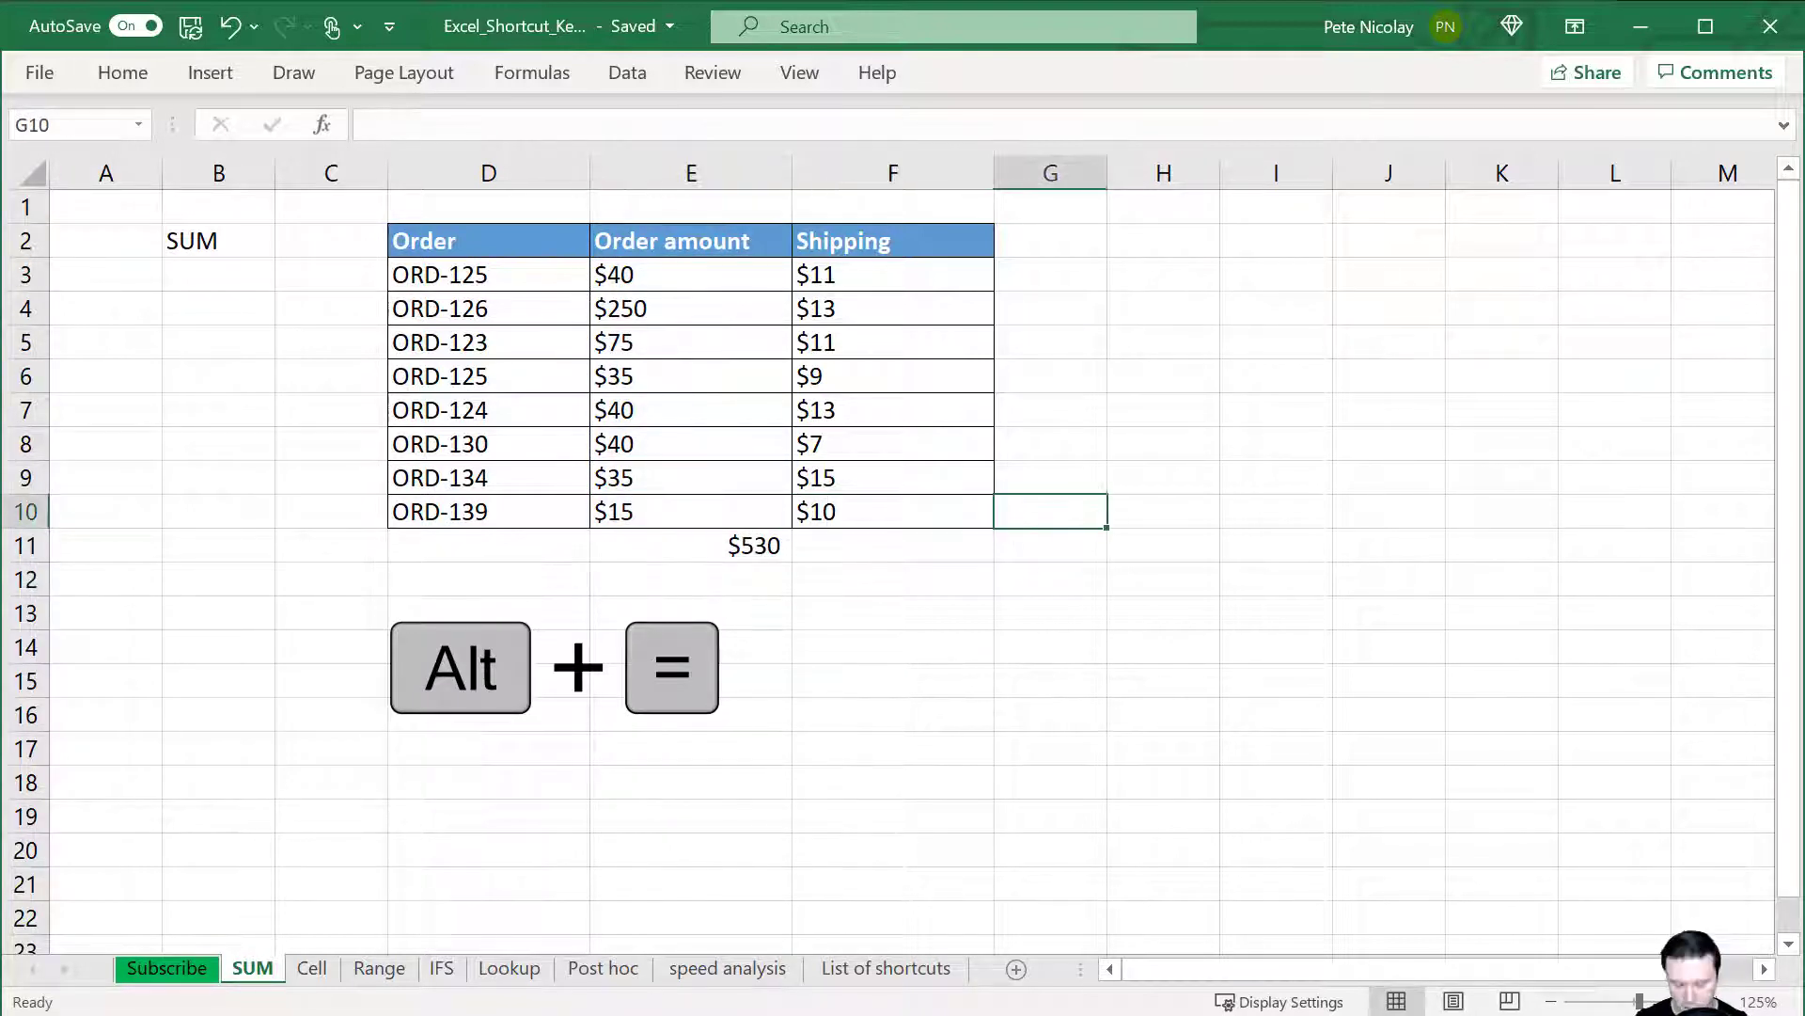
{"action": "key", "text": "alt+equal"}
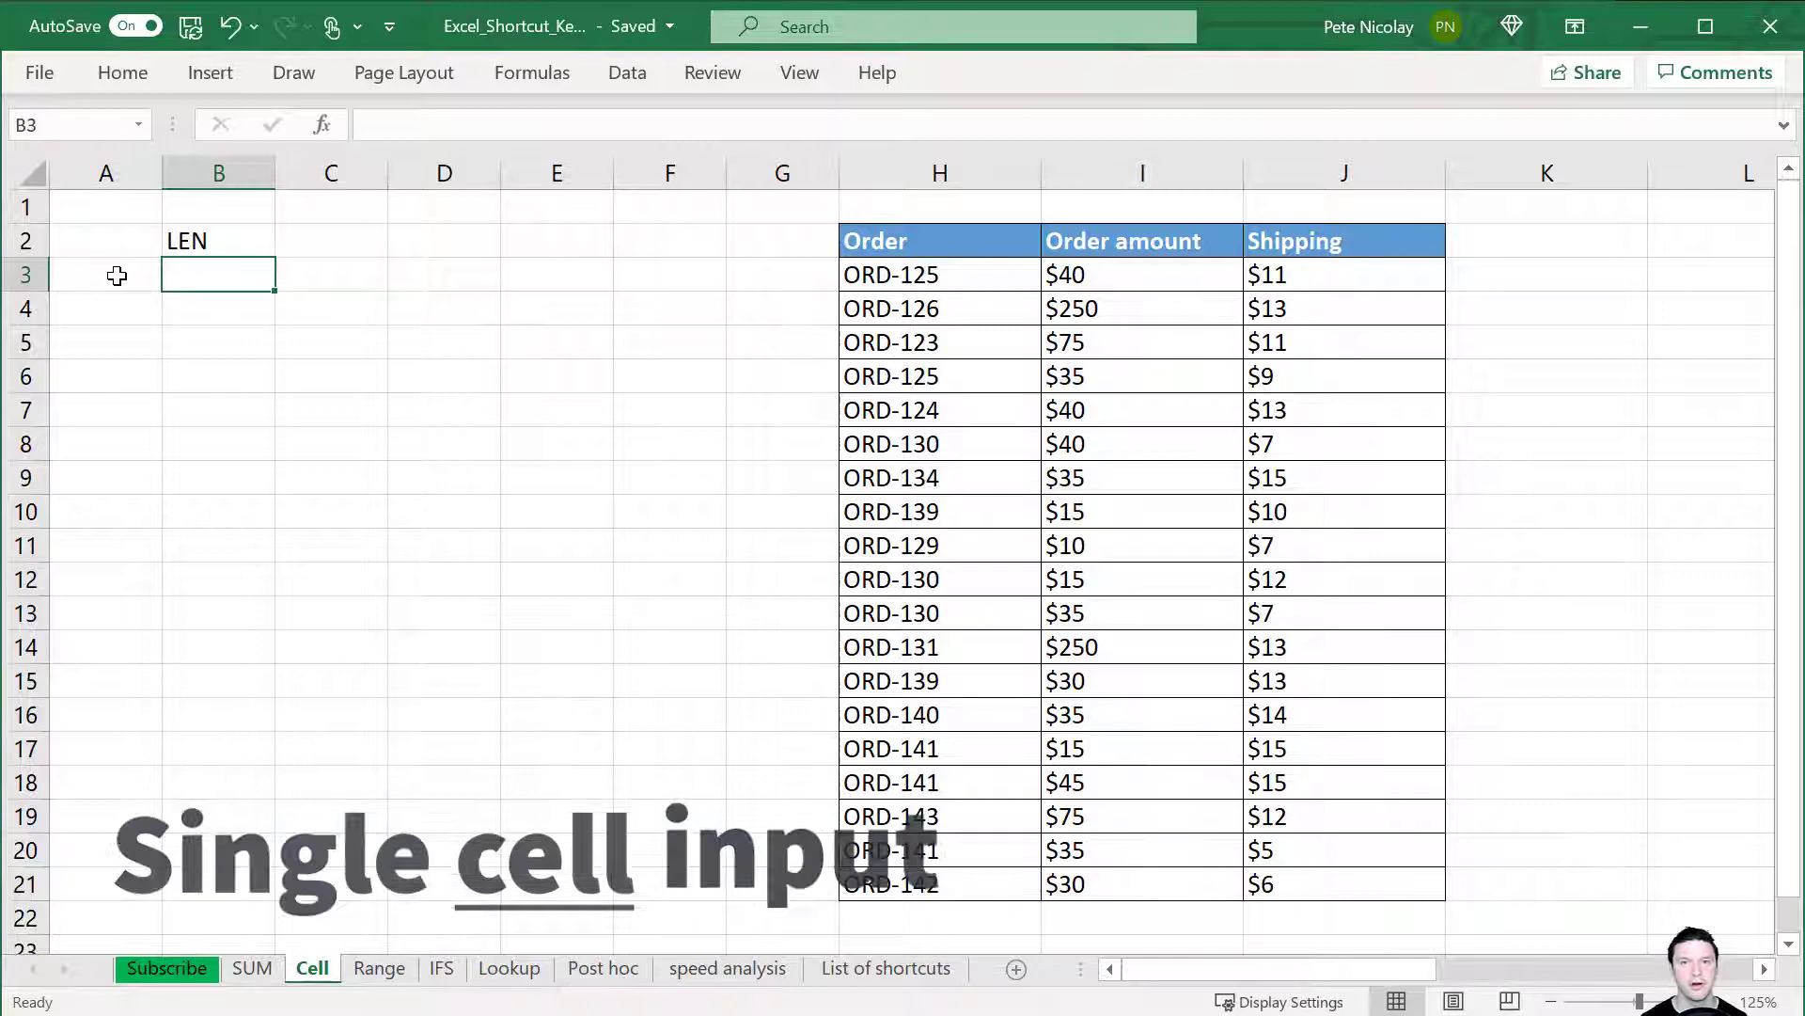
Enter =LEN(H3) in B3 to count the first order ID's 7 characters.
{"action": "type", "text": "+"}
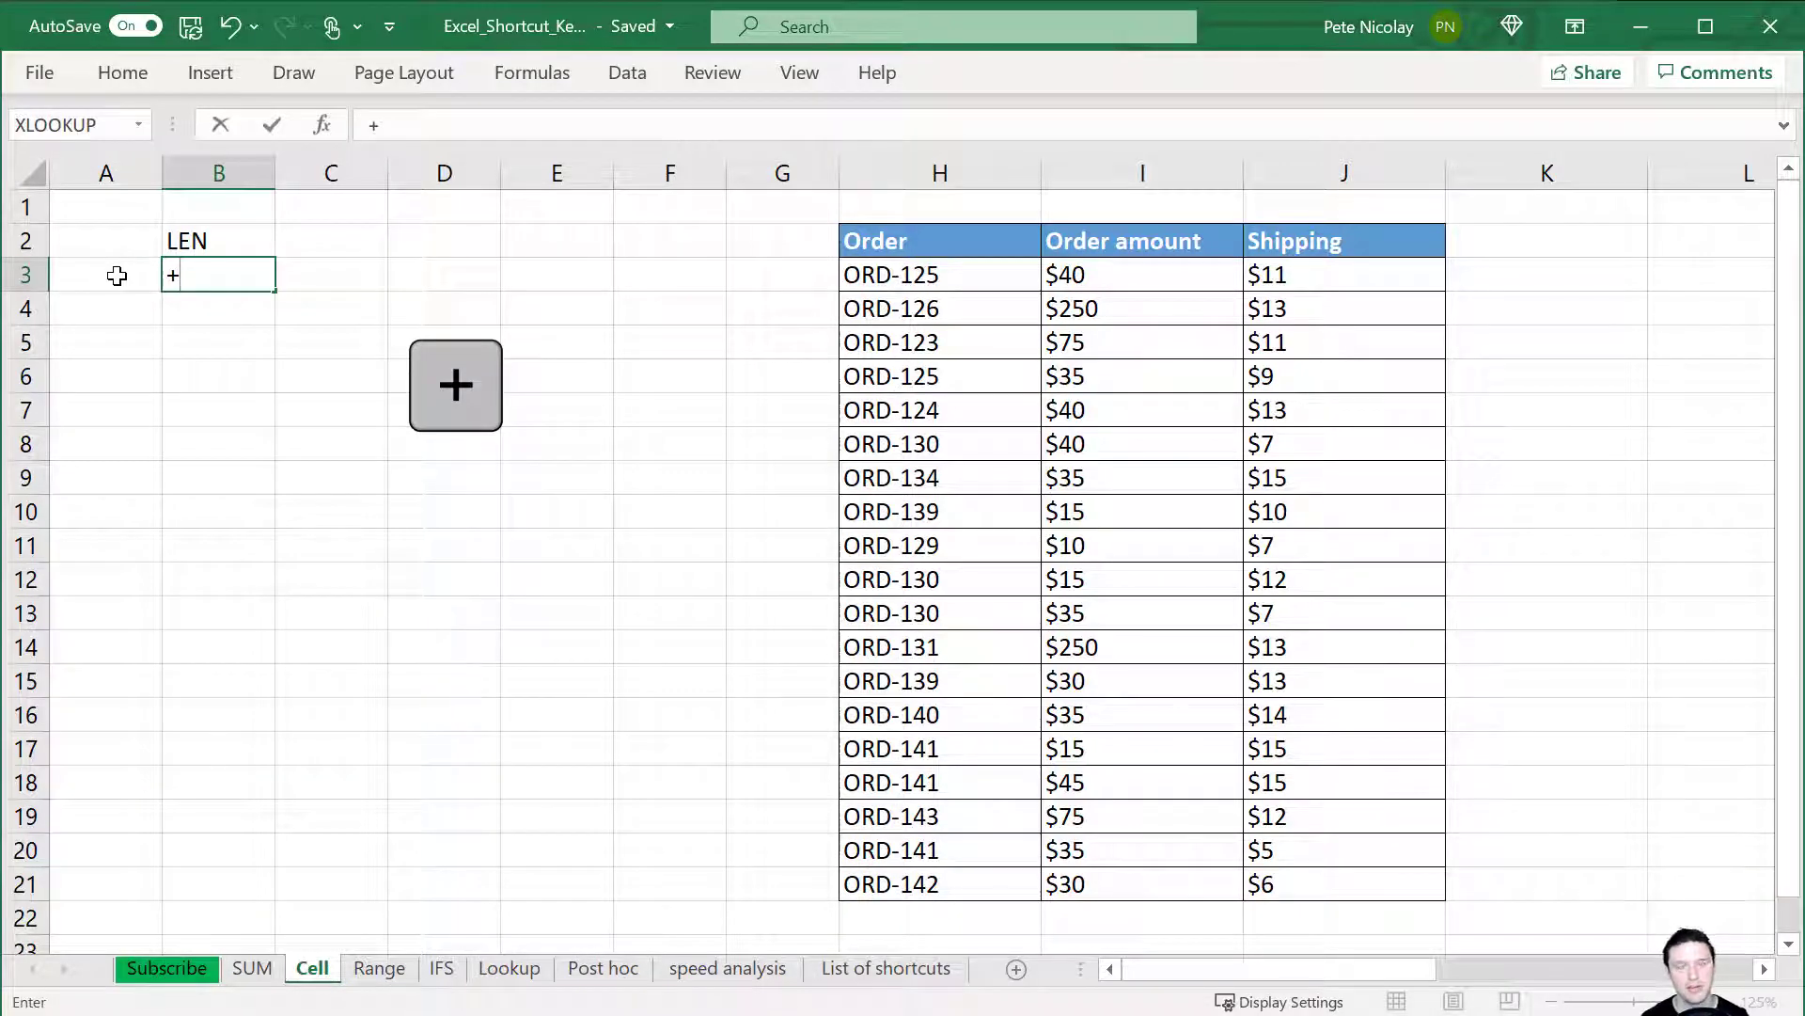
{"action": "type", "text": "le"}
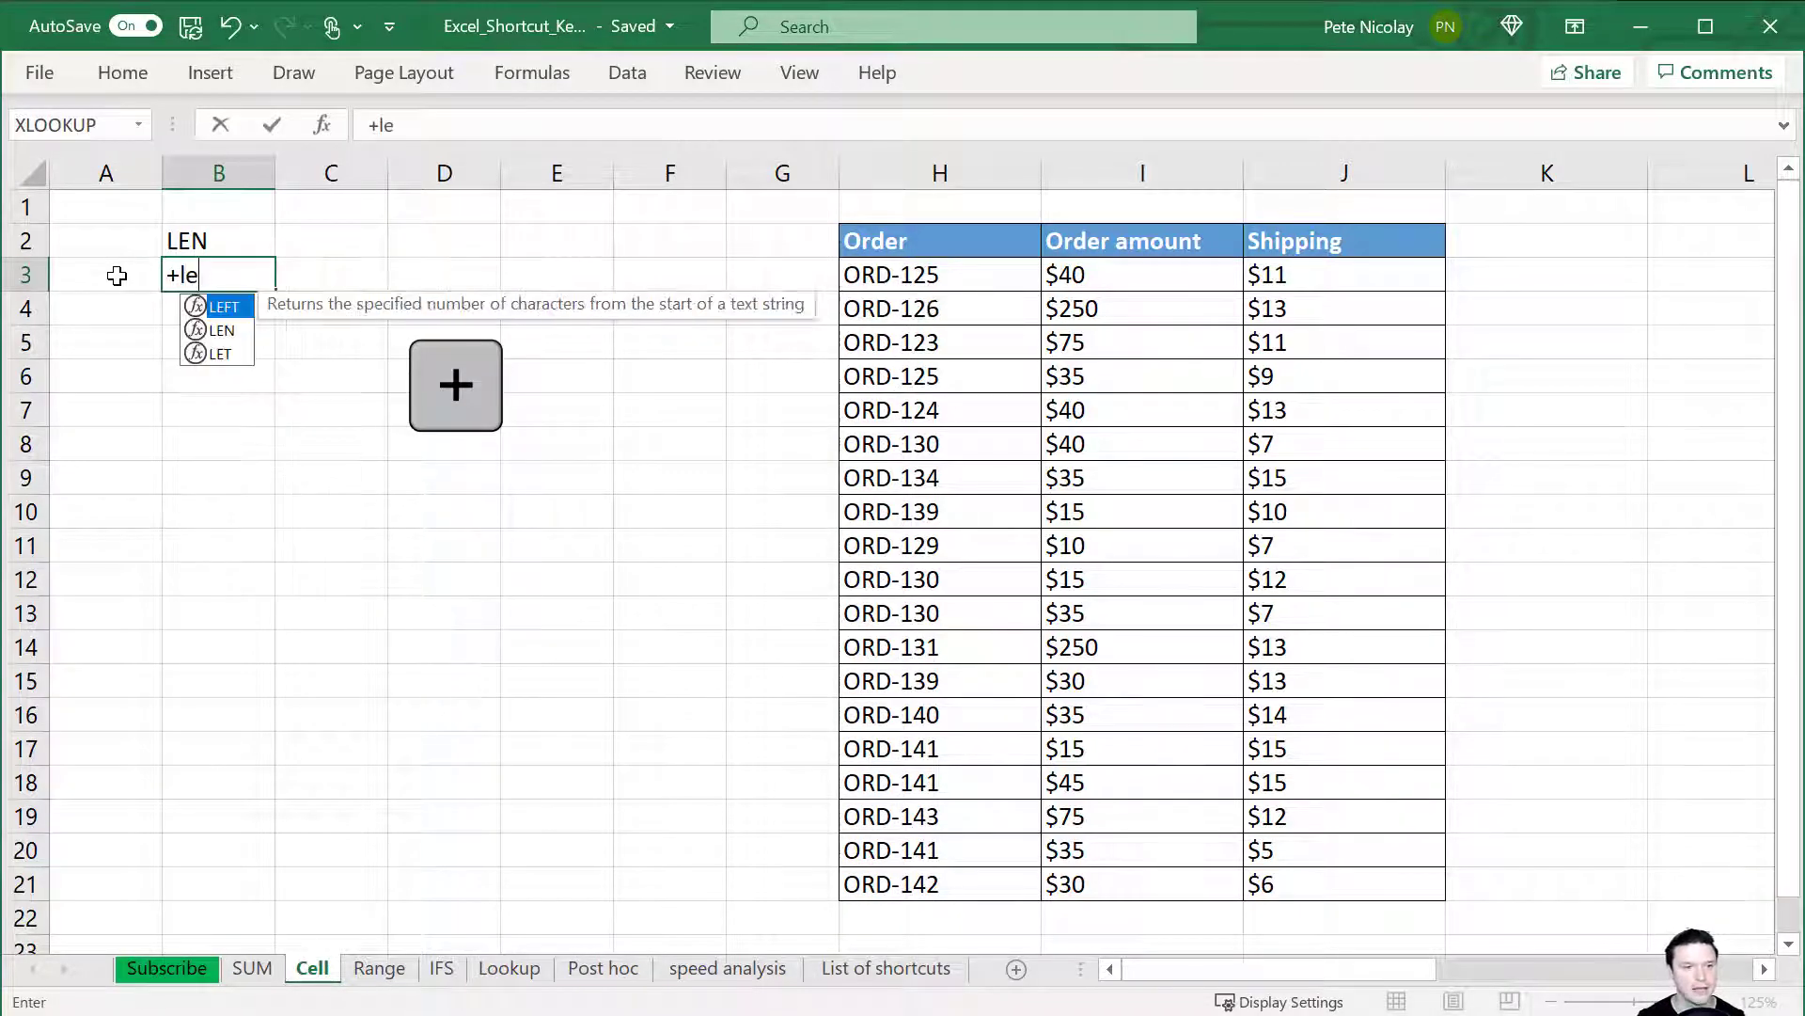
{"action": "key", "text": "Down"}
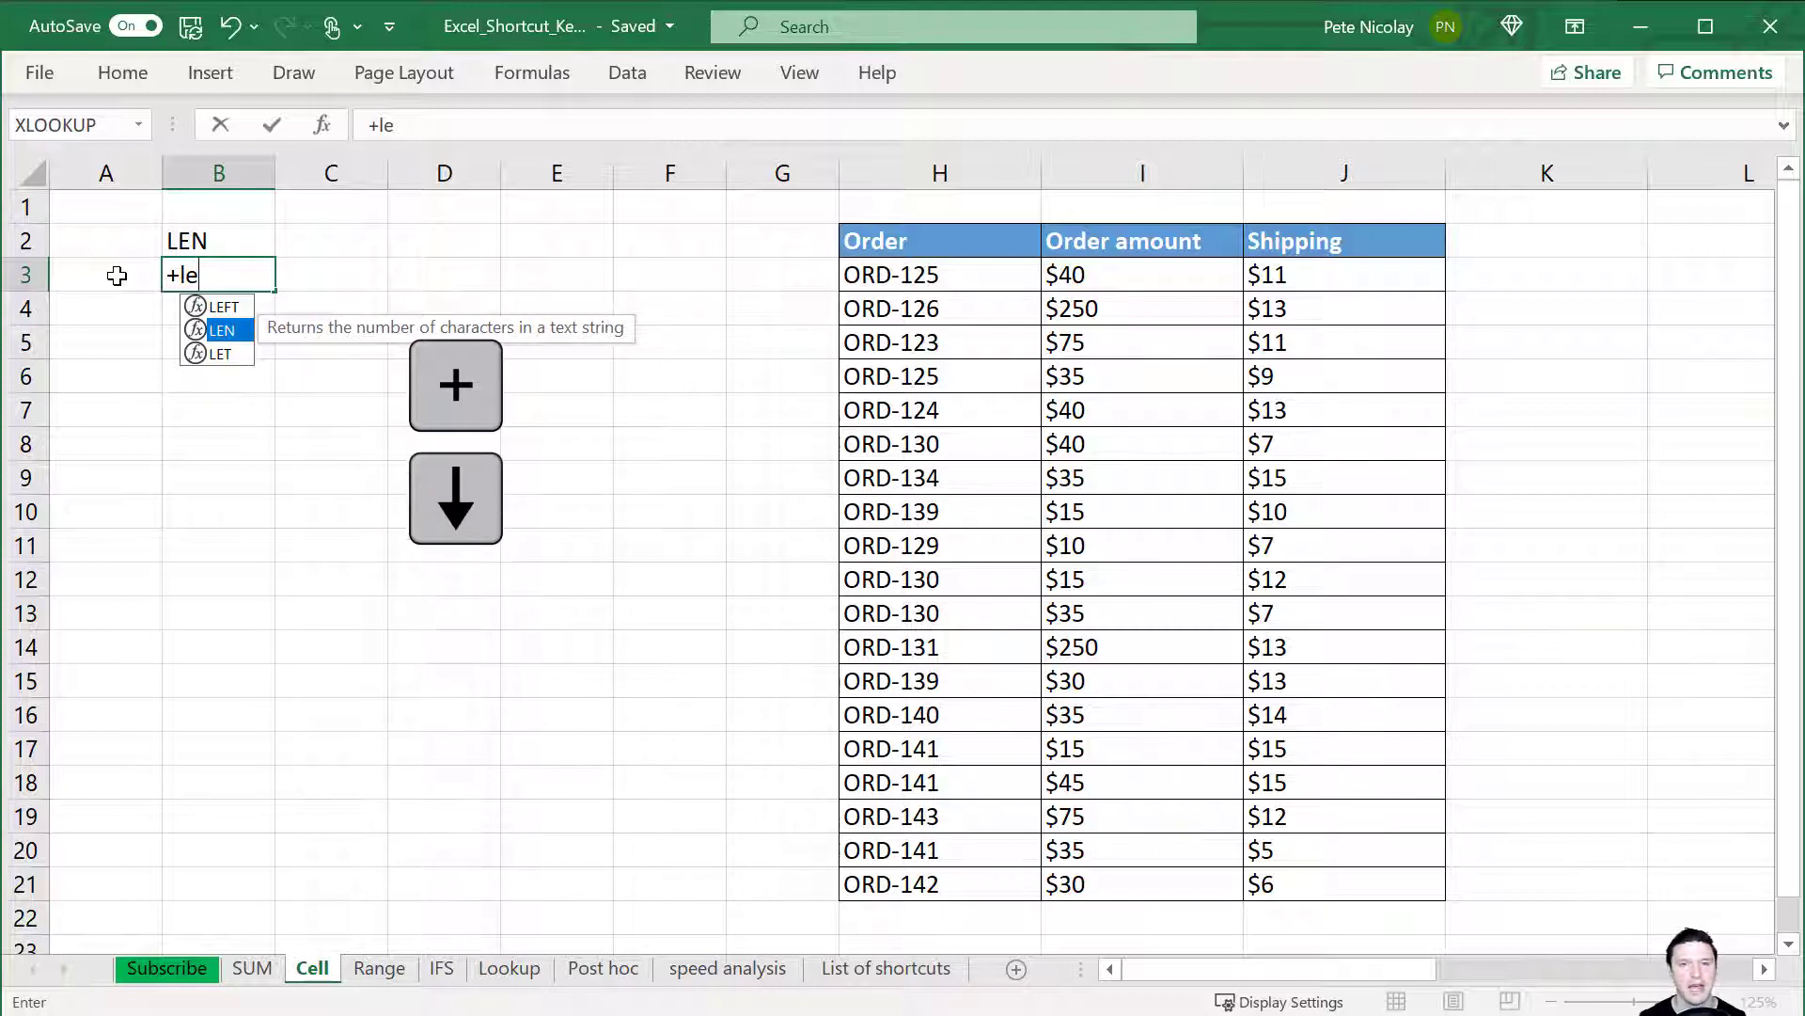
{"action": "key", "text": "Tab"}
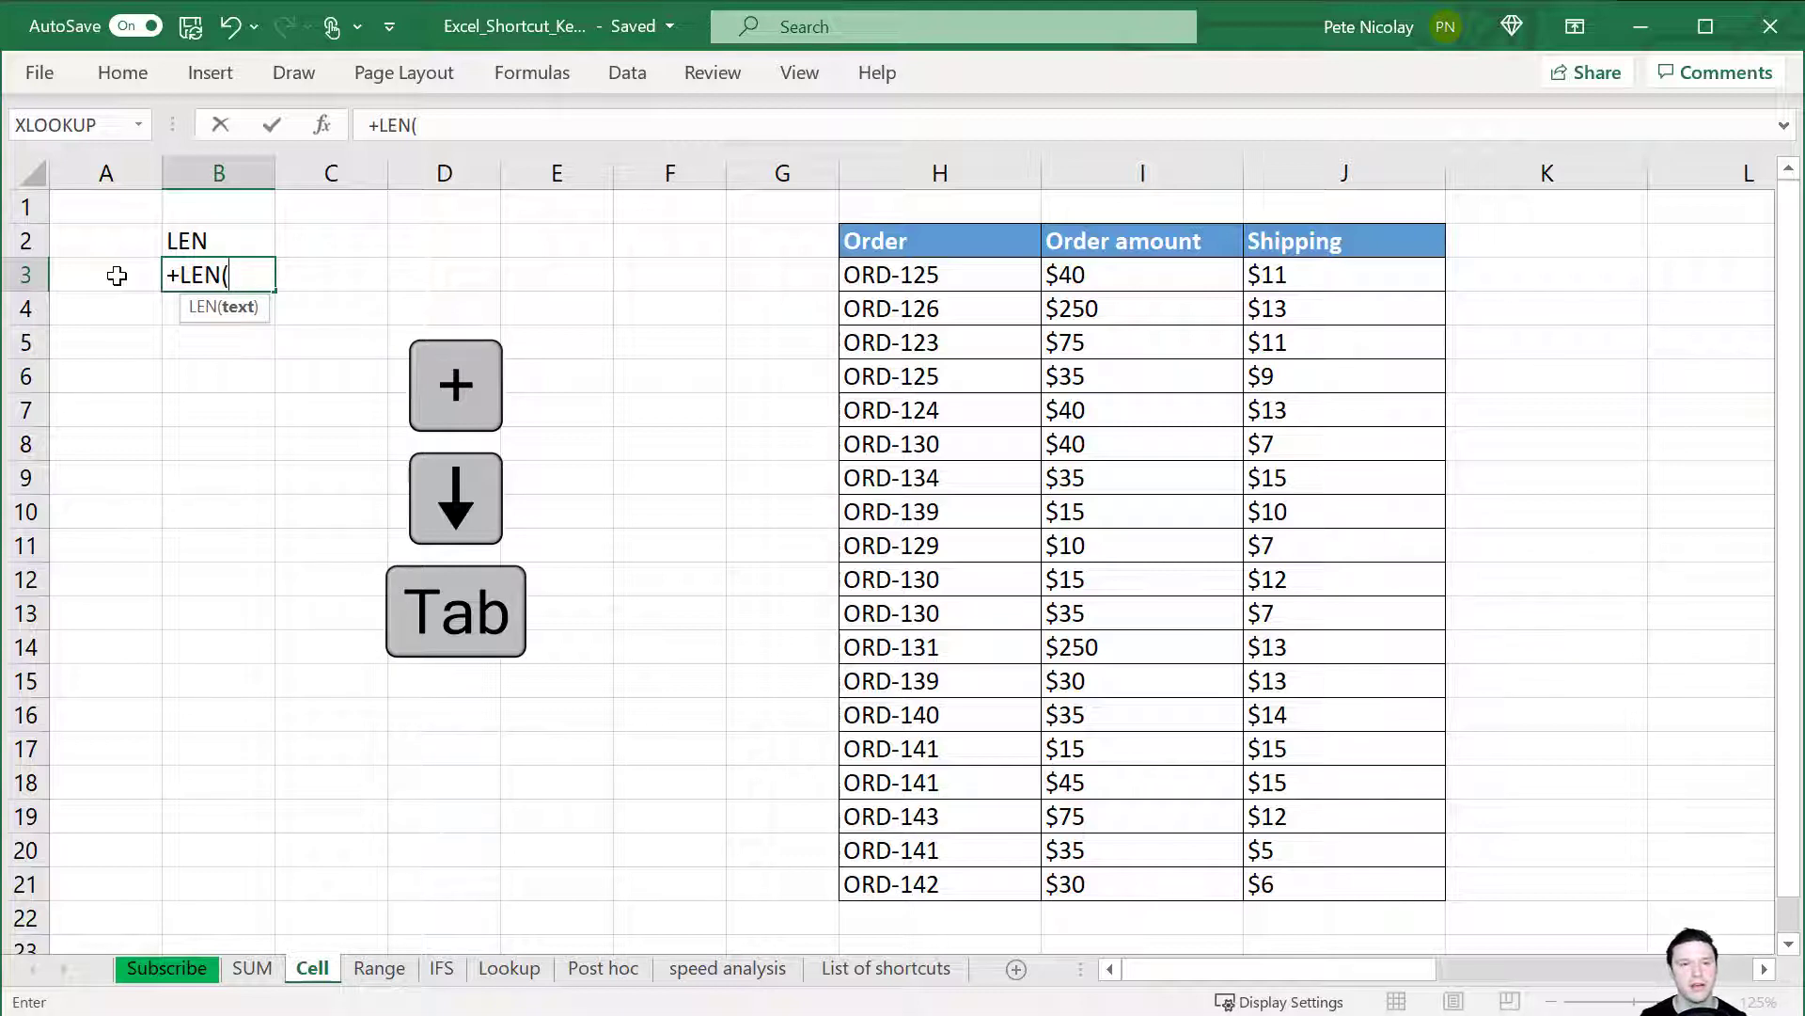
{"action": "key", "text": "ctrl+Right"}
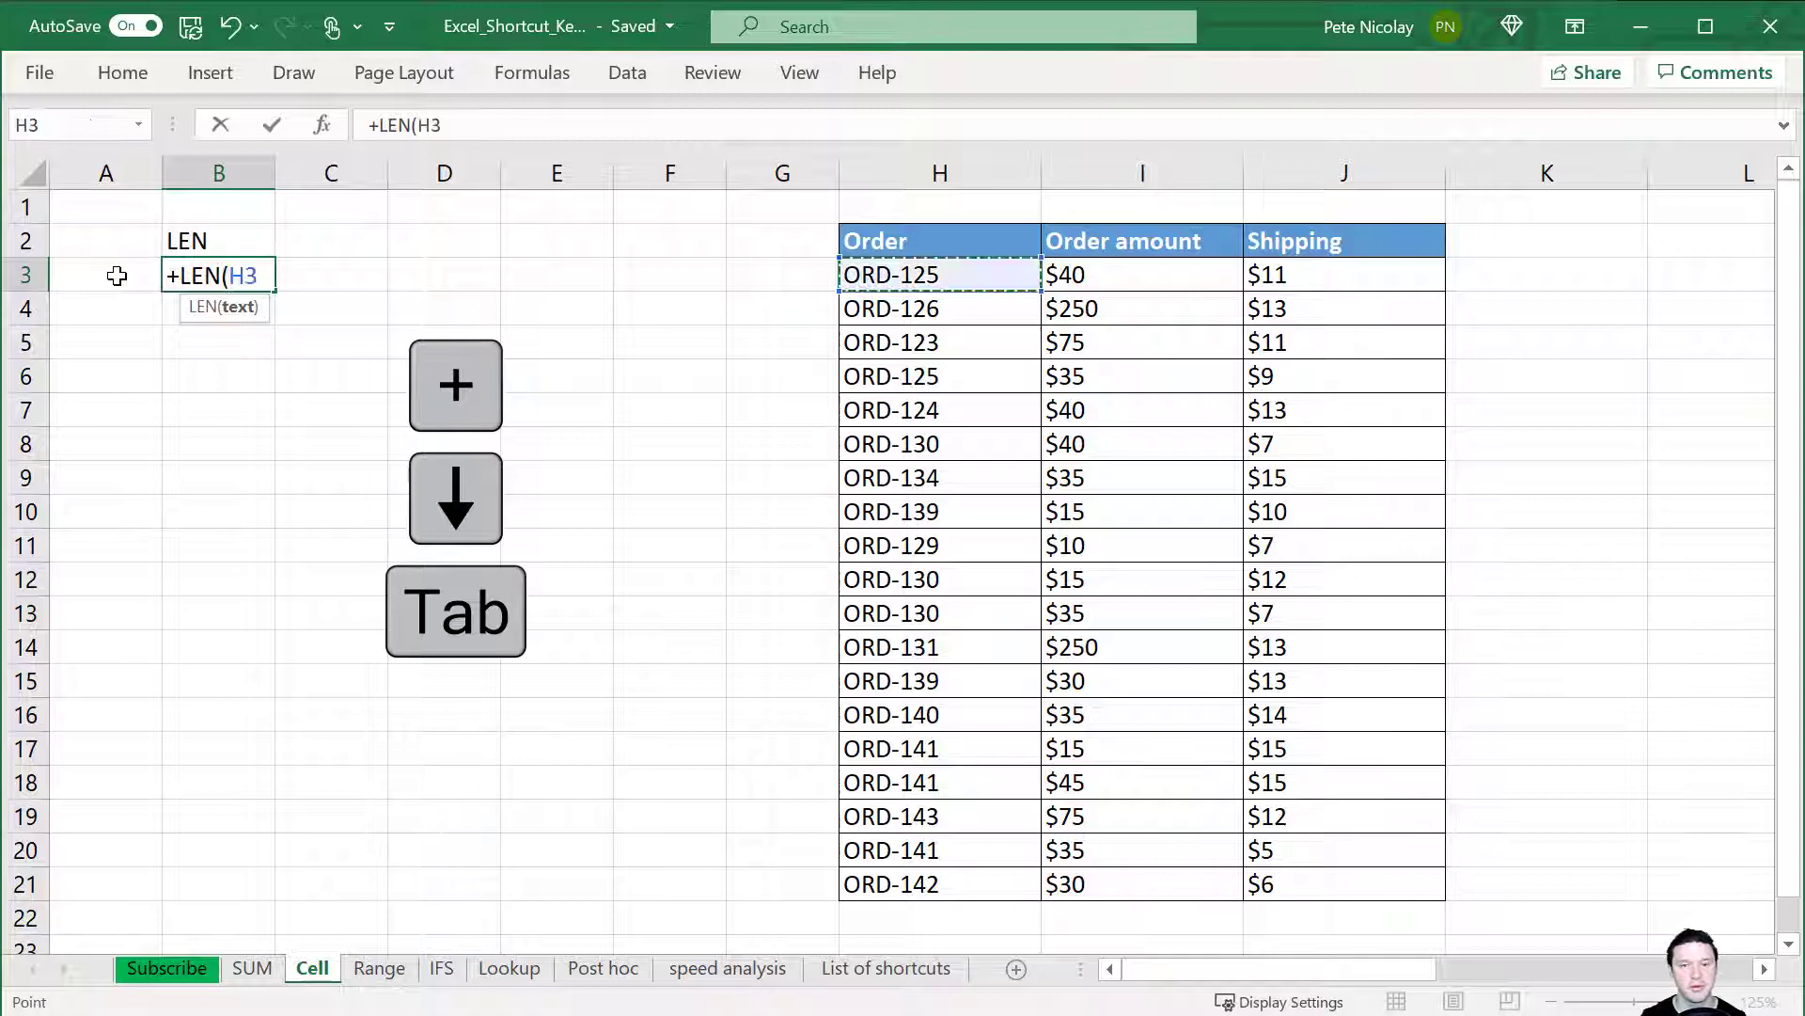
{"action": "type", "text": ")"}
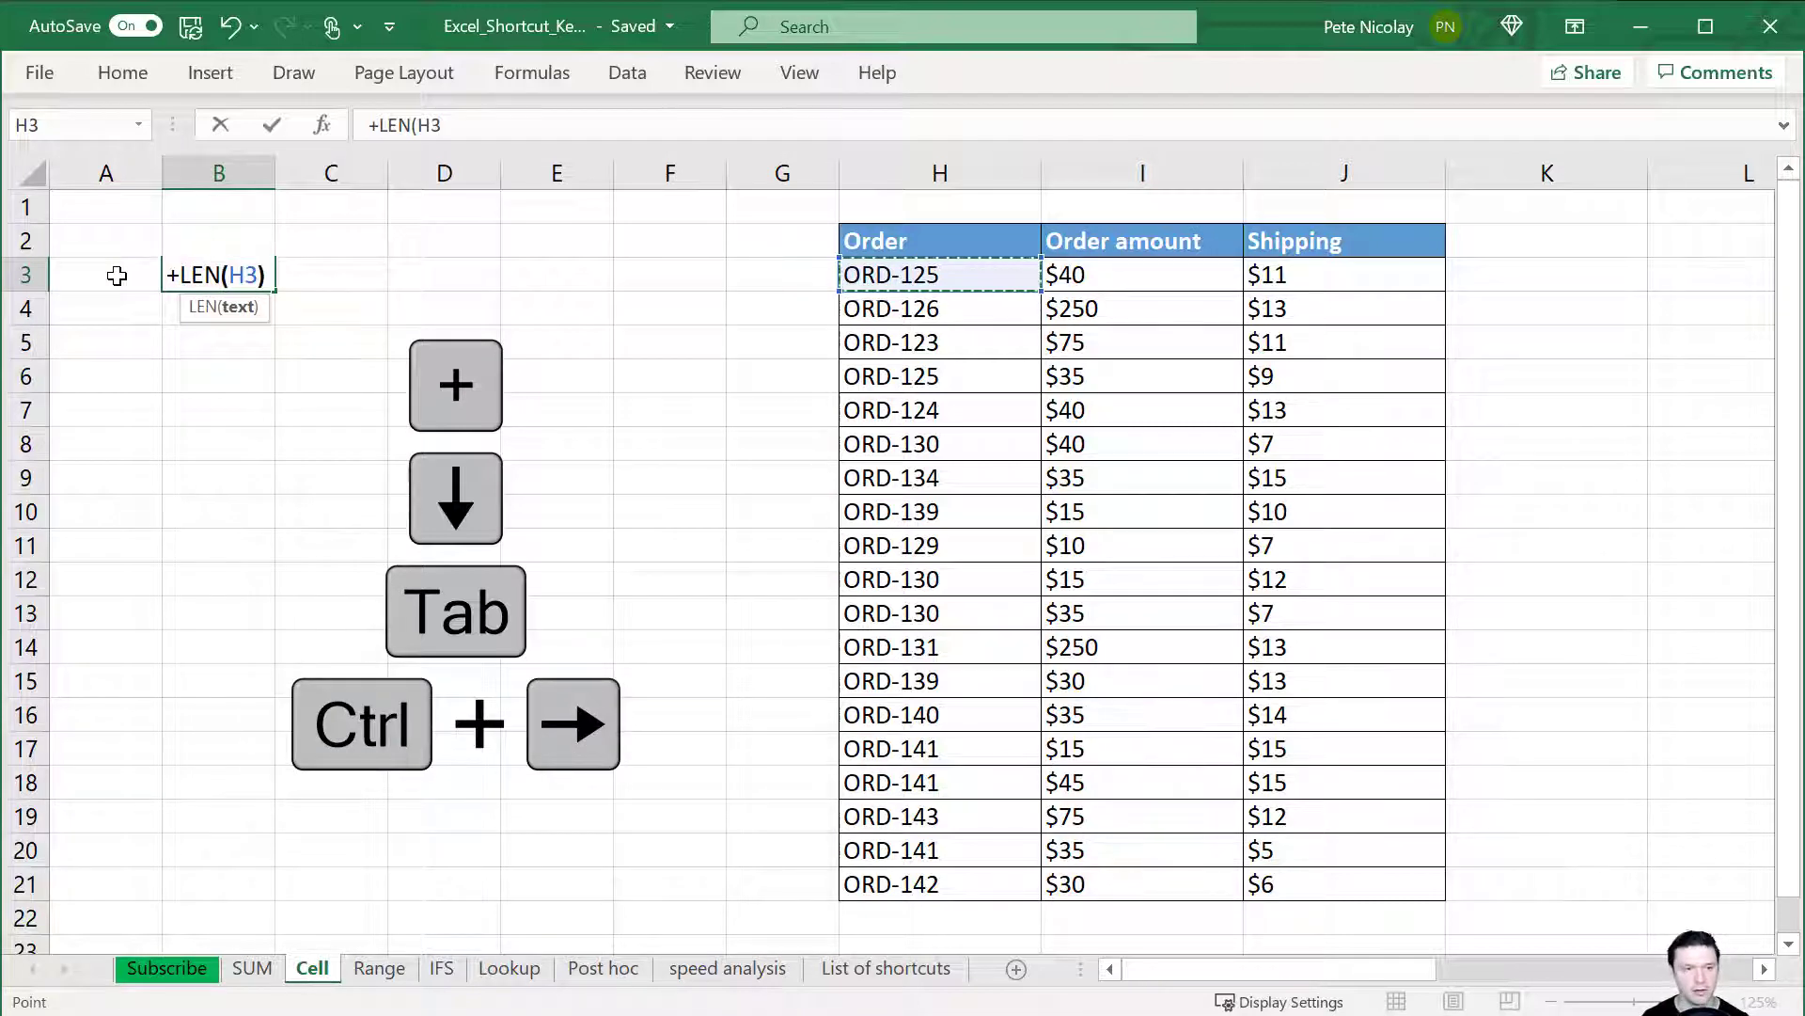
{"action": "key", "text": "Return"}
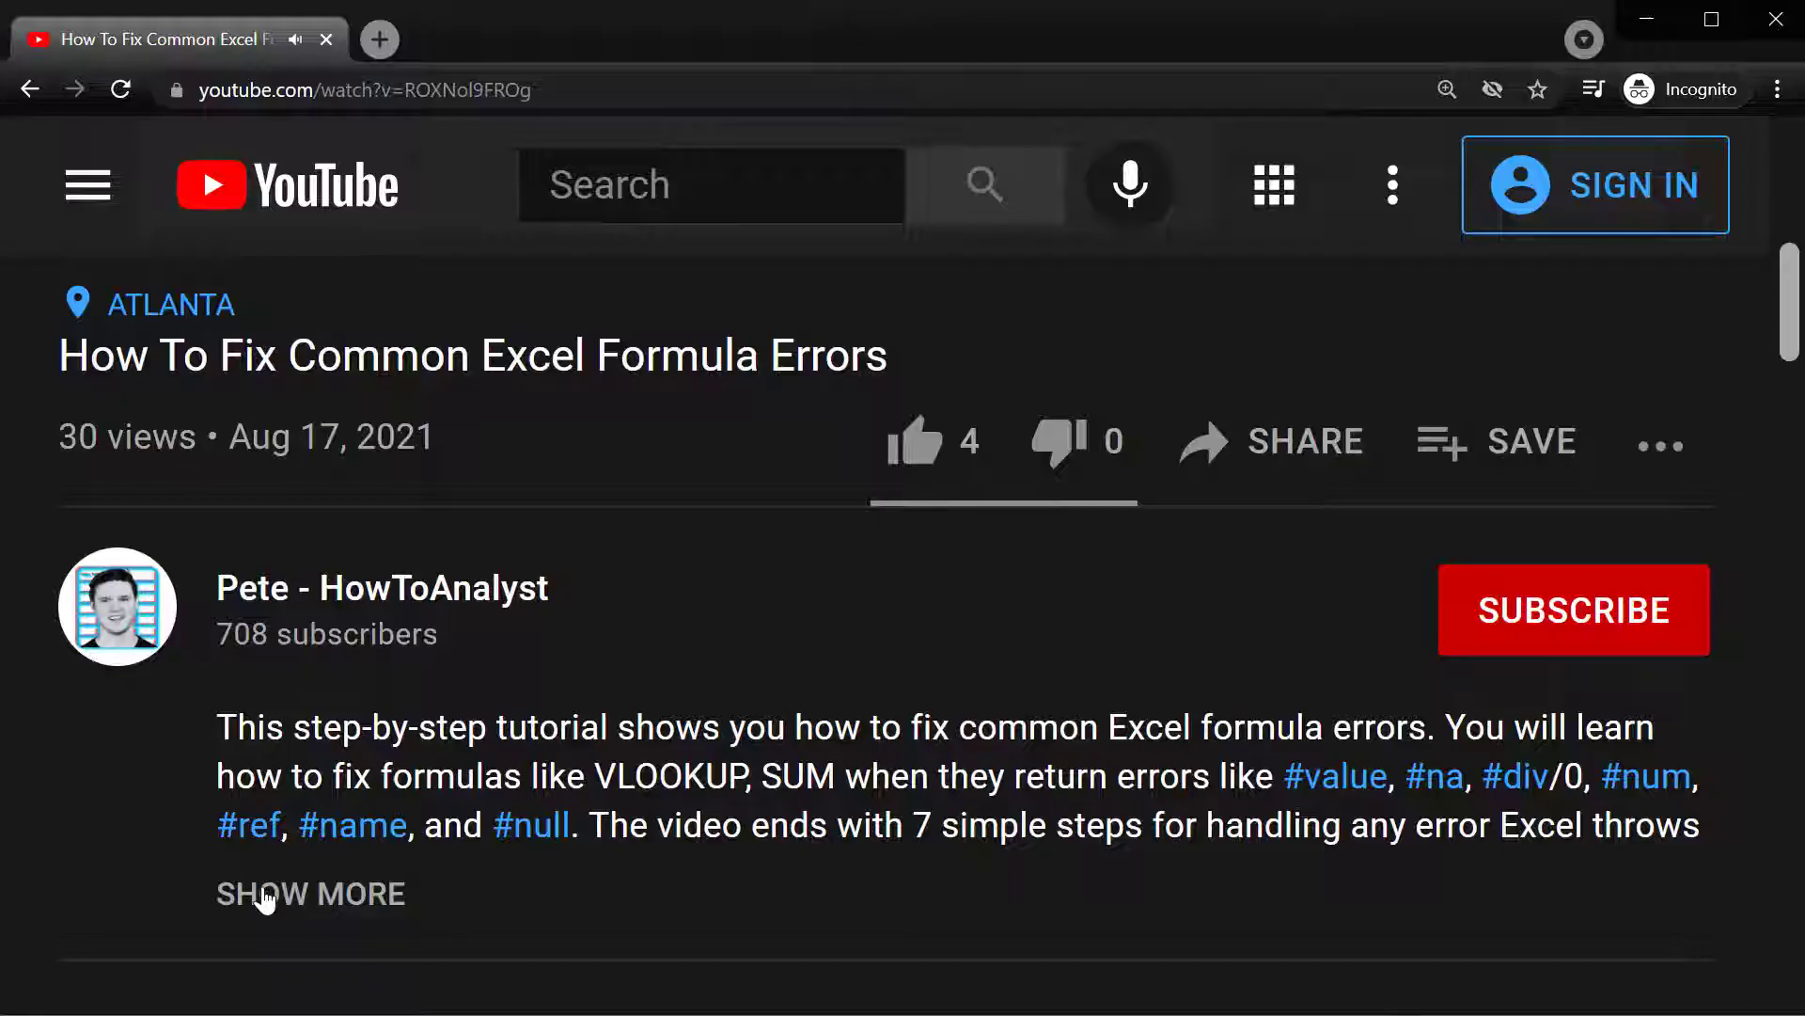
Open the 1drv.ms practice workbook link from the expanded video description.
{"action": "left_click", "coordinate": [266, 895]}
{"action": "scroll", "coordinate": [319, 851], "scroll_direction": "down", "scroll_amount": 4}
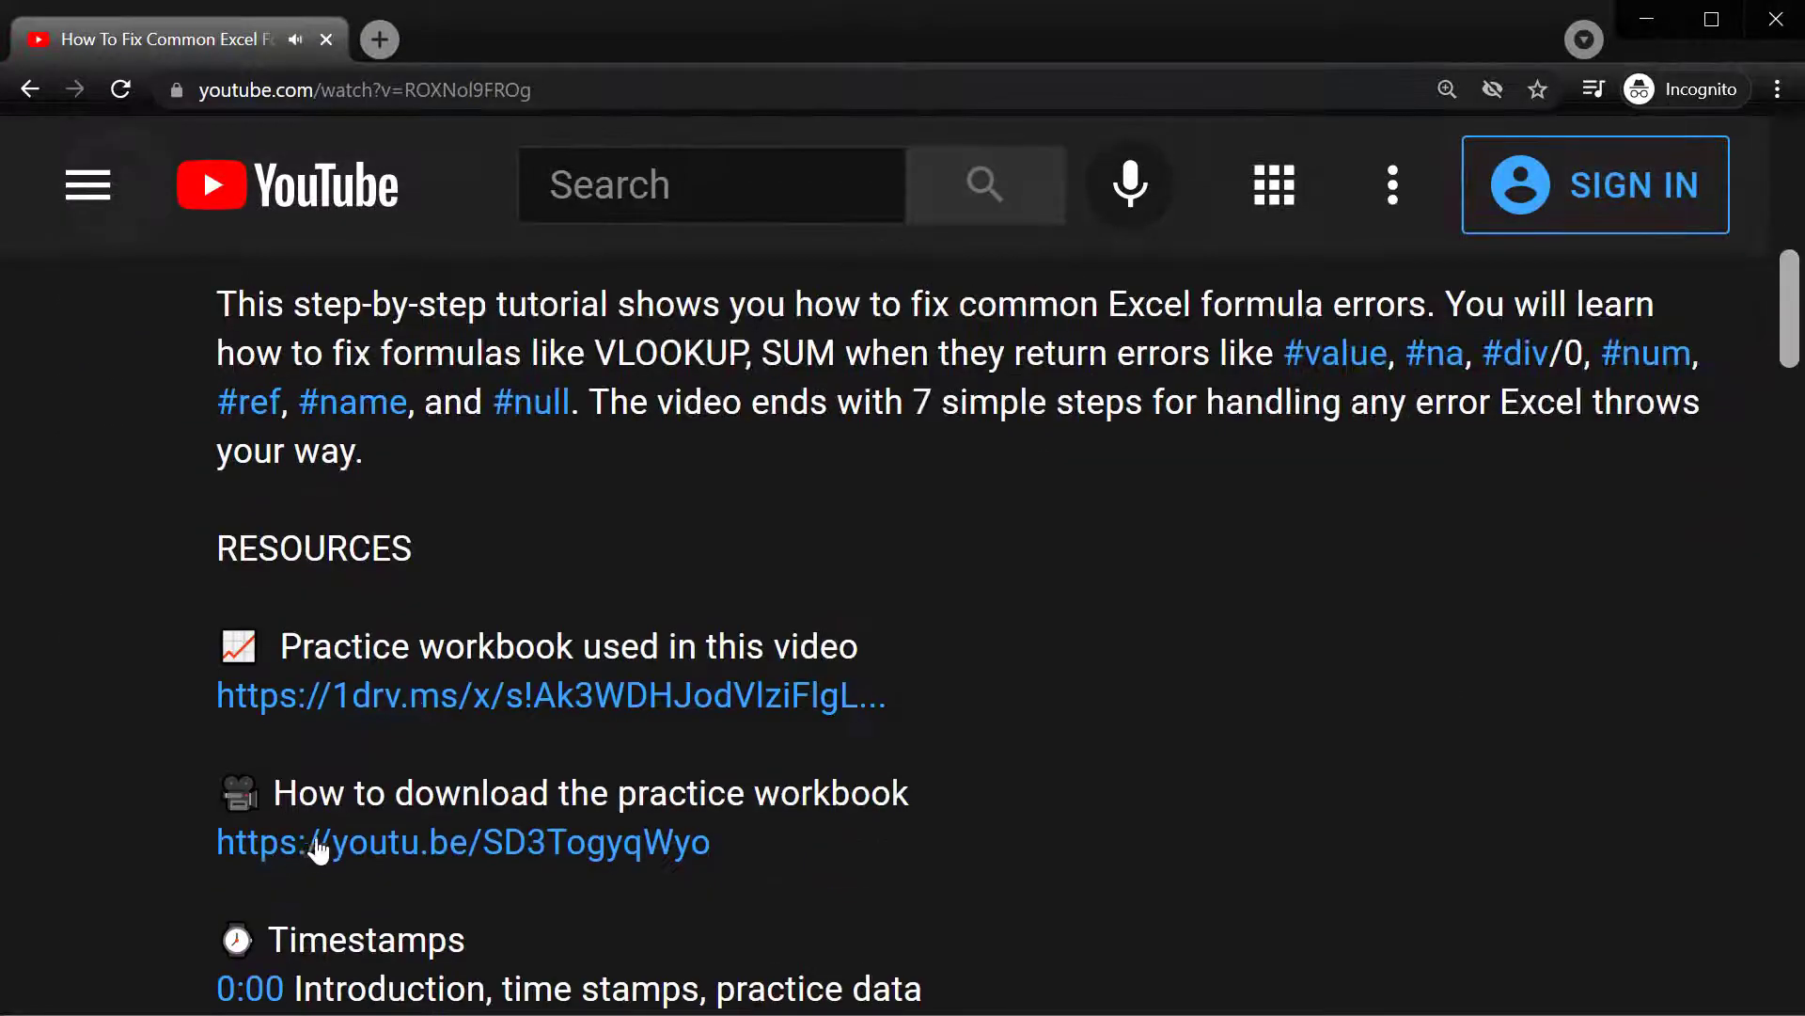
{"action": "left_click", "coordinate": [446, 696]}
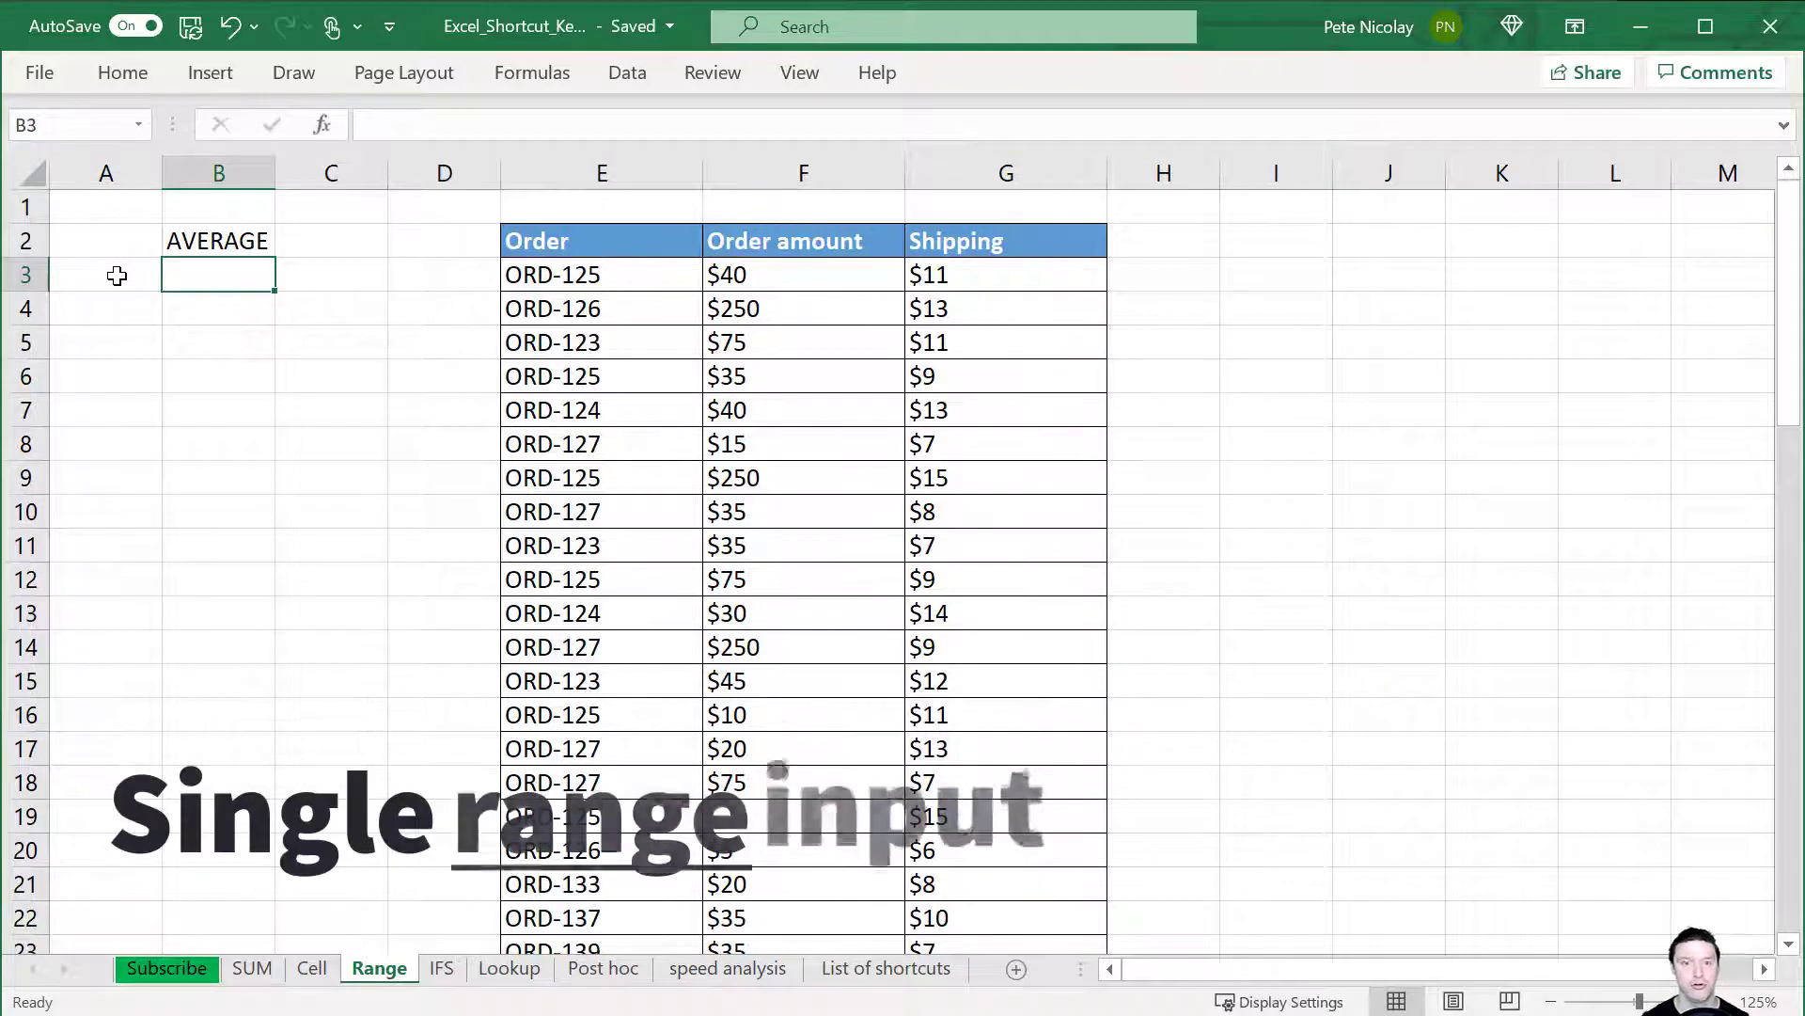
Enter =AVERAGE(F3:F67) in B3, averaging all order amounts to $51.
{"action": "type", "text": "+a"}
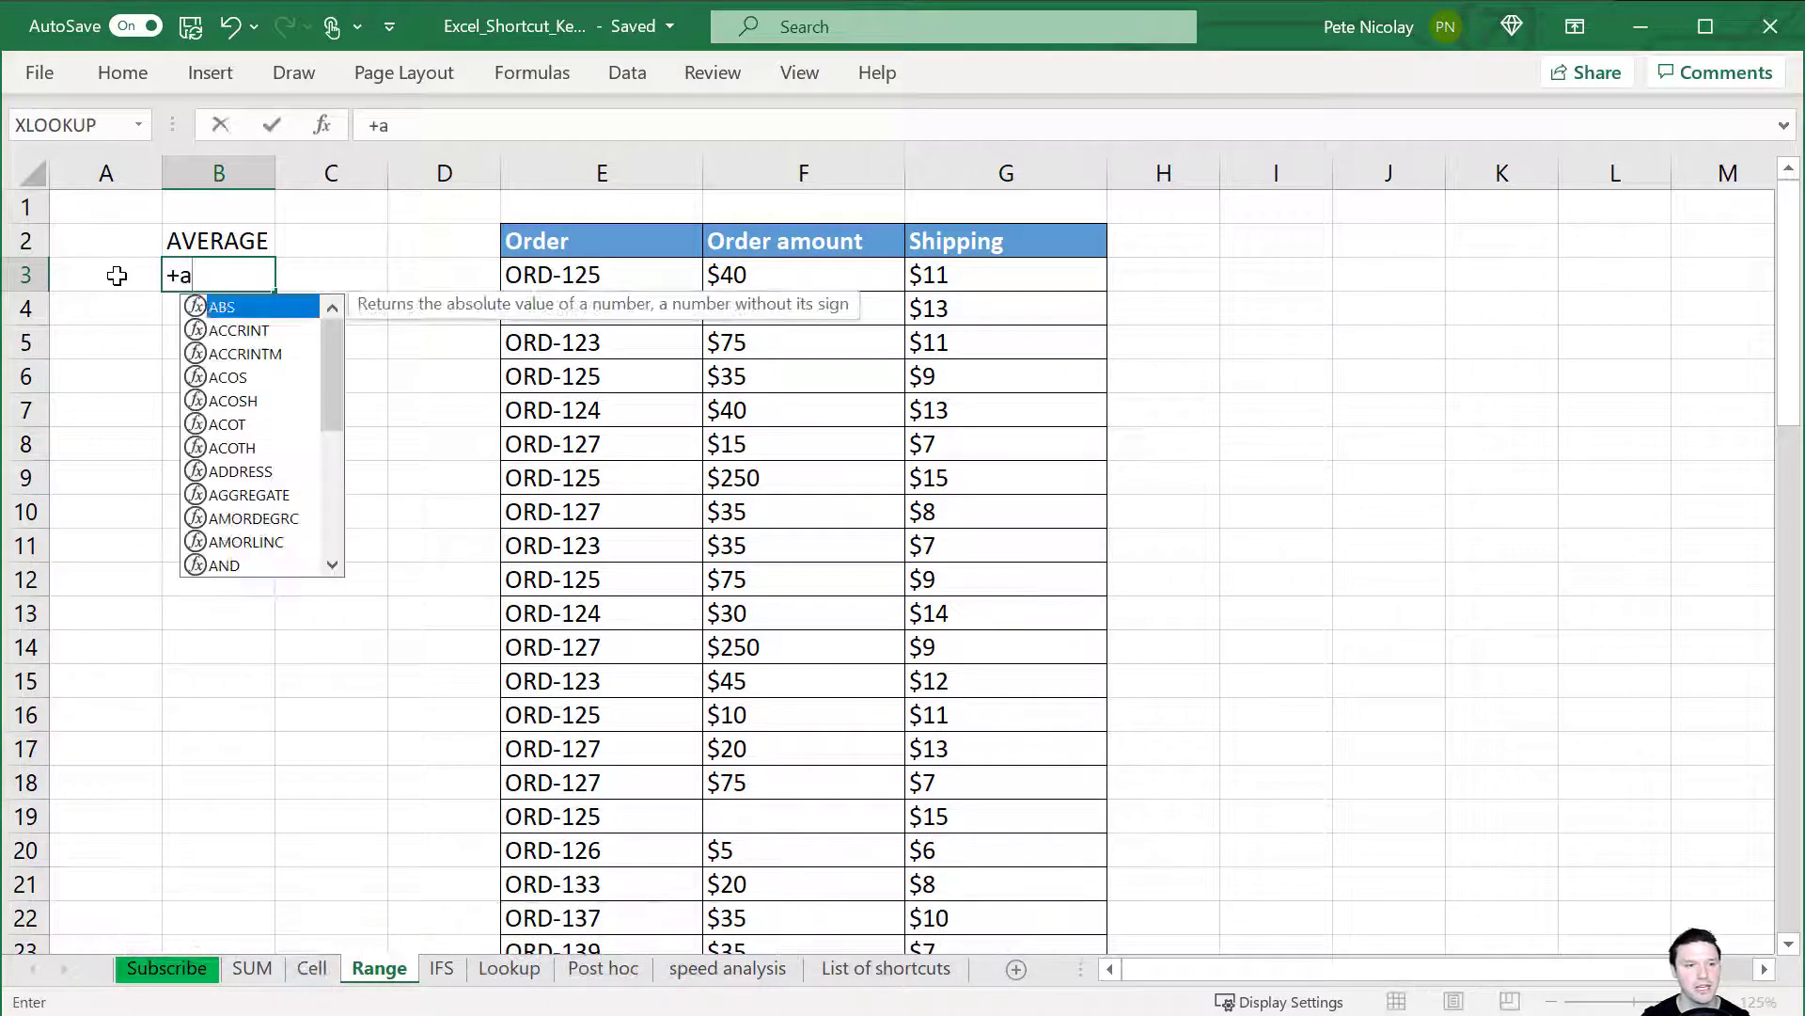
{"action": "type", "text": "v"}
{"action": "key", "text": "Down"}
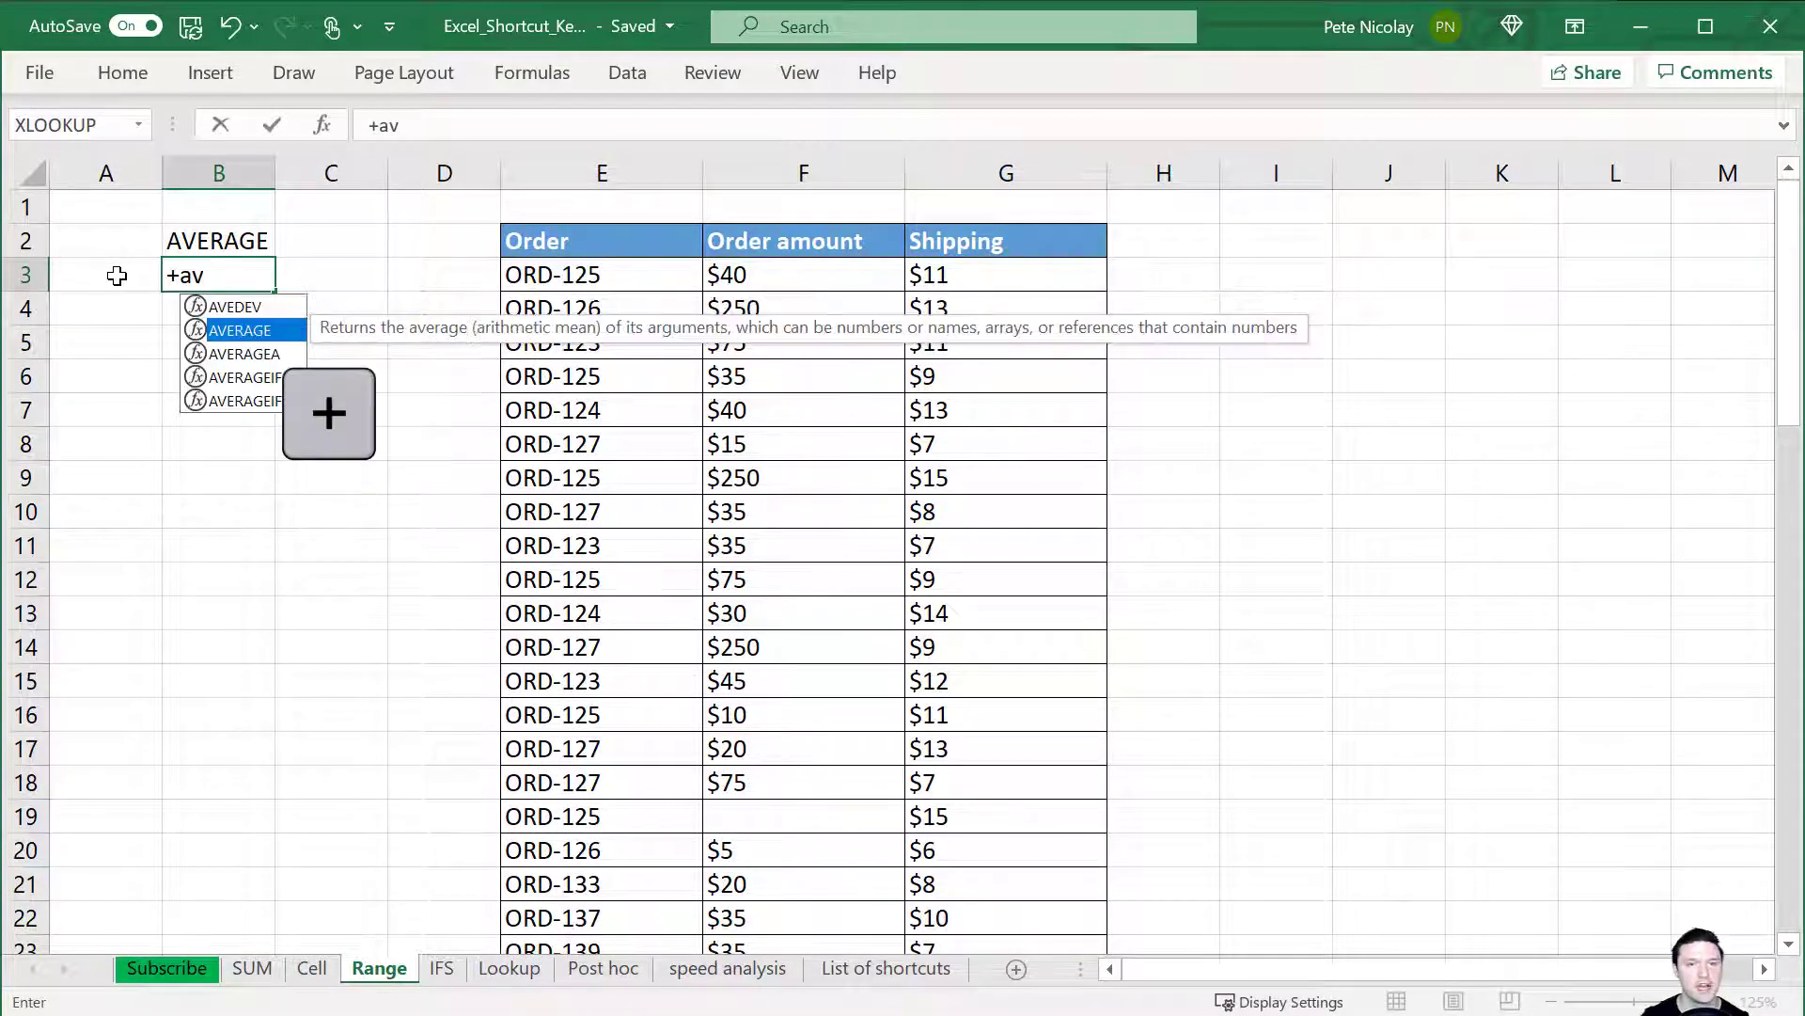
{"action": "key", "text": "Tab"}
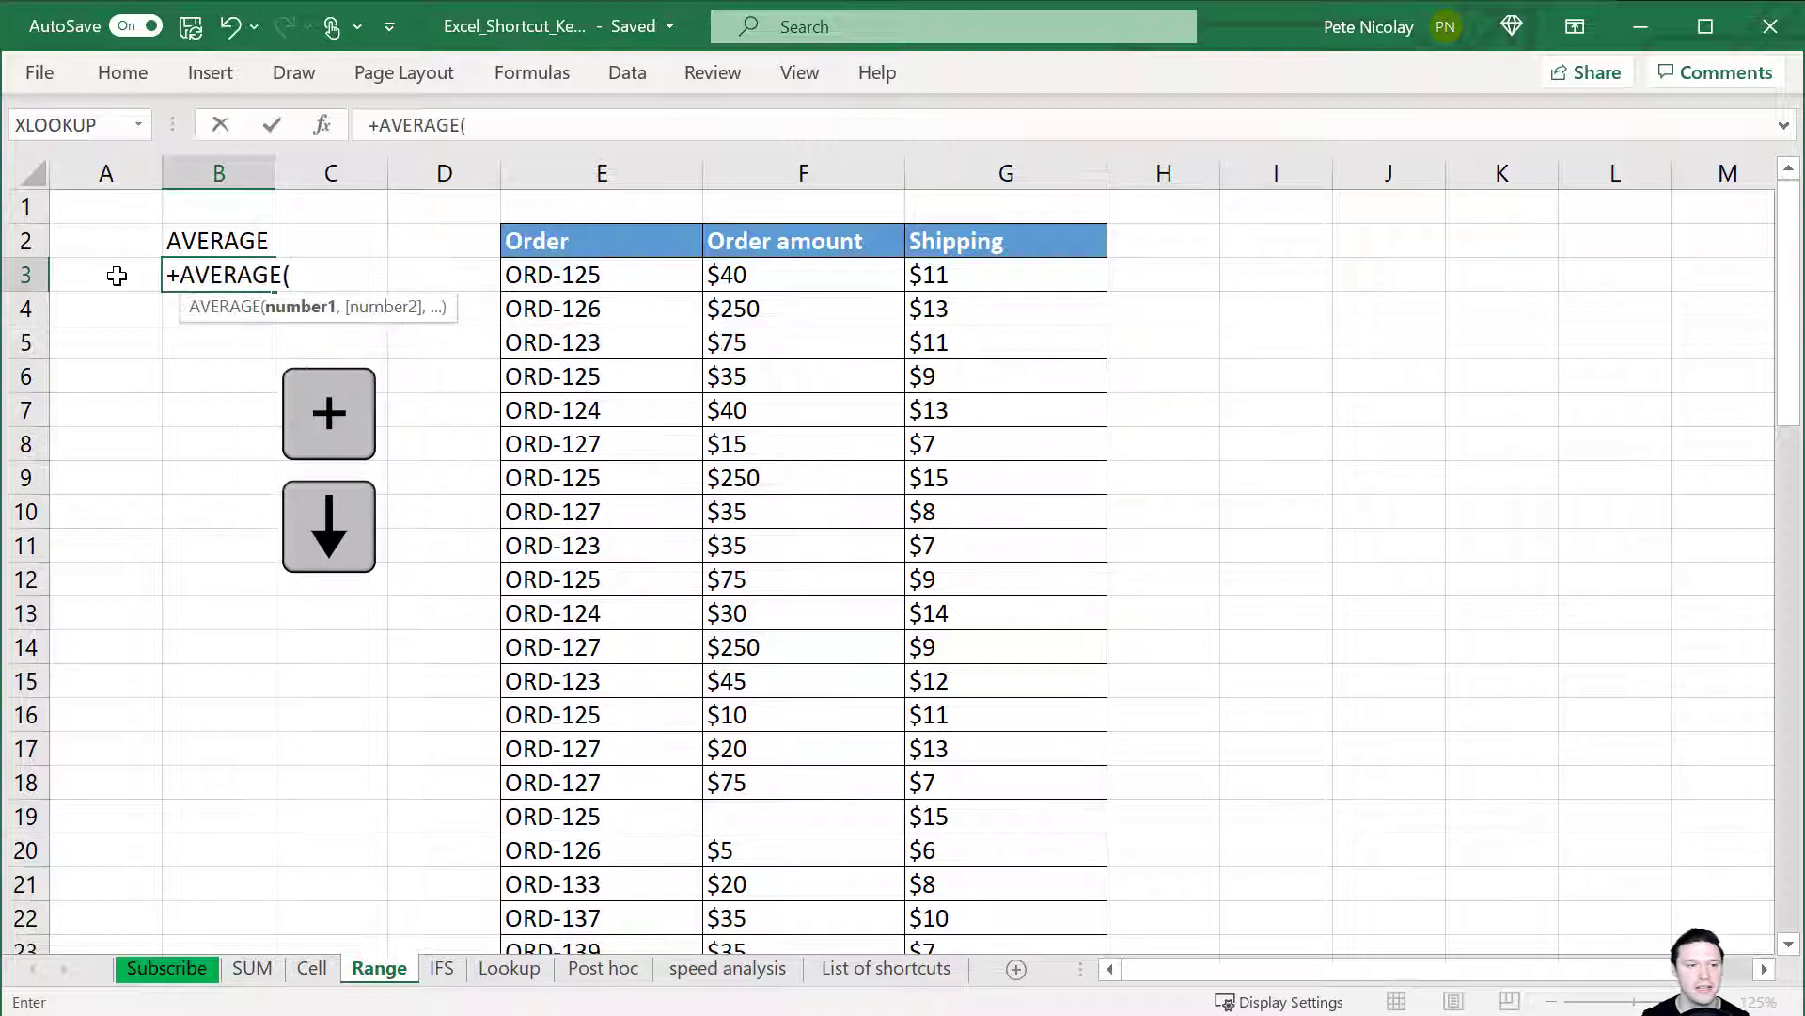
{"action": "key", "text": "ctrl+Right"}
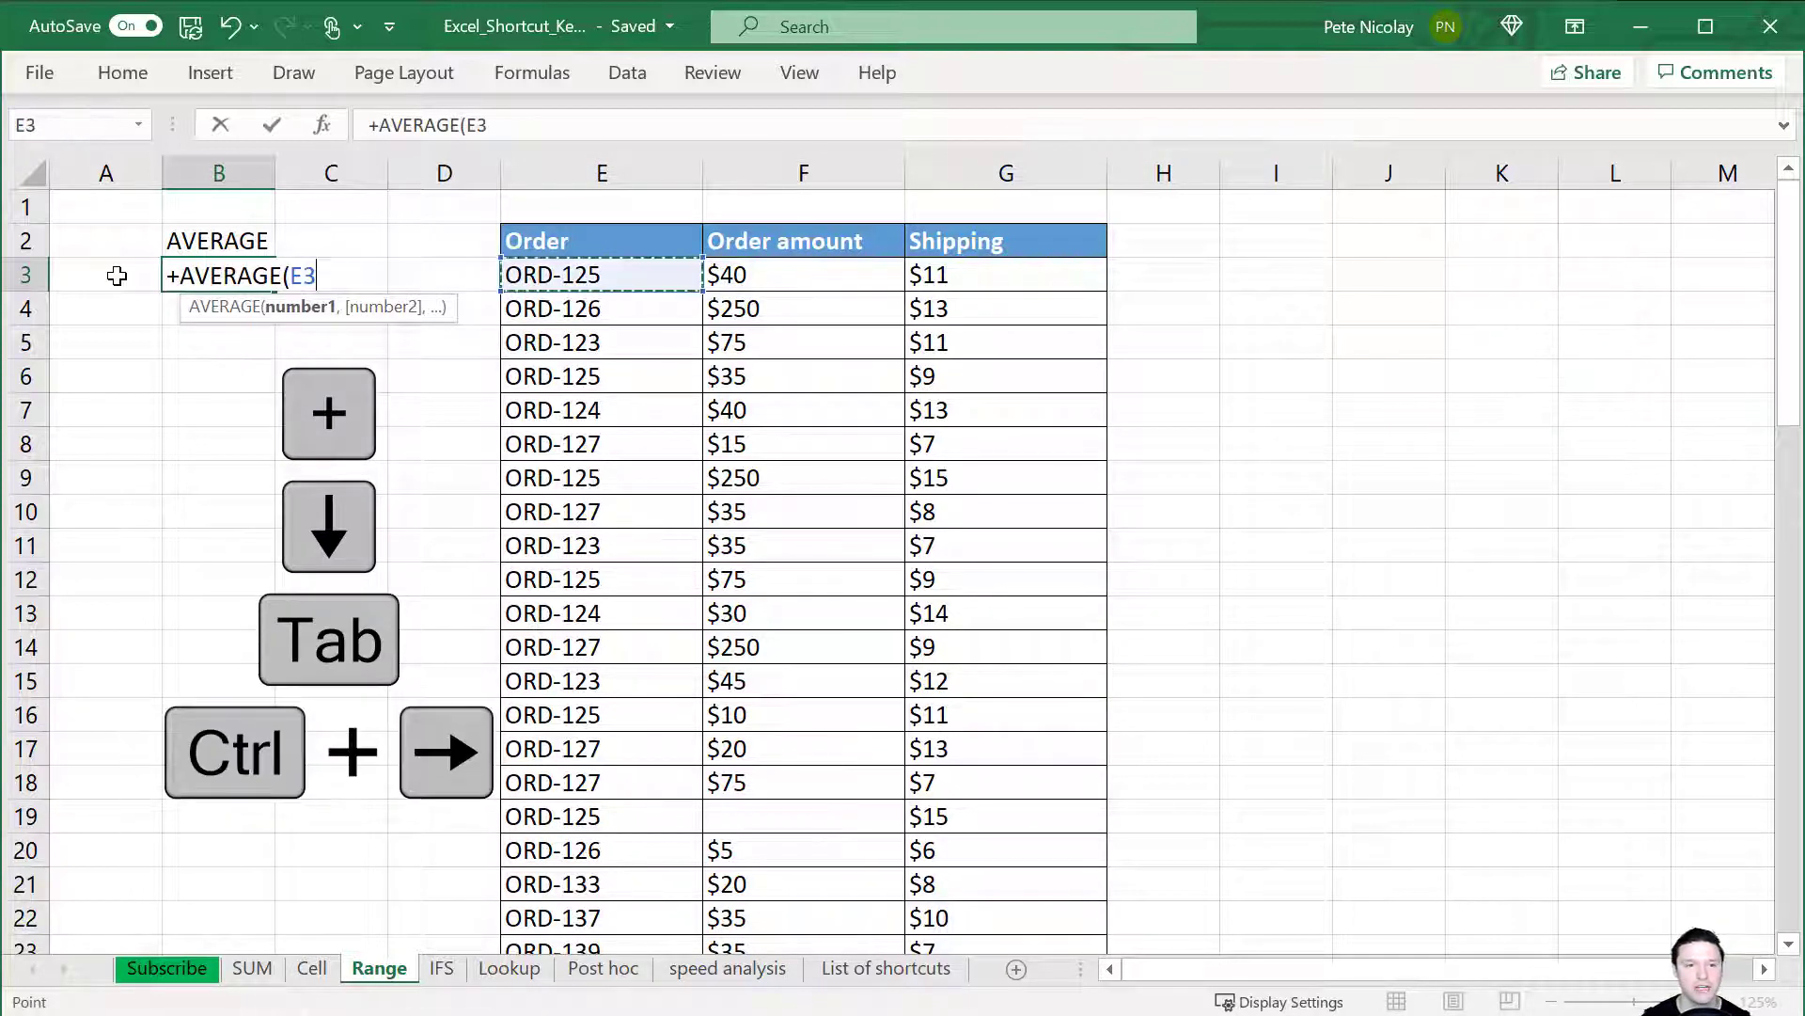
{"action": "key", "text": "Right"}
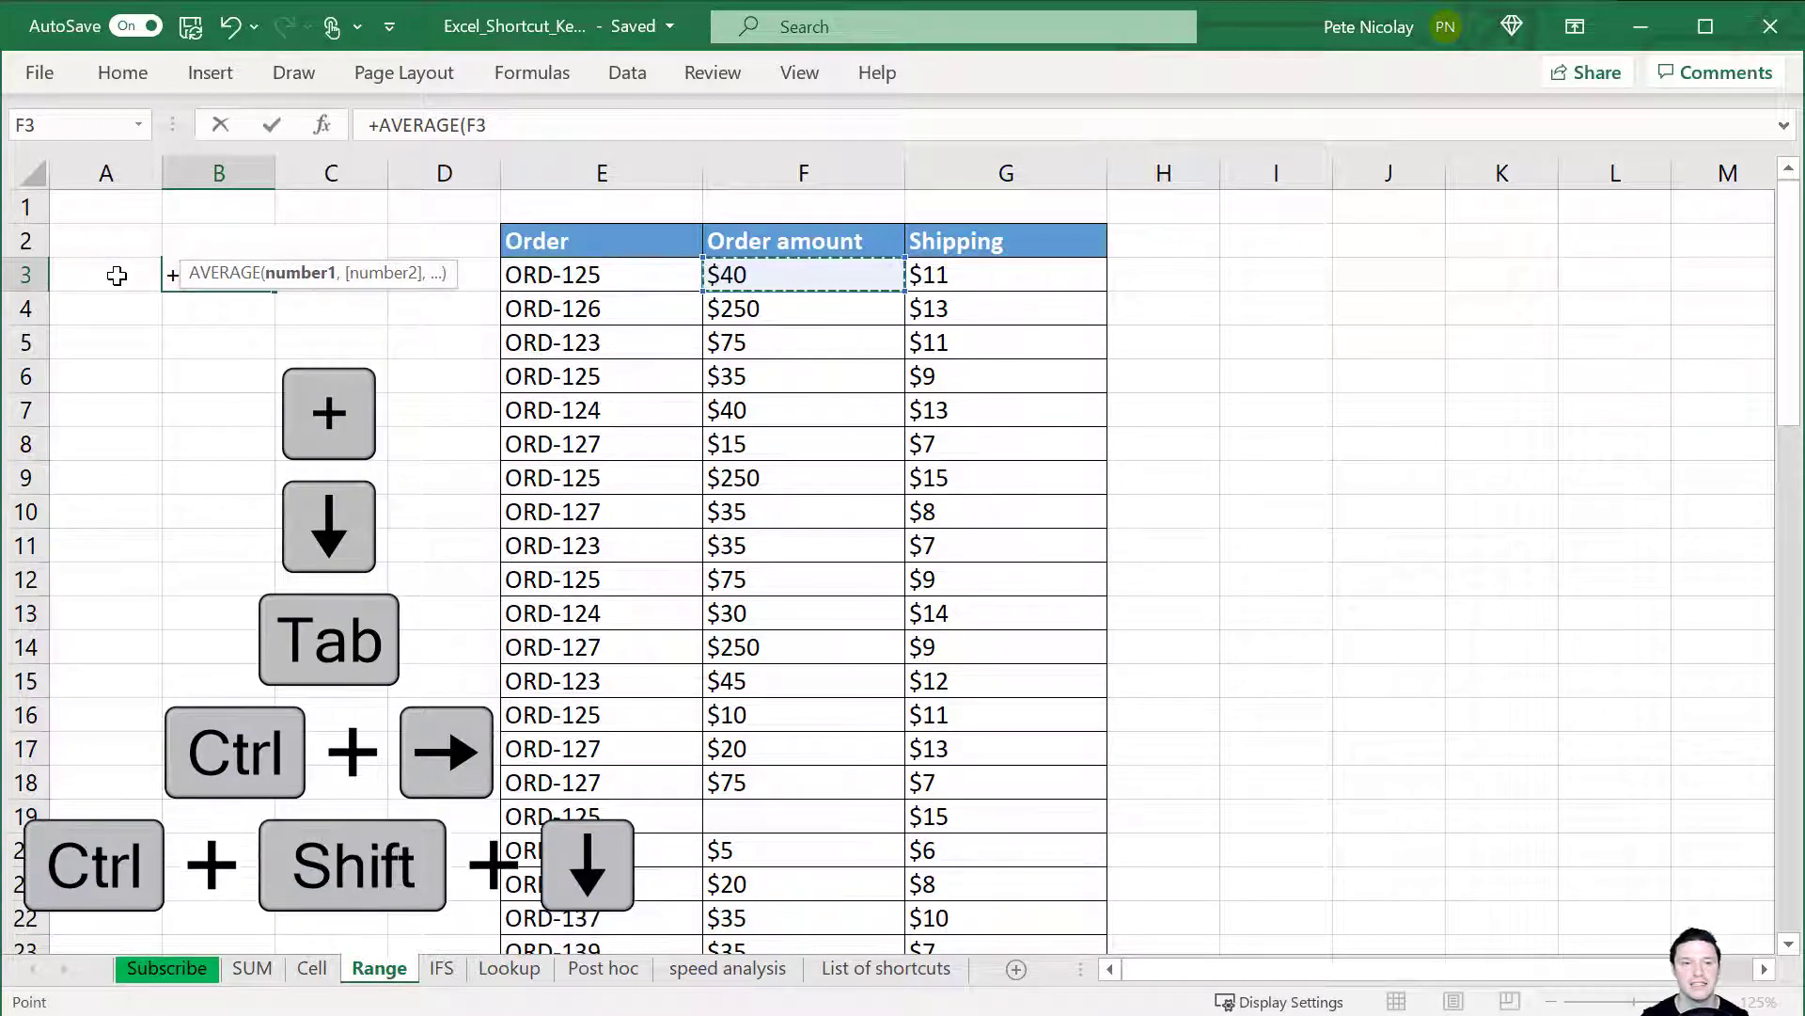
{"action": "key", "text": "ctrl+shift+Down"}
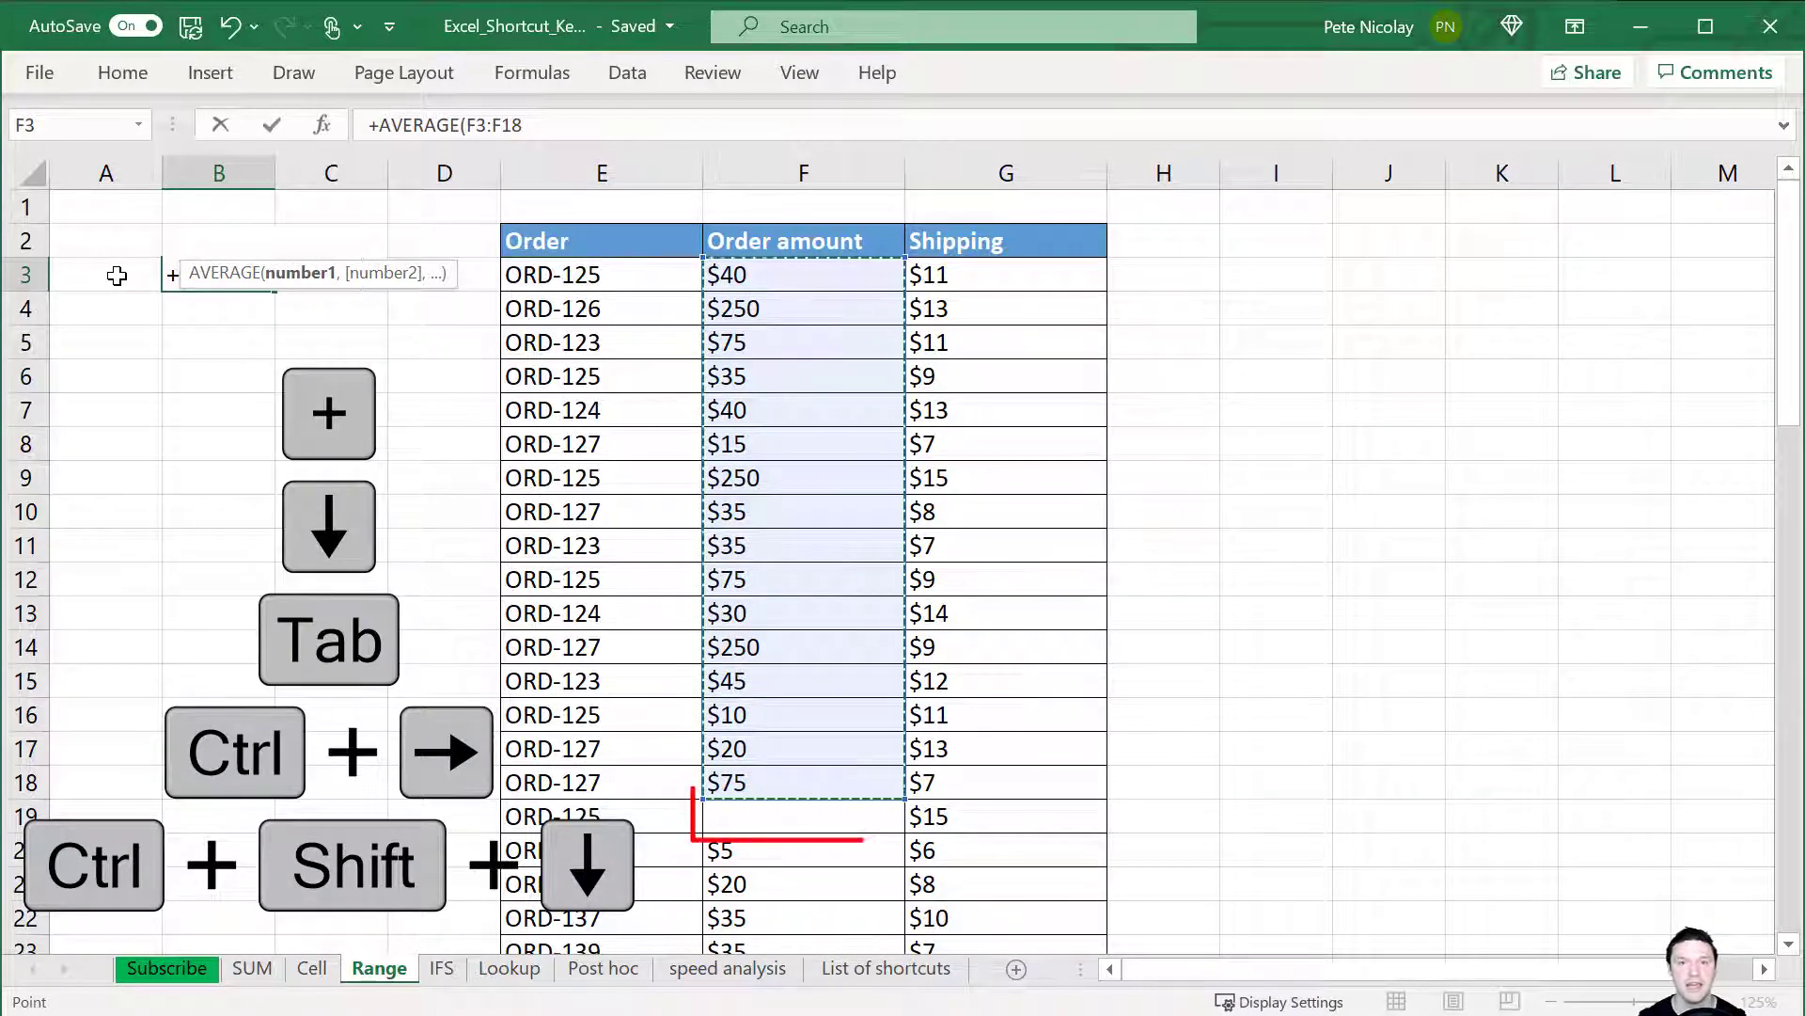
{"action": "key", "text": "ctrl+shift+Down"}
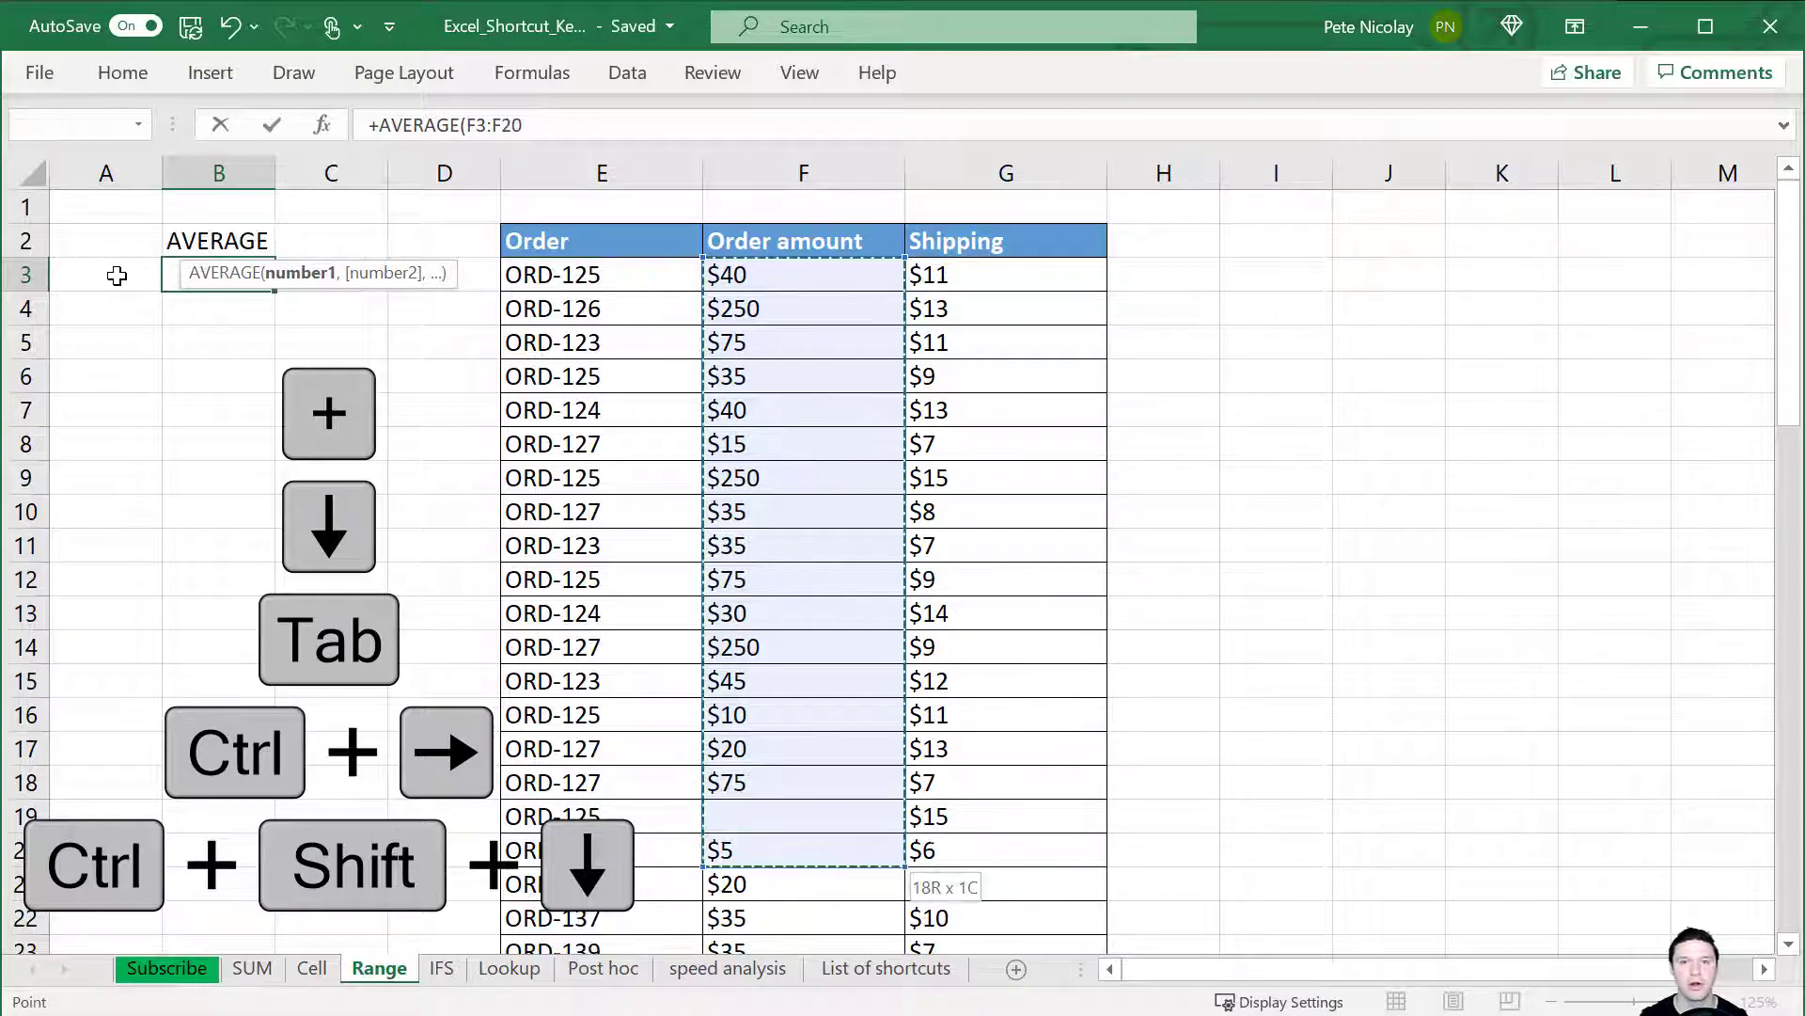
{"action": "key", "text": "ctrl+shift+Down"}
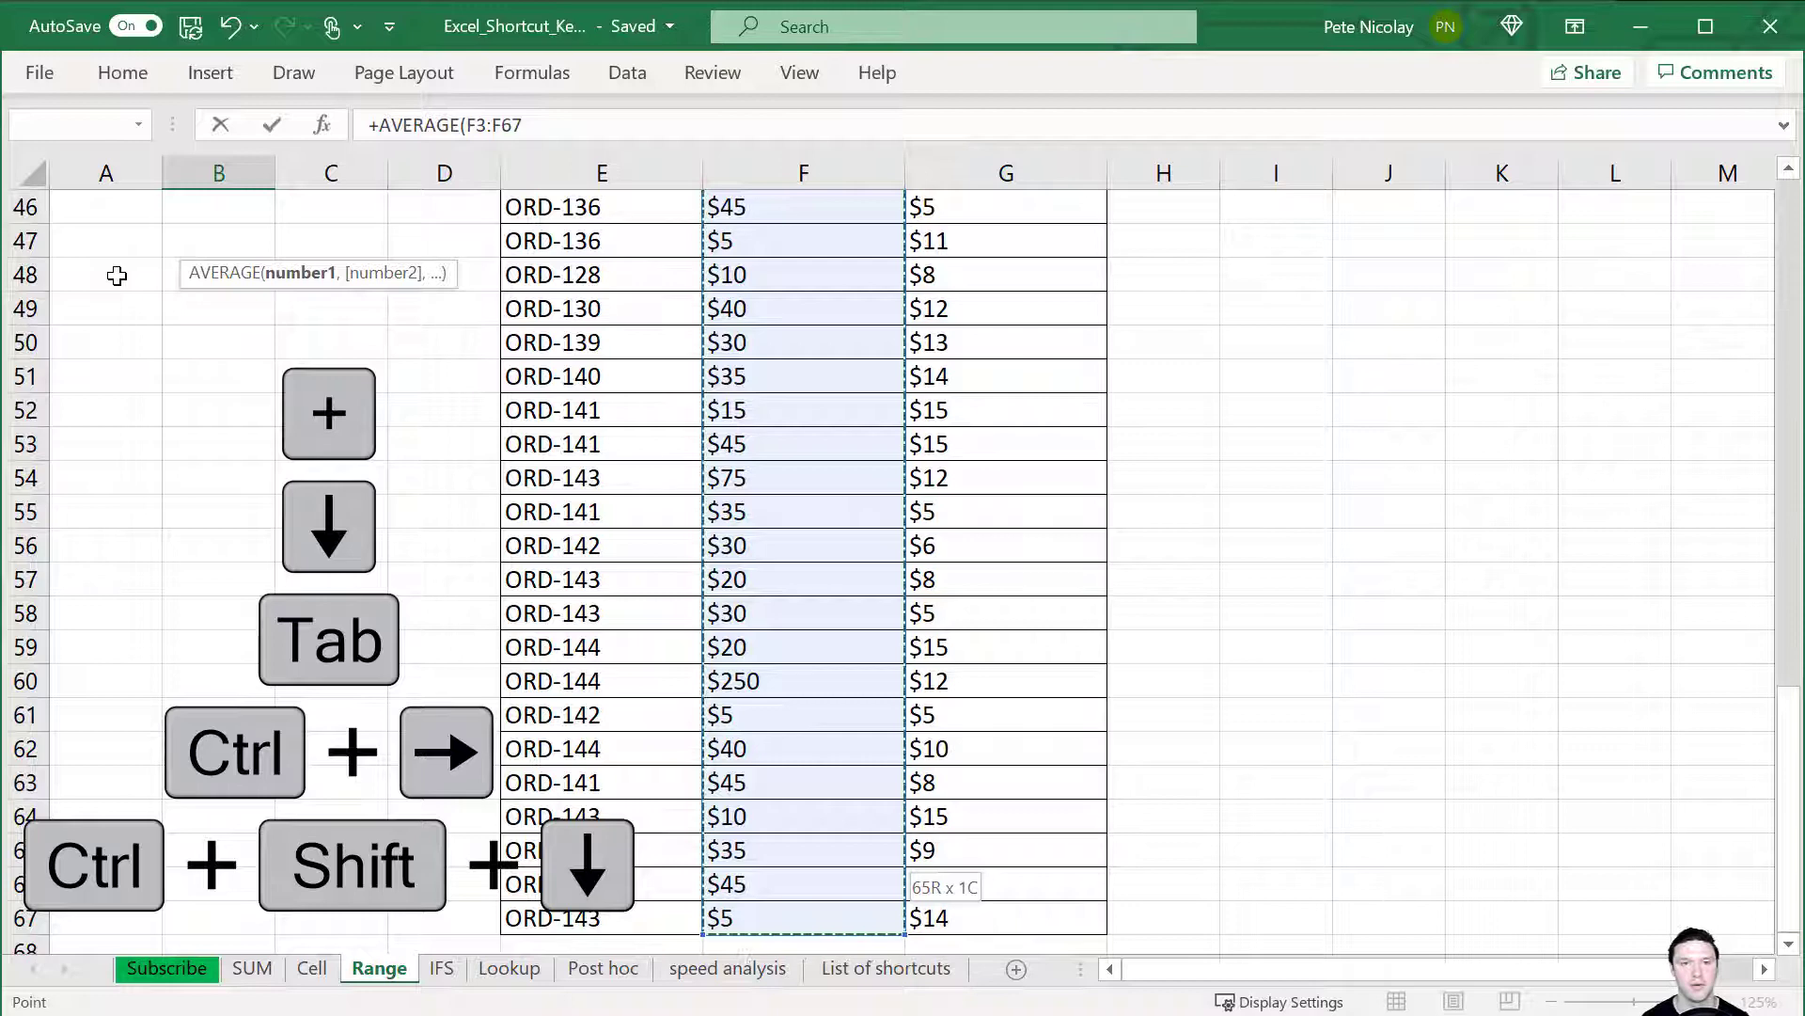
{"action": "type", "text": ")"}
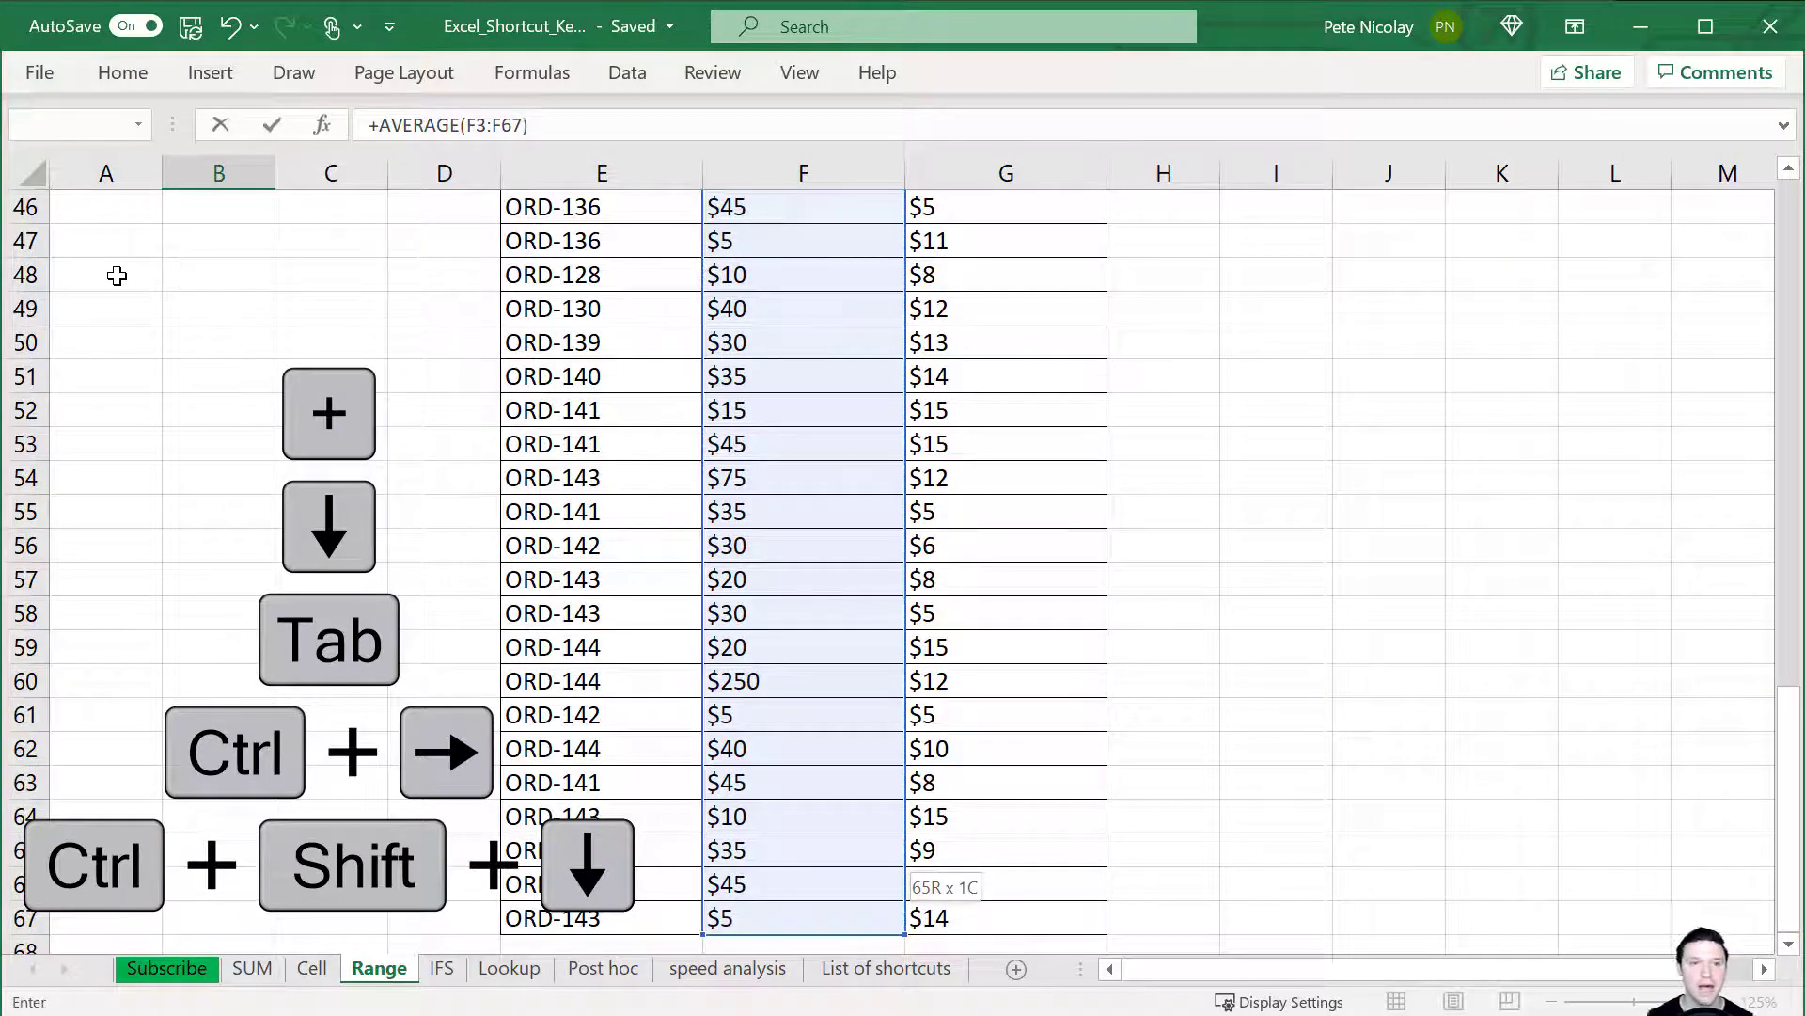
{"action": "key", "text": "Return"}
{"action": "key", "text": "ctrl+Home"}
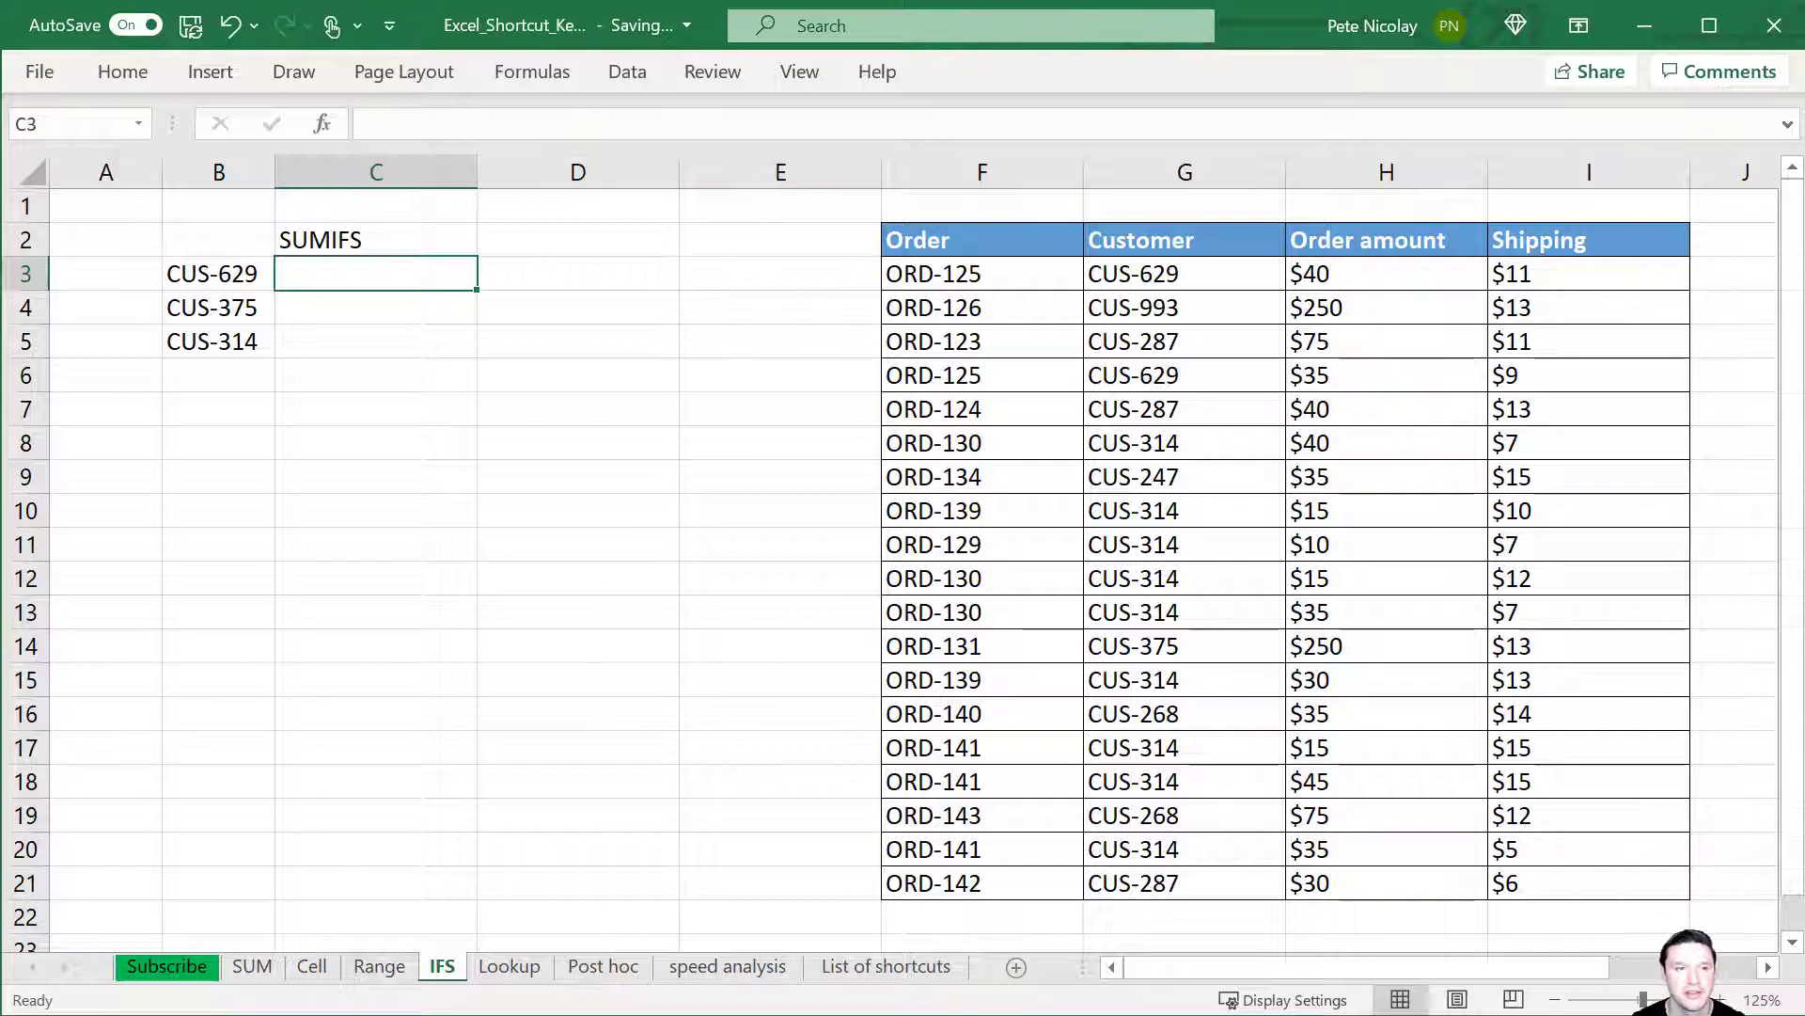
Enter =SUMIFS(H:H,G:G,B3) in C3 to total the first customer's order amounts.
{"action": "type", "text": "+"}
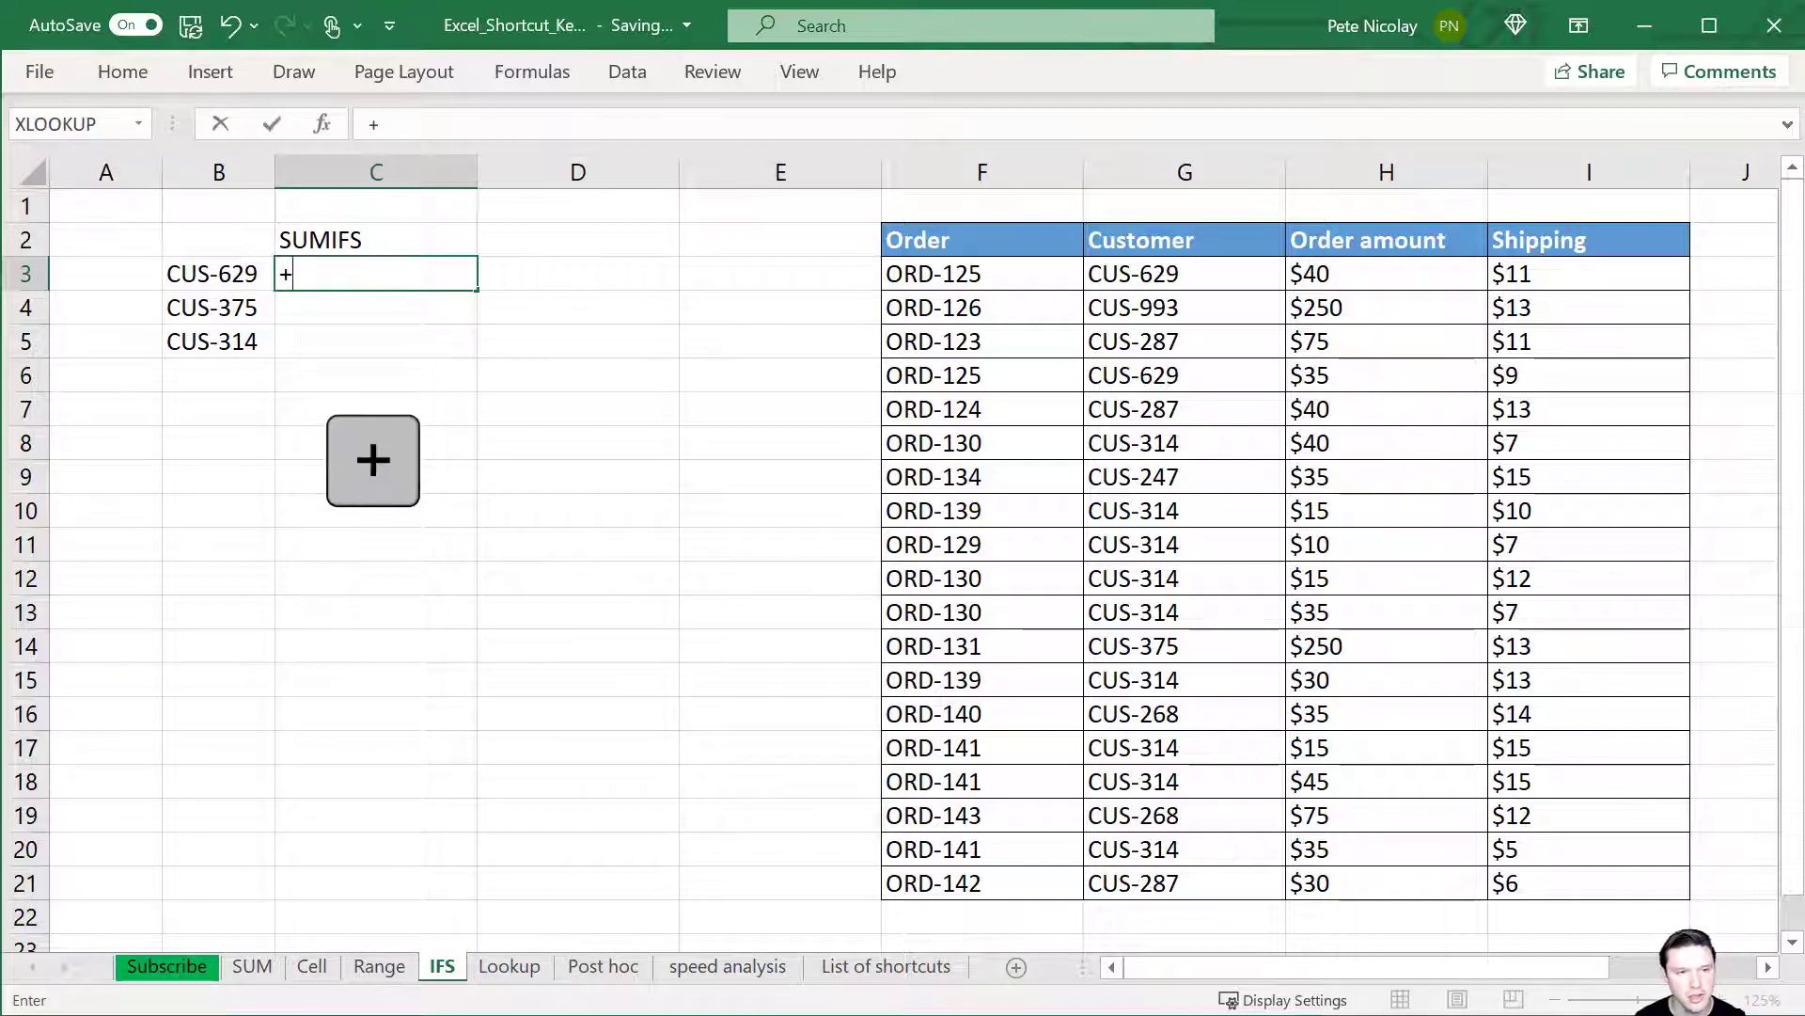
{"action": "type", "text": "su"}
{"action": "key", "text": "Down"}
{"action": "key", "text": "Down"}
{"action": "key", "text": "Down"}
{"action": "key", "text": "Down"}
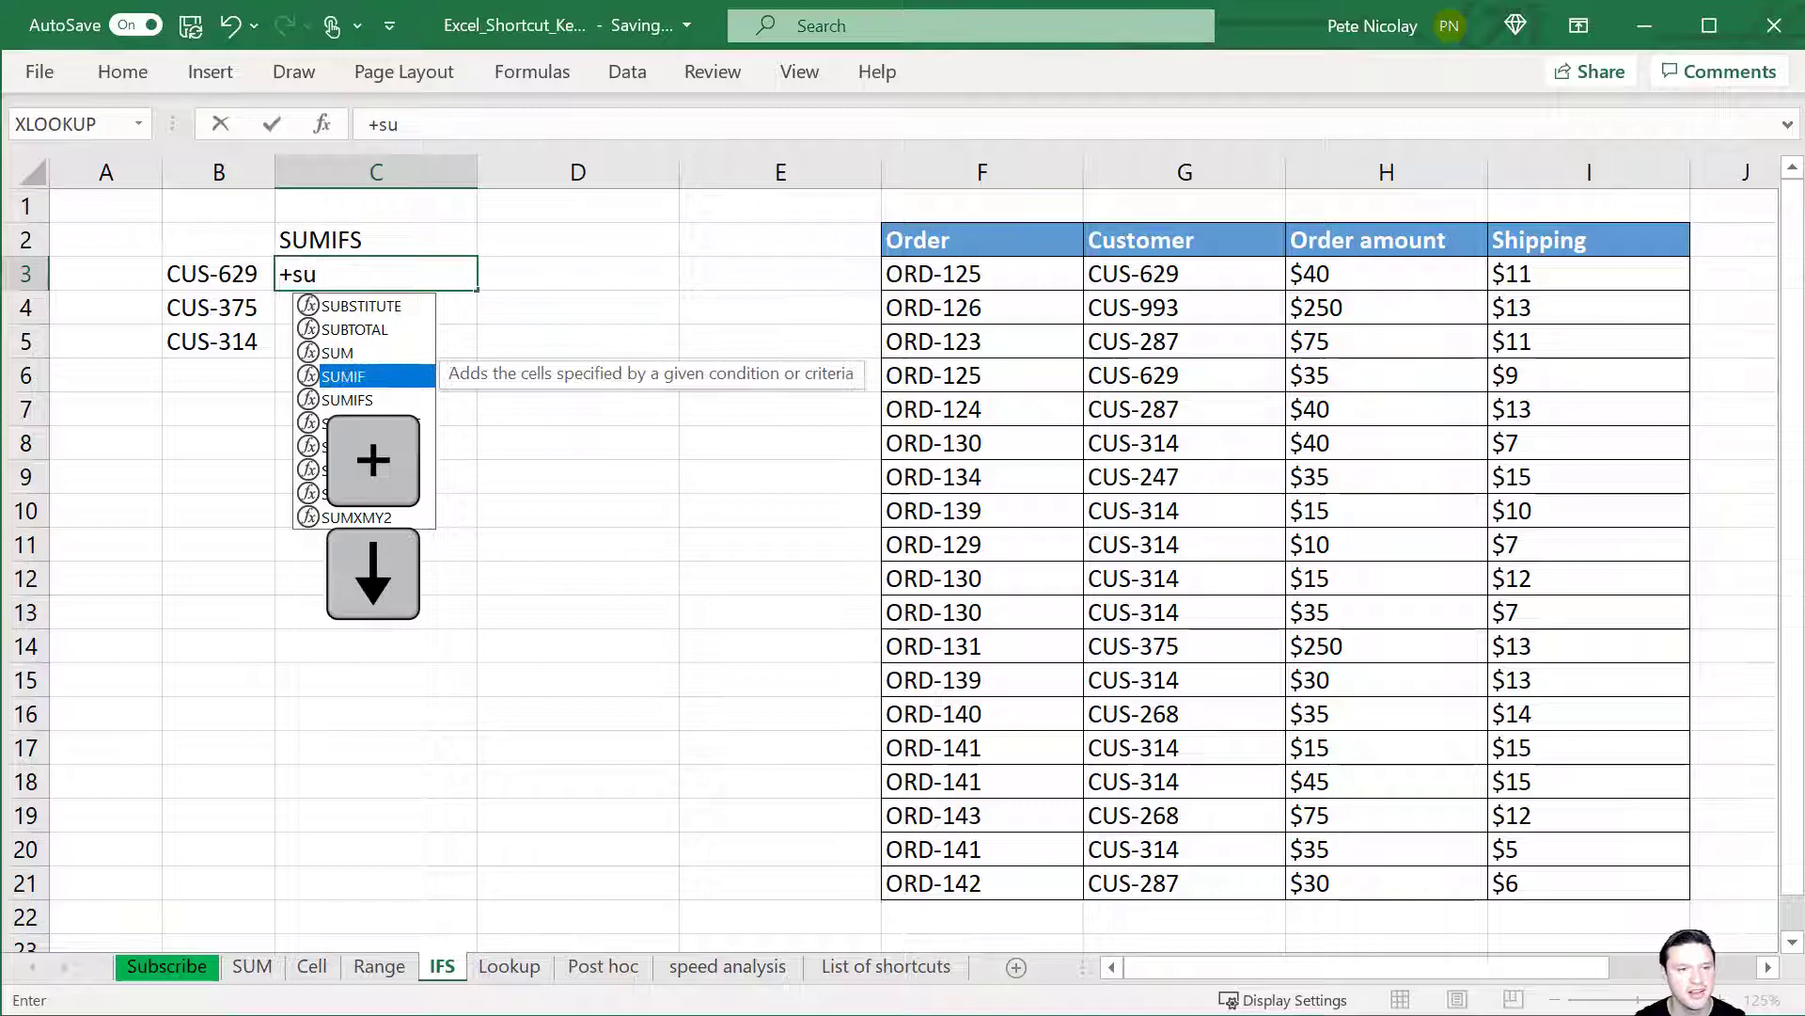
{"action": "key", "text": "Tab"}
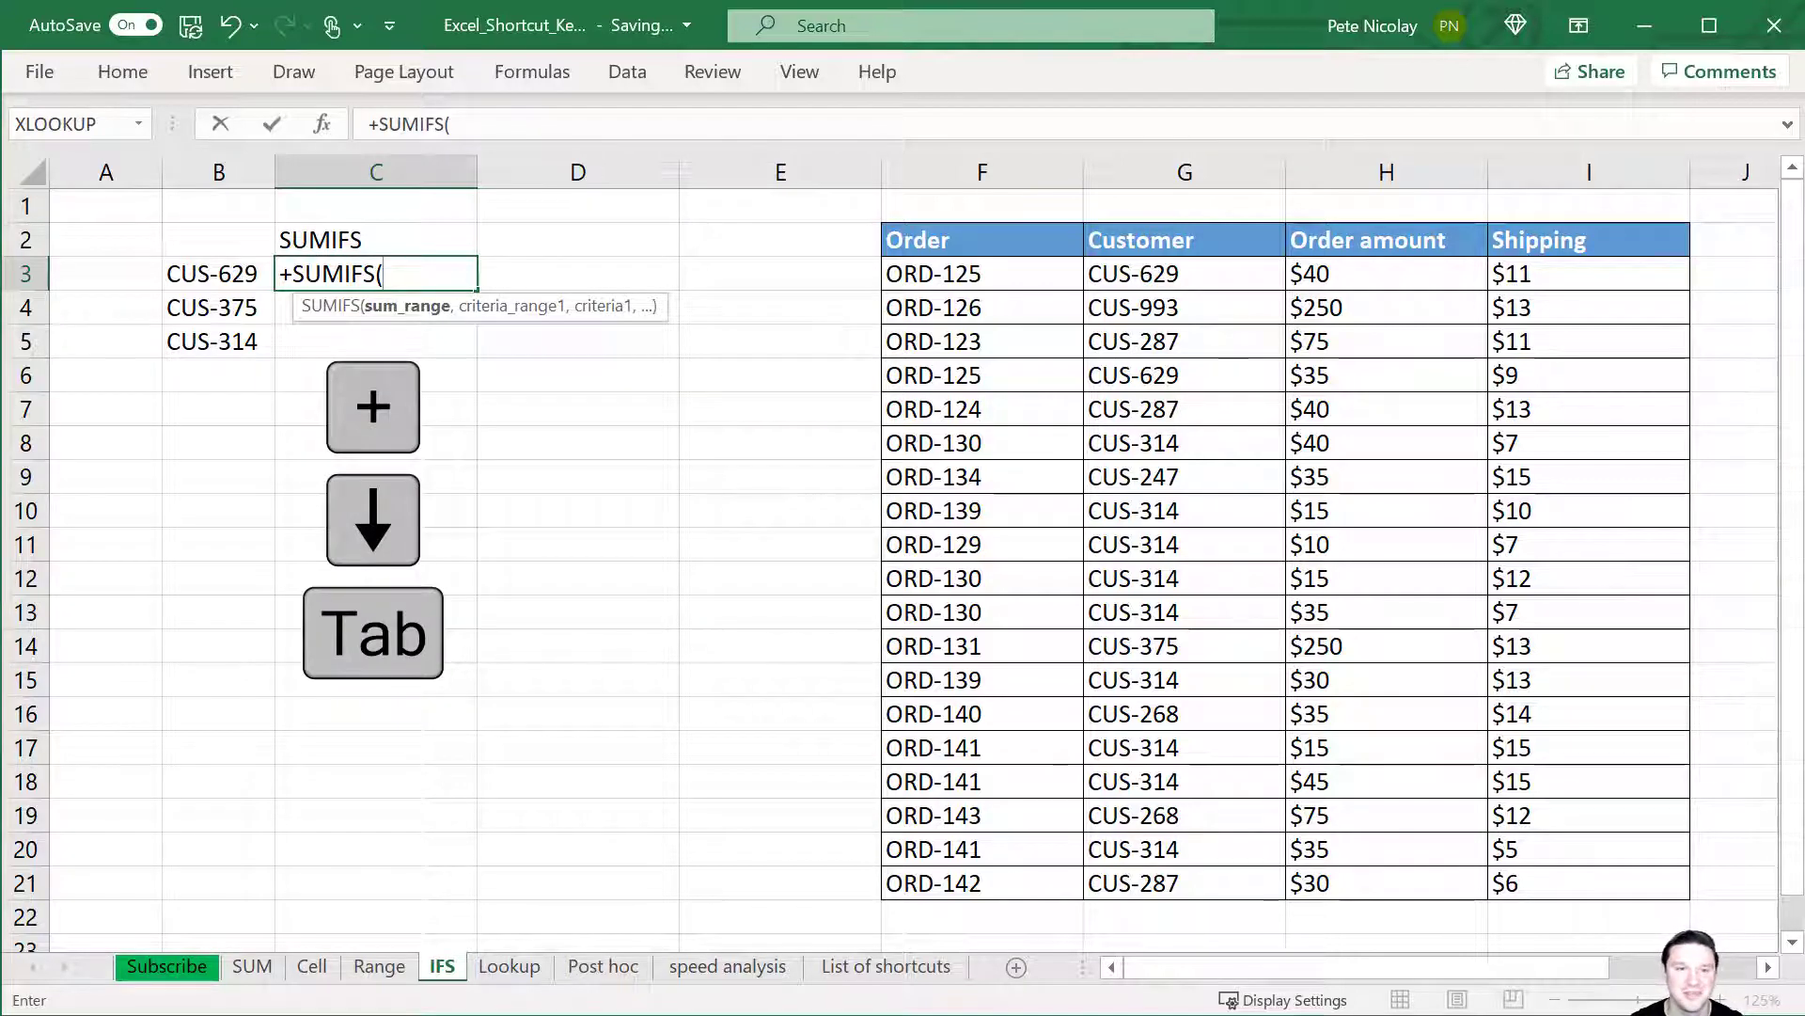
{"action": "key", "text": "ctrl+Right"}
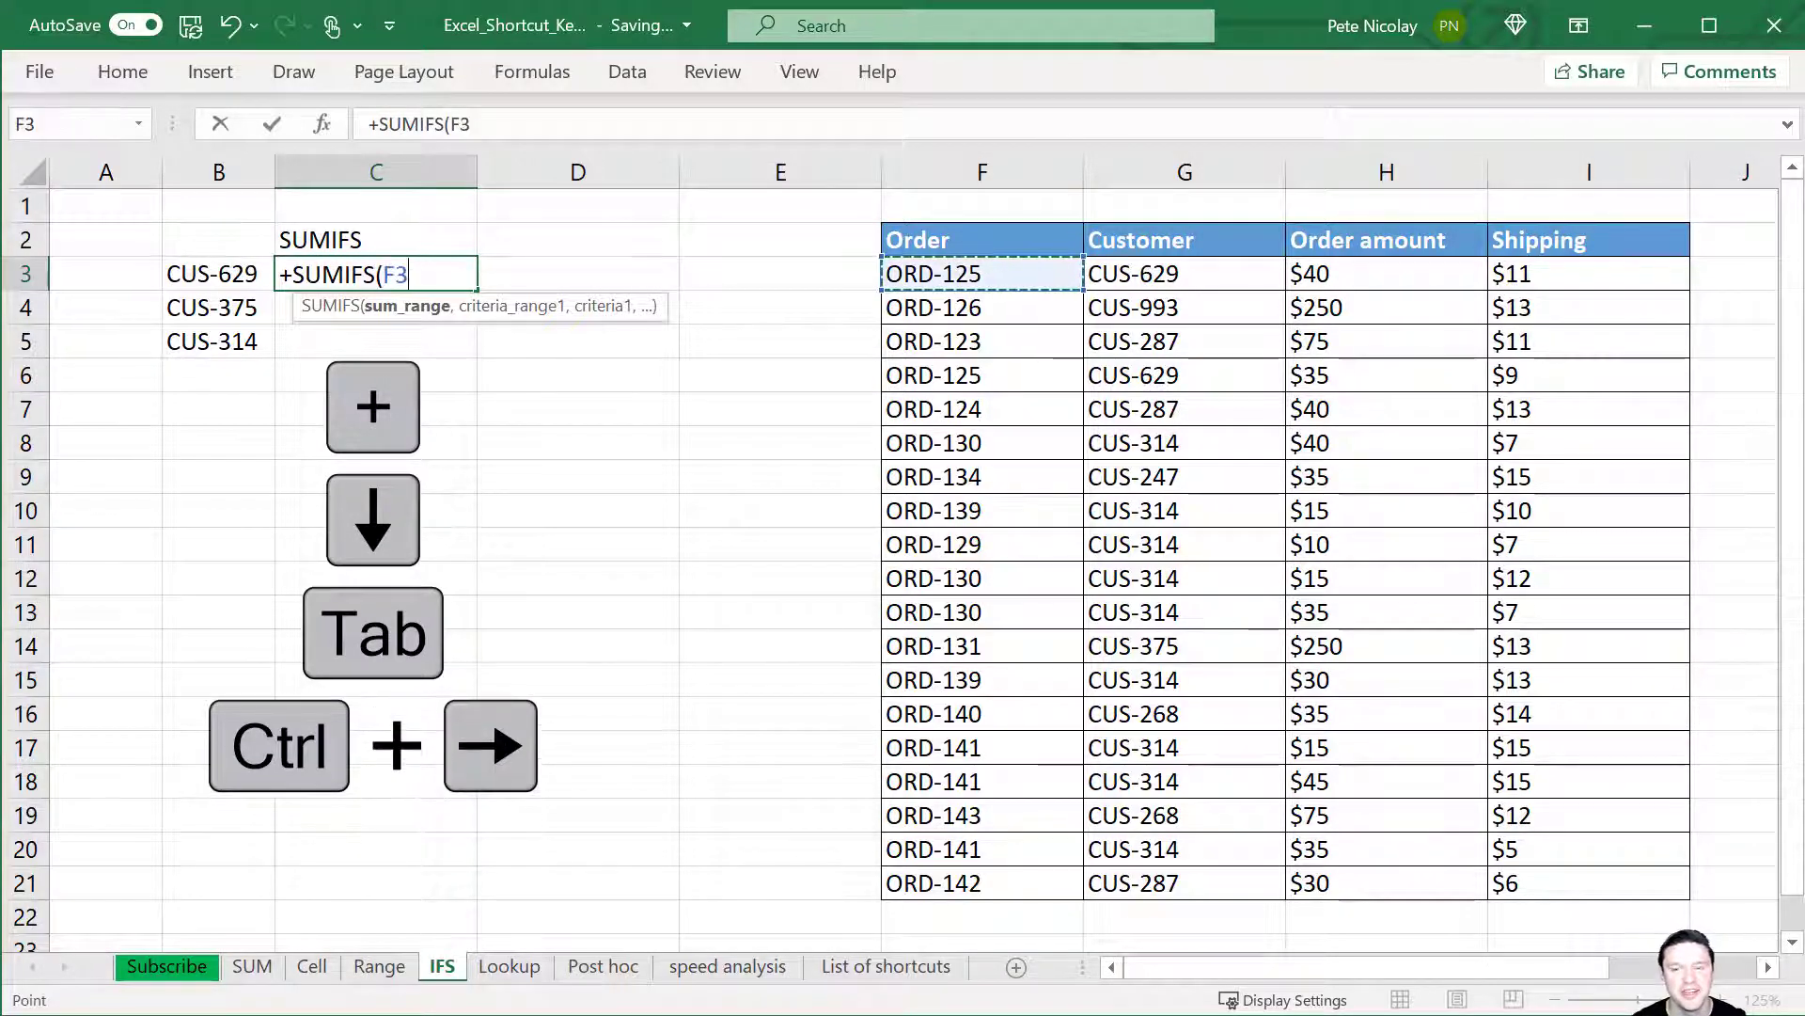
{"action": "key", "text": "Right"}
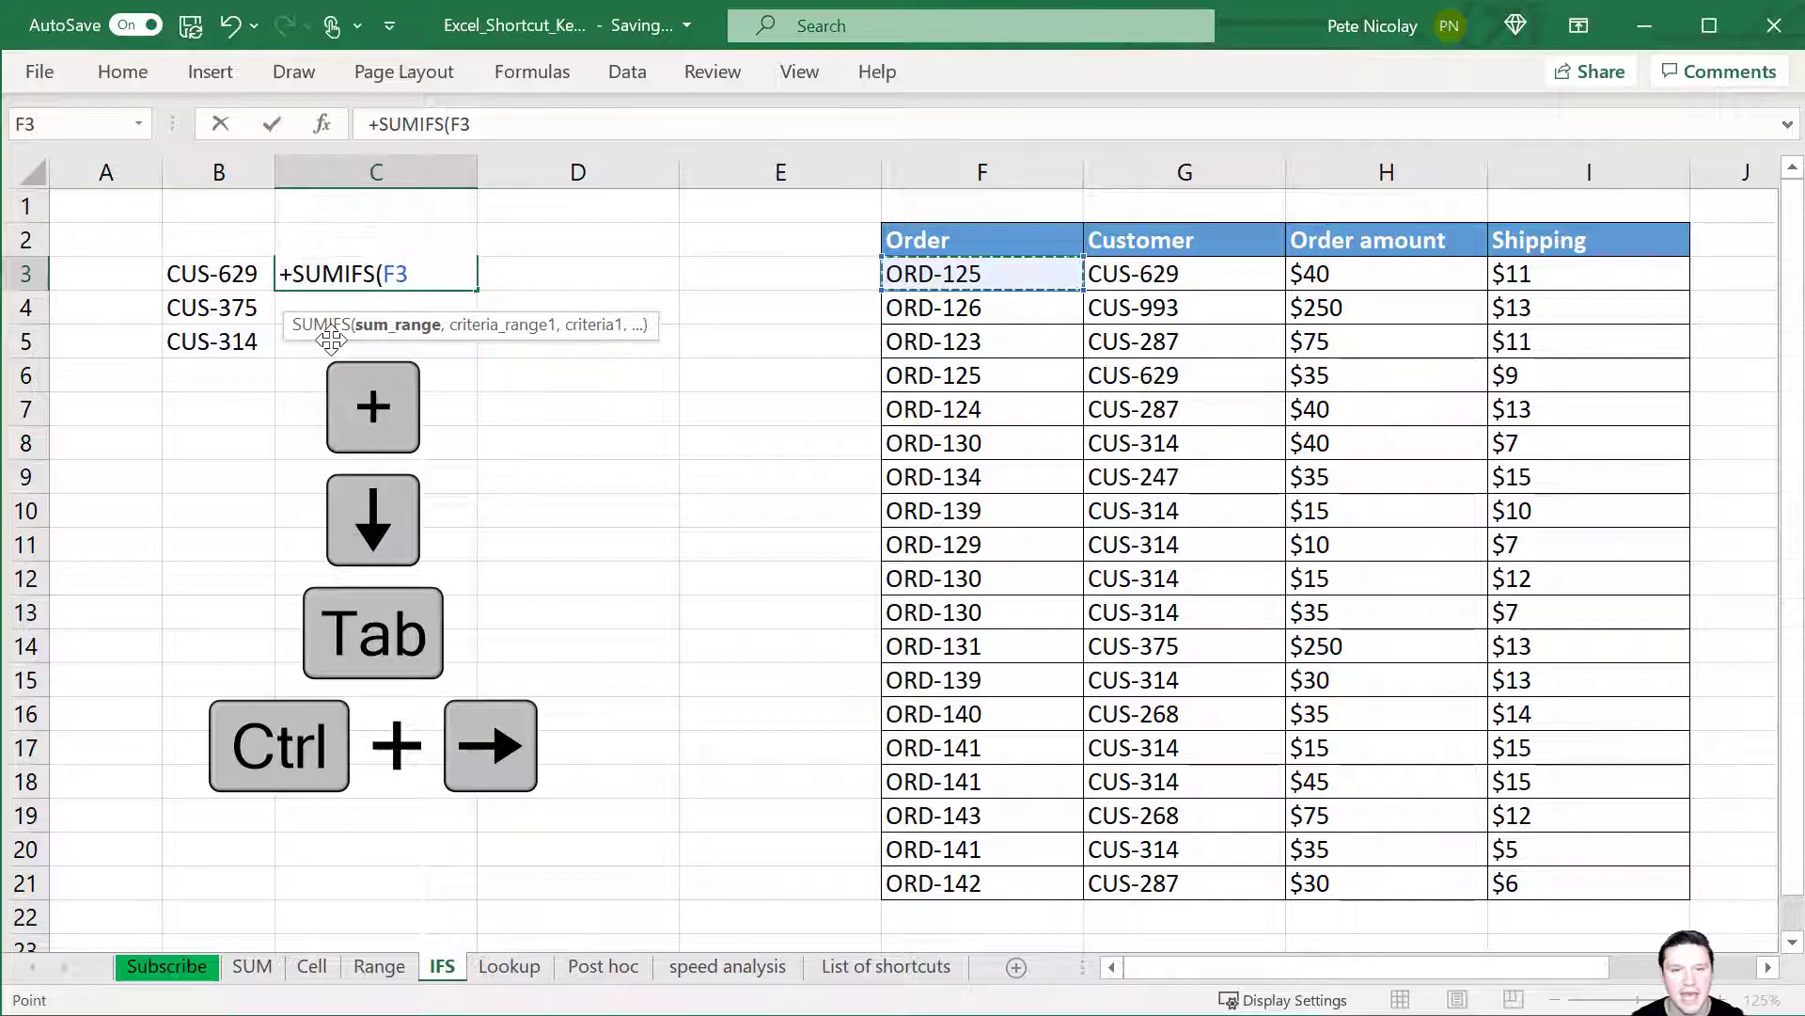
{"action": "key", "text": "Right"}
{"action": "key", "text": "ctrl+space"}
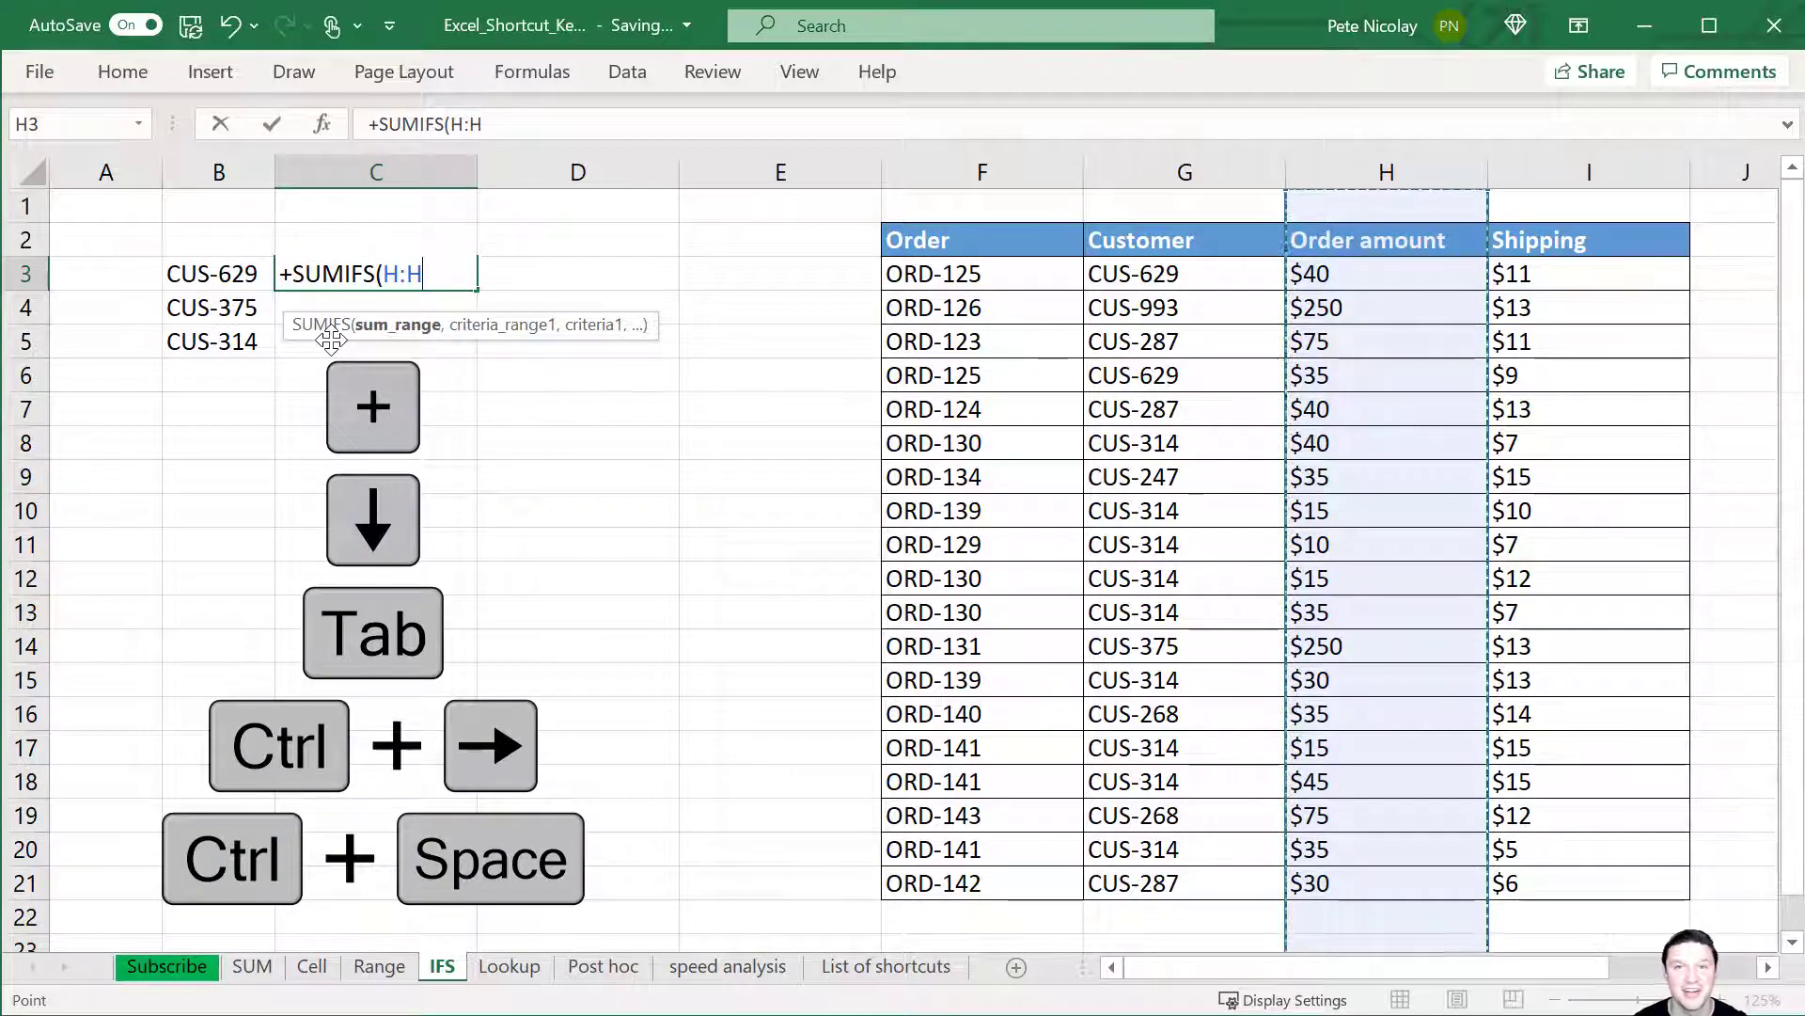
{"action": "type", "text": ","}
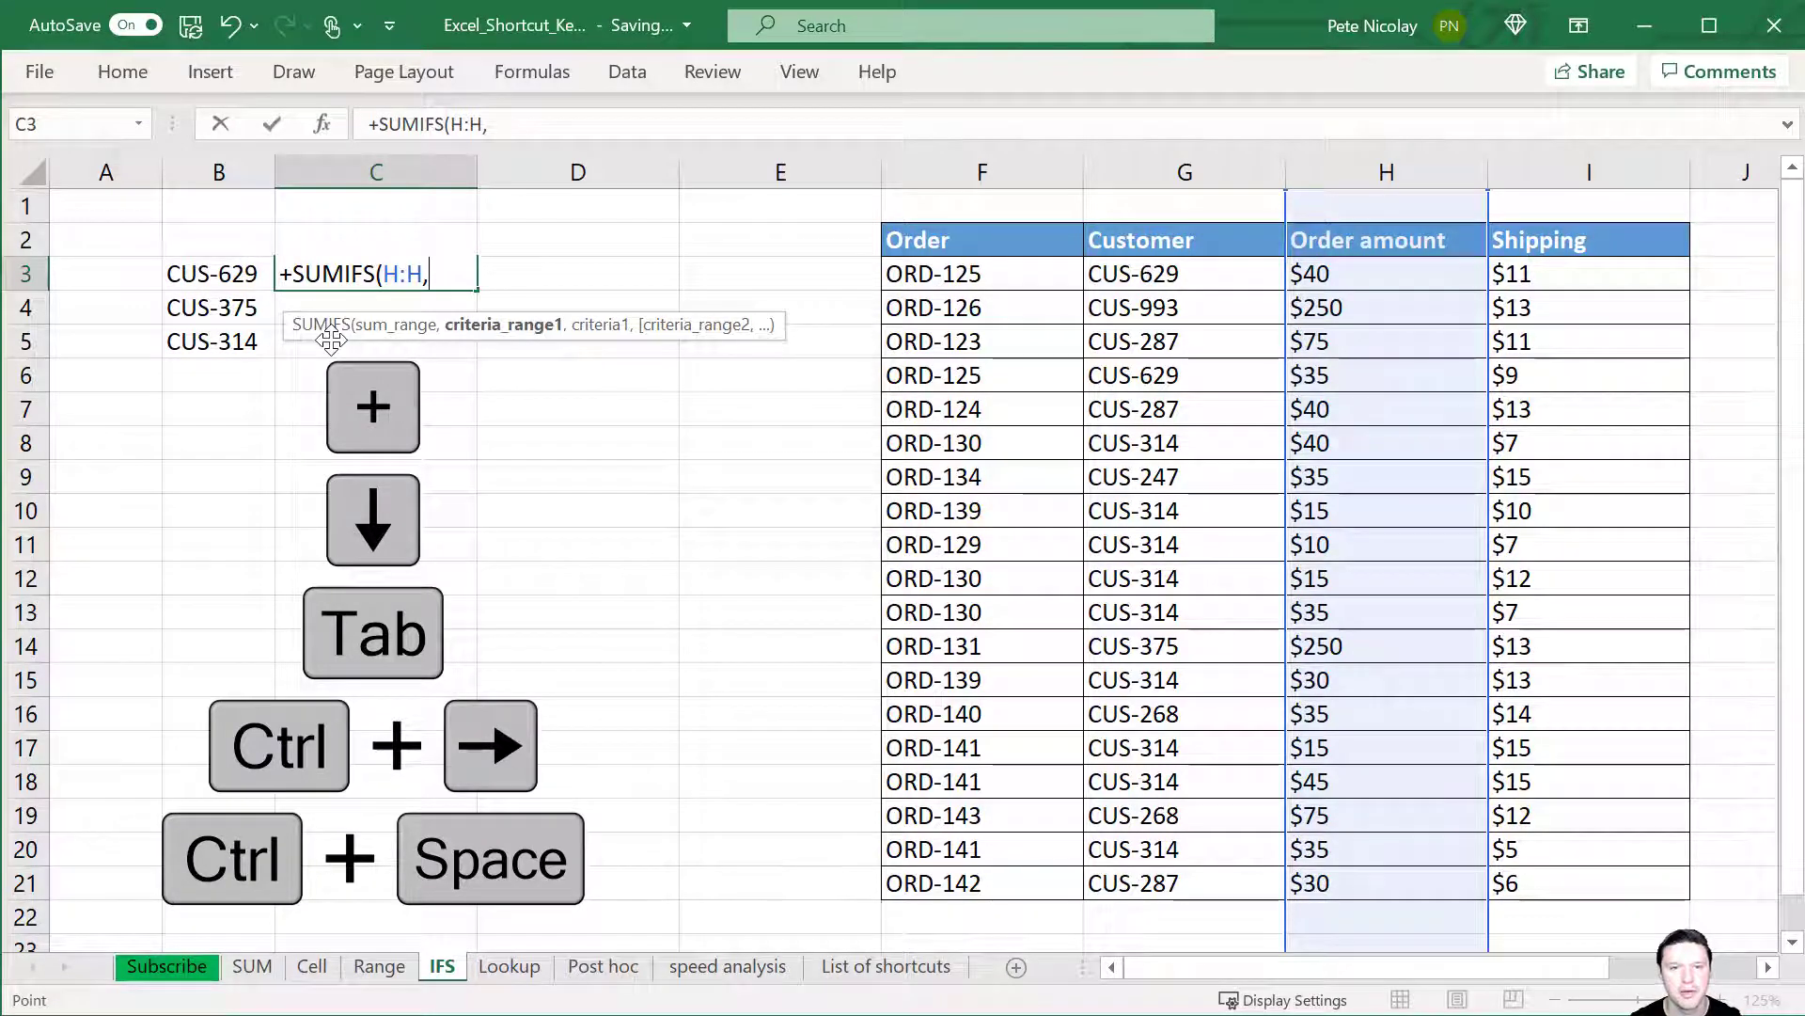
{"action": "key", "text": "Left"}
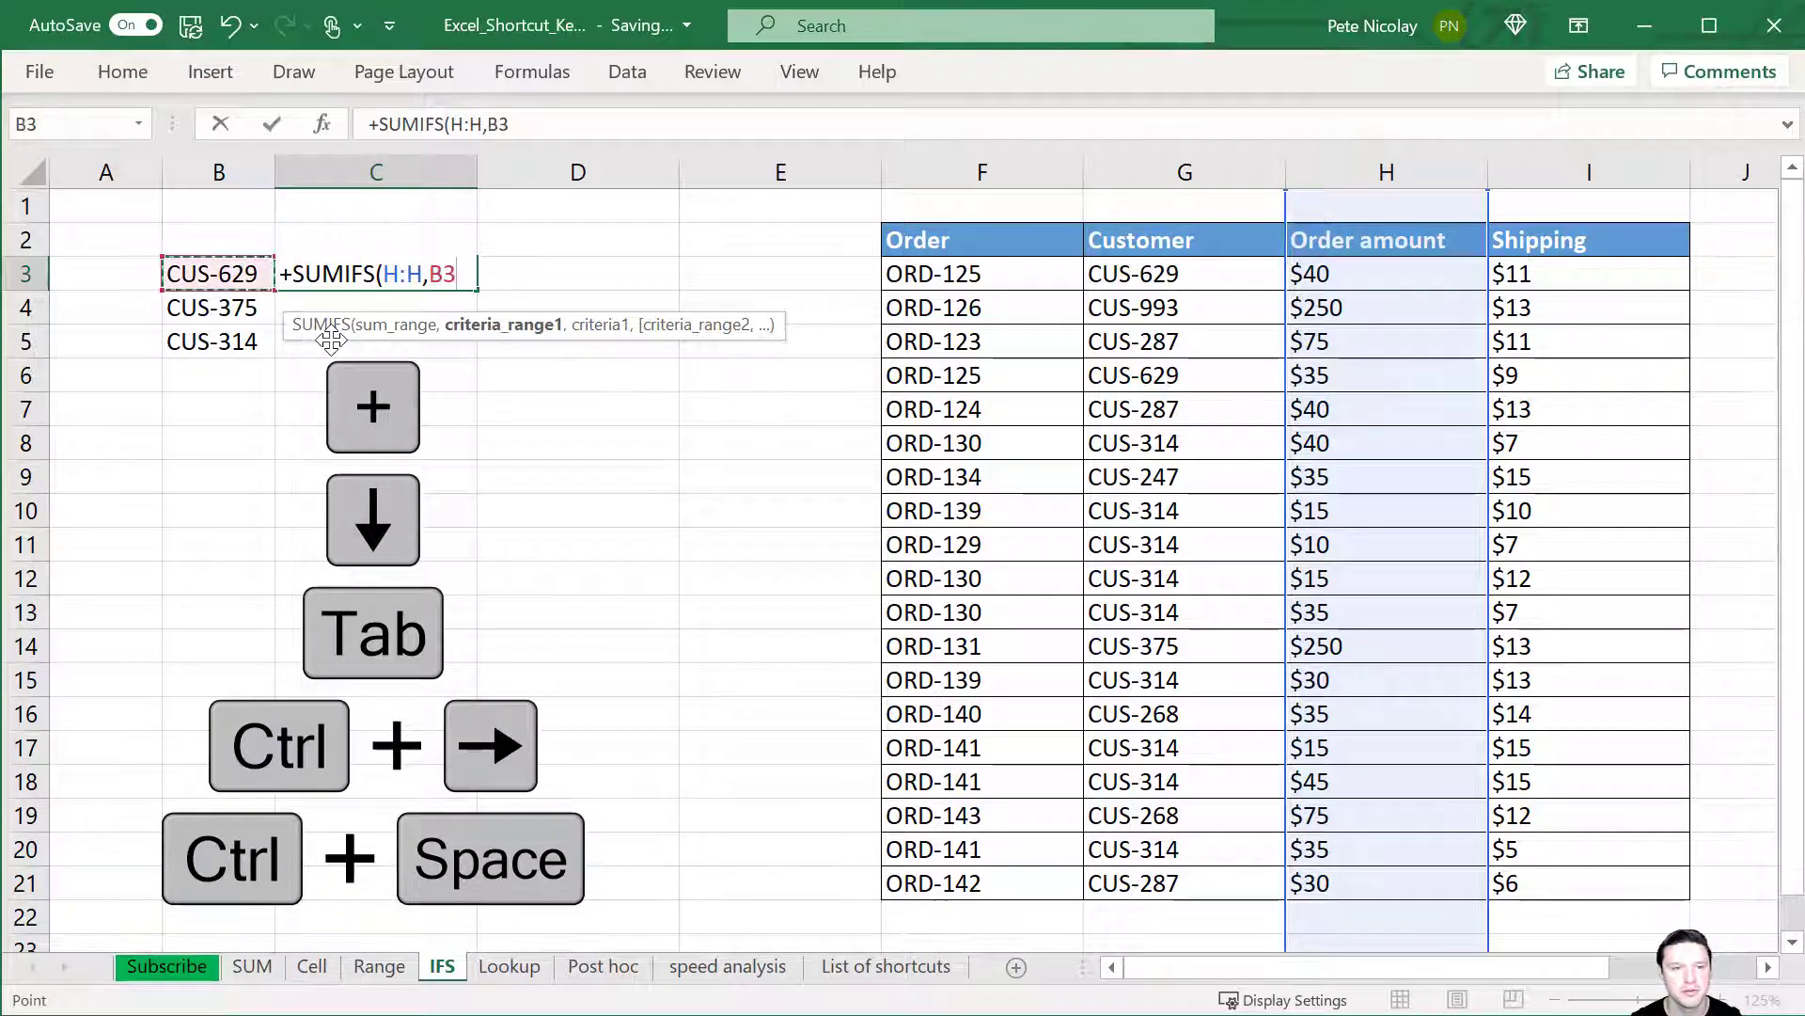
{"action": "key", "text": "Right"}
{"action": "key", "text": "Right"}
{"action": "key", "text": "Right"}
{"action": "key", "text": "Right"}
{"action": "key", "text": "Right"}
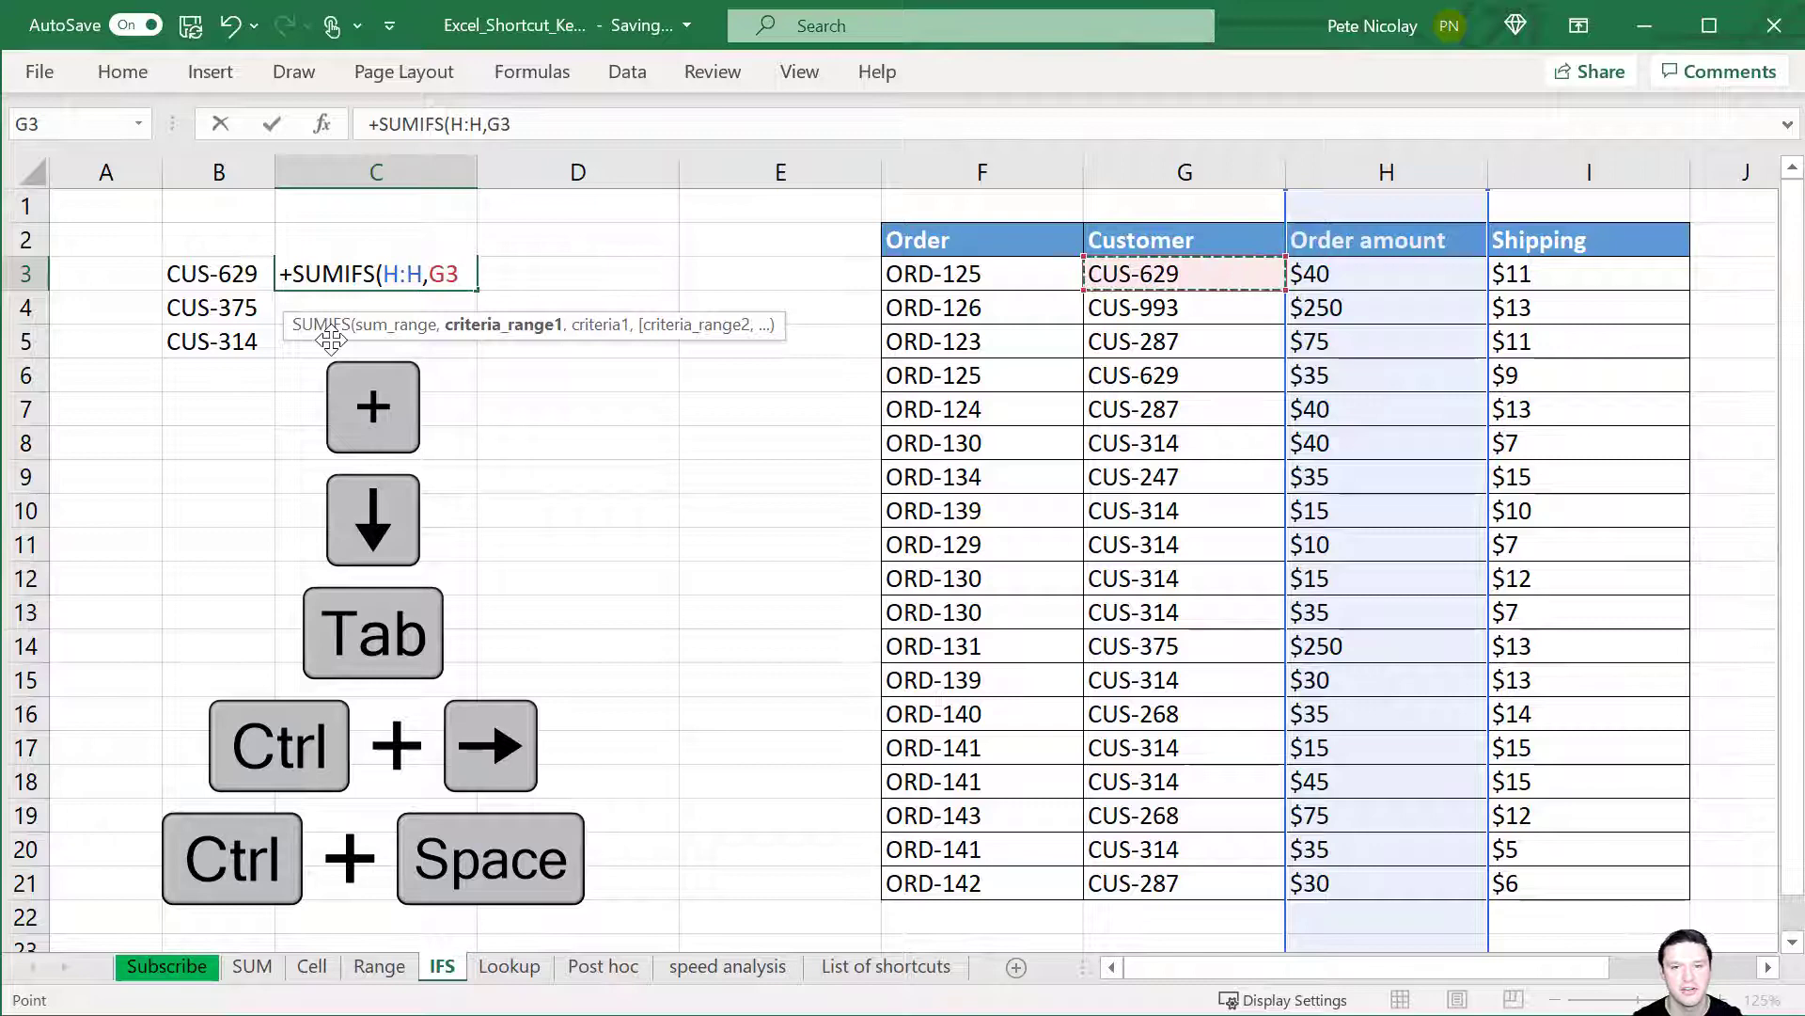
{"action": "key", "text": "ctrl+space"}
{"action": "type", "text": ","}
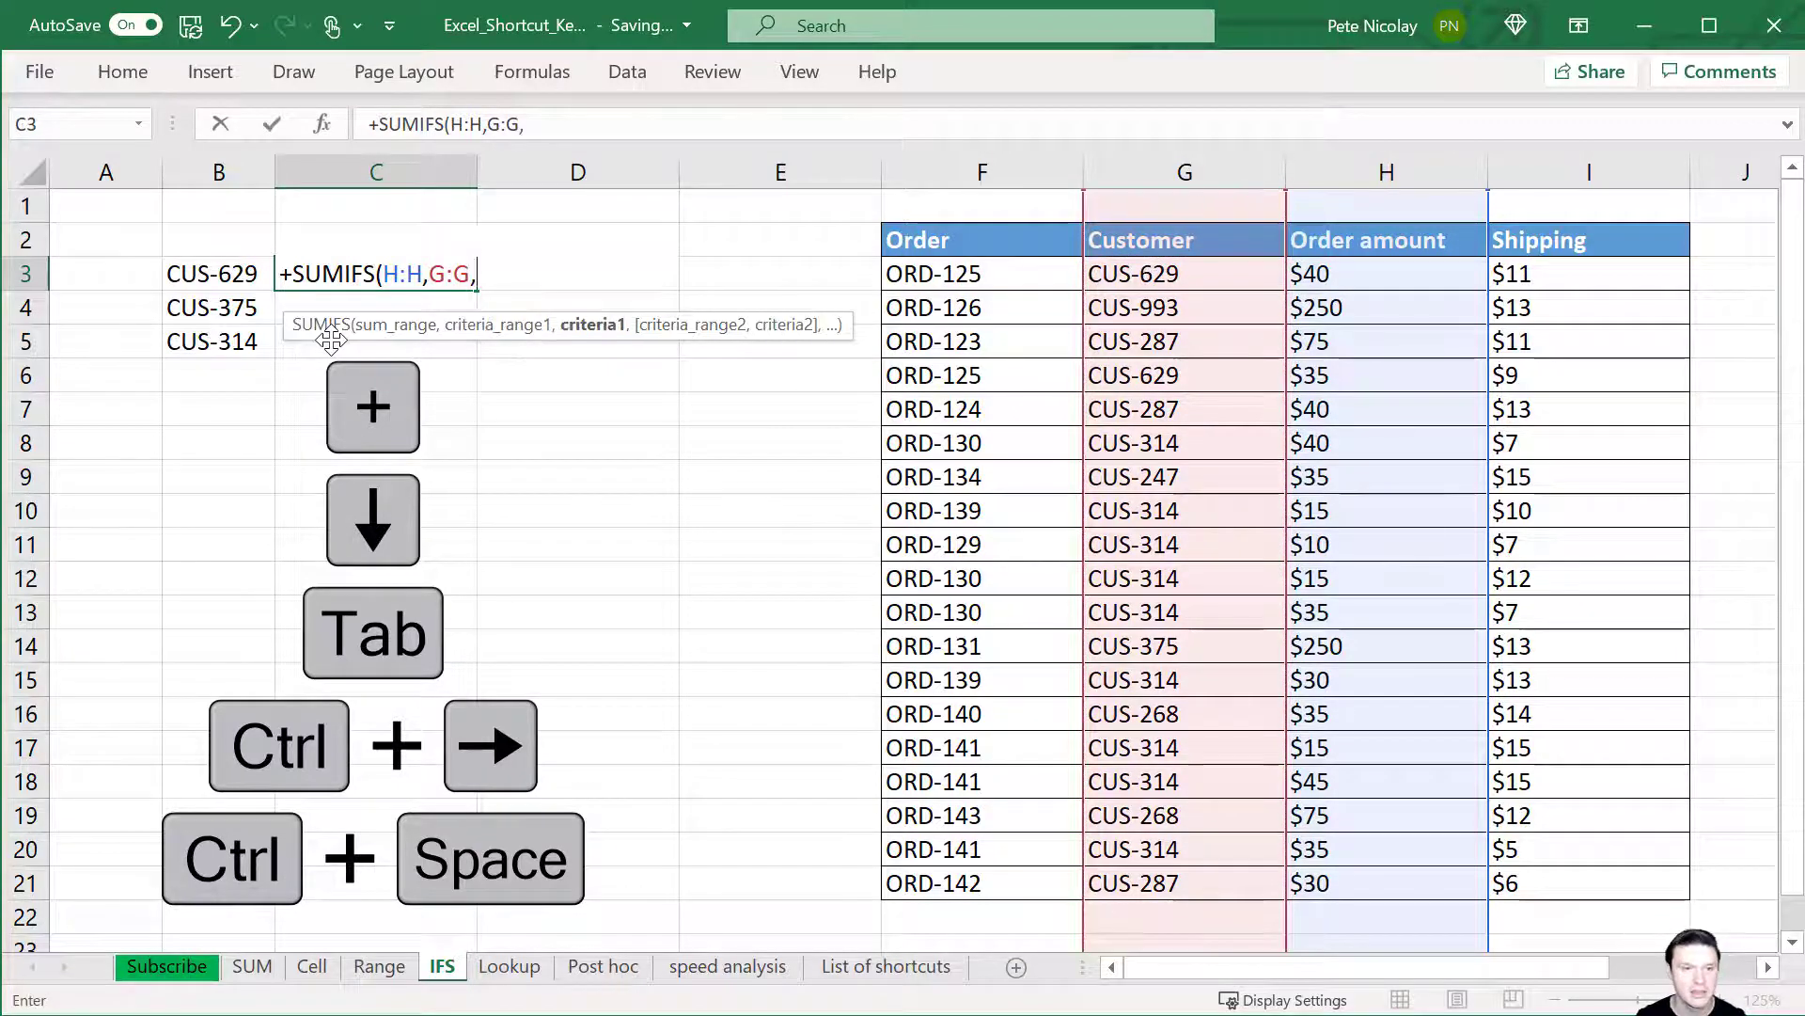
{"action": "key", "text": "Left"}
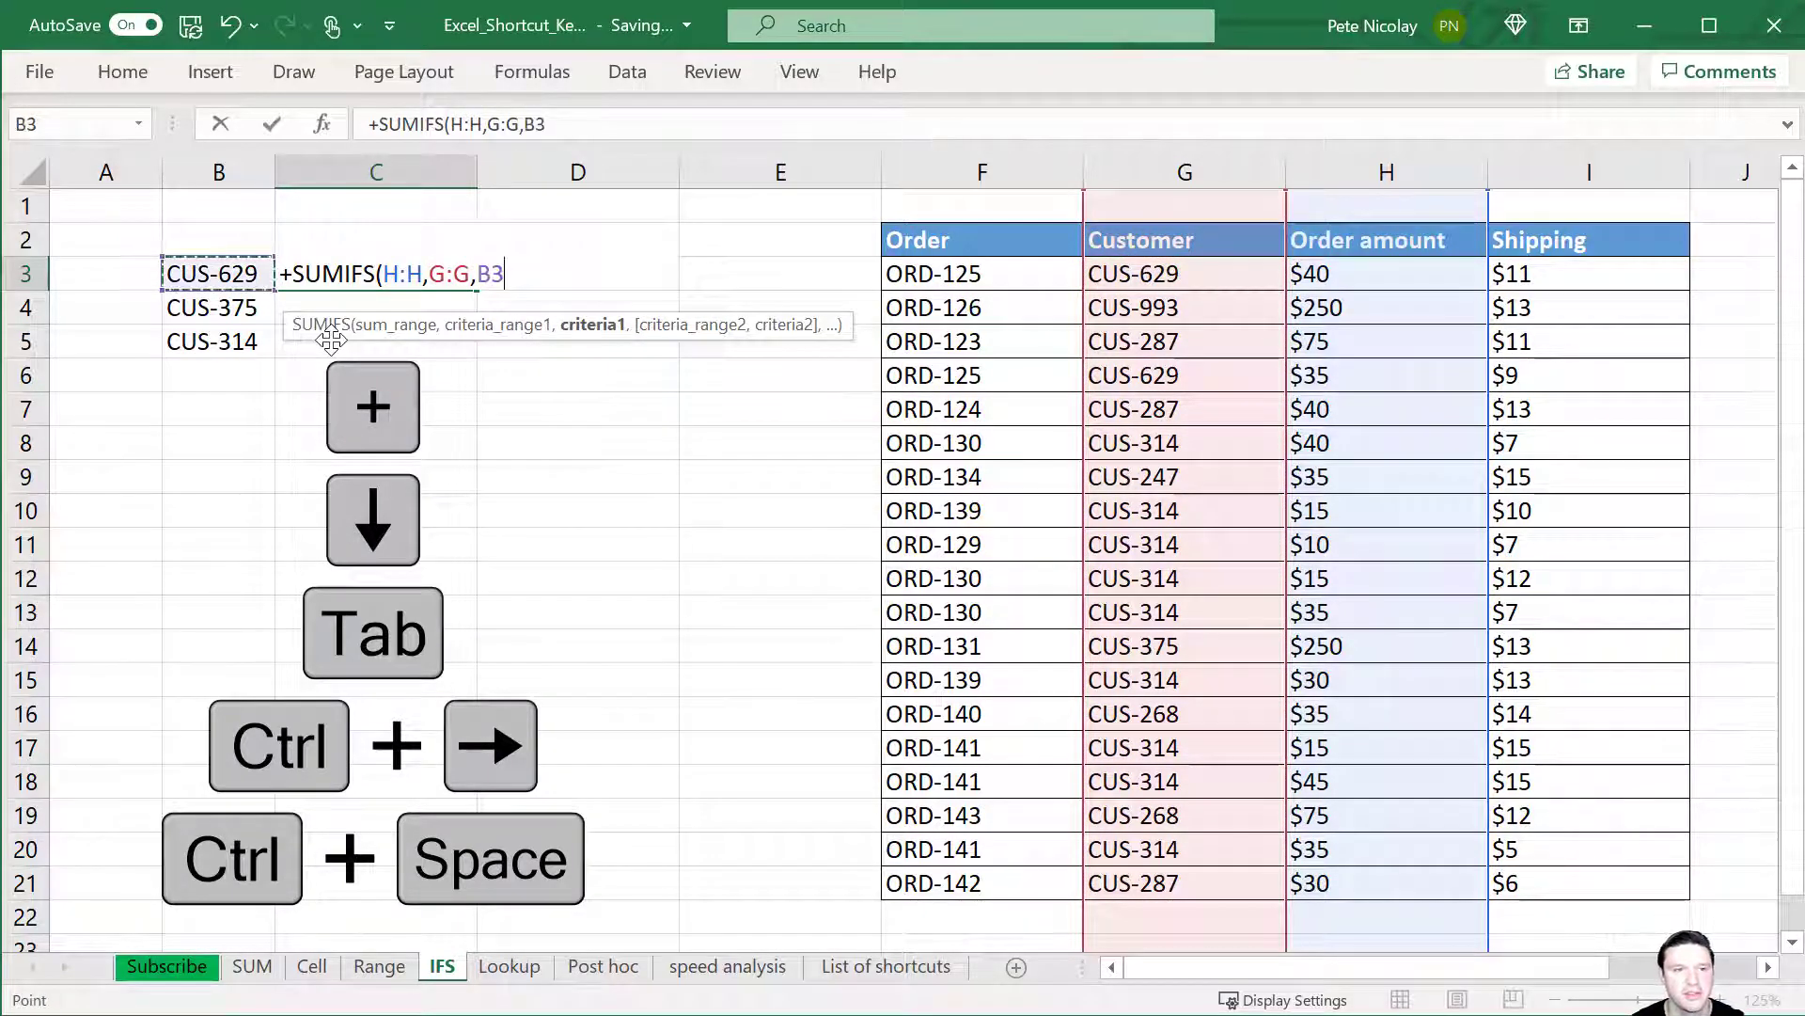
{"action": "key", "text": "Return"}
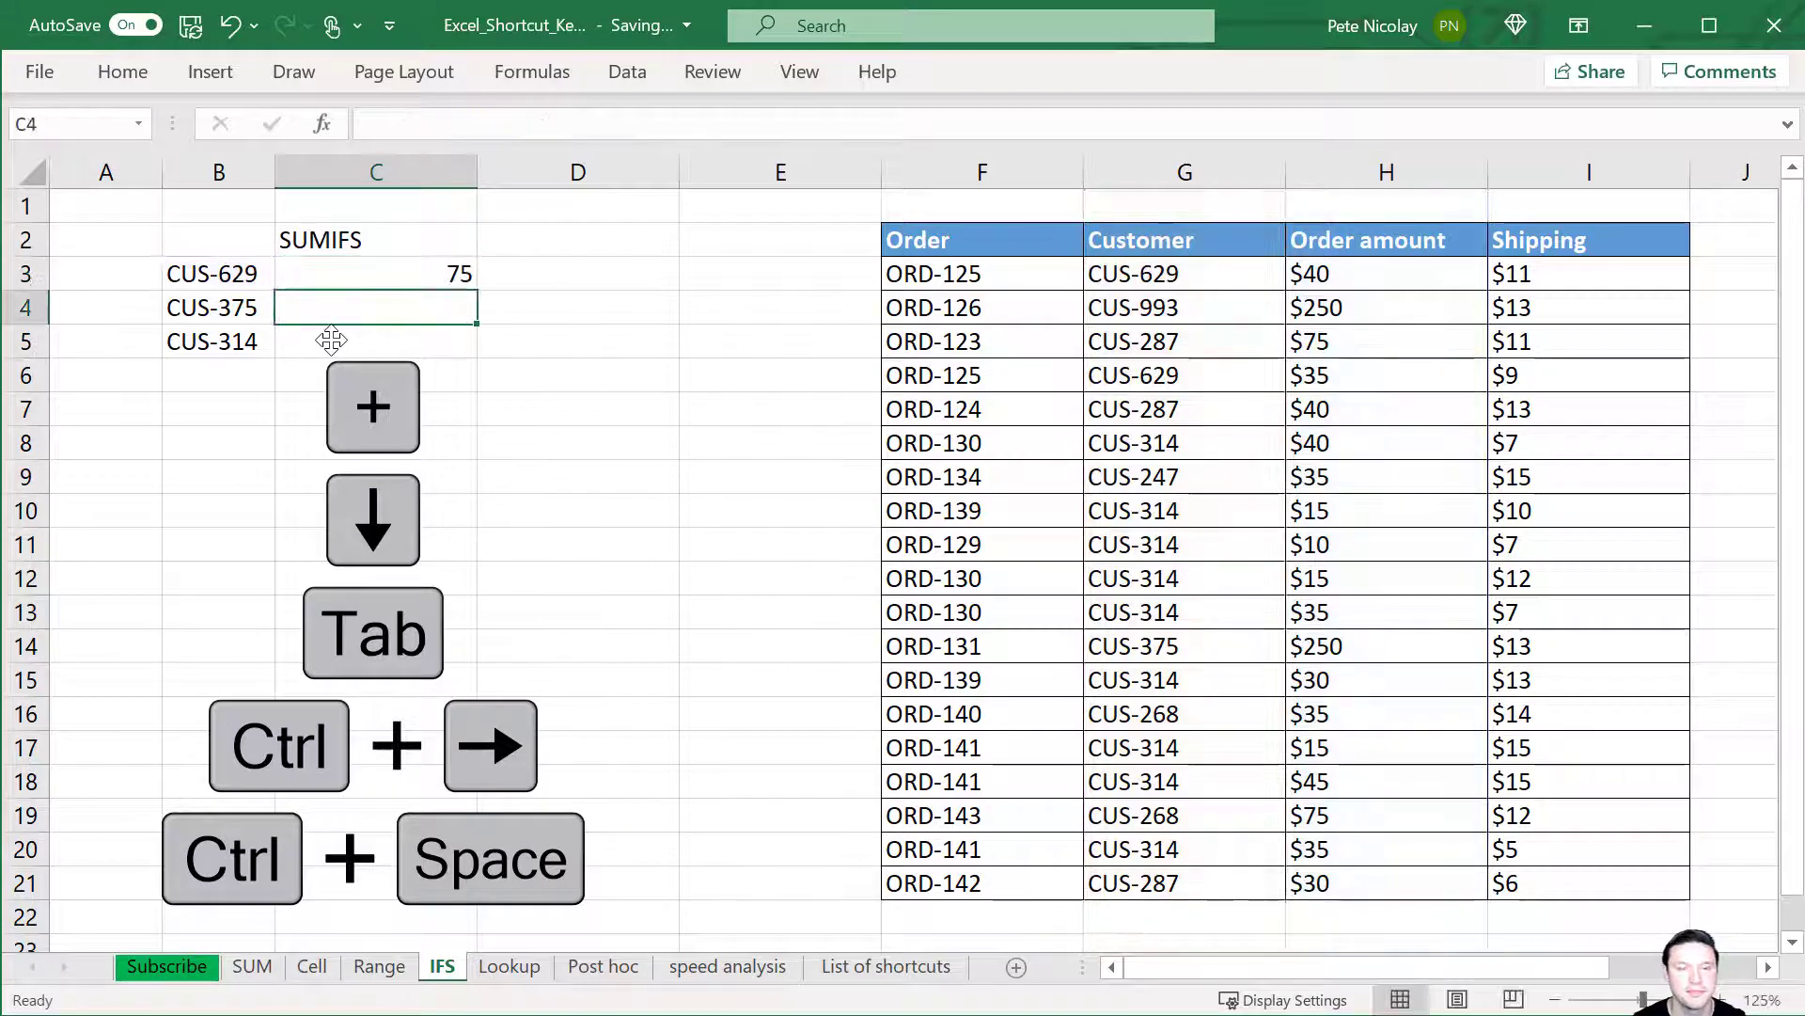
Fill the C3 SUMIFS formula down to C5, giving 75, 250 and 240.
{"action": "left_click", "coordinate": [331, 339]}
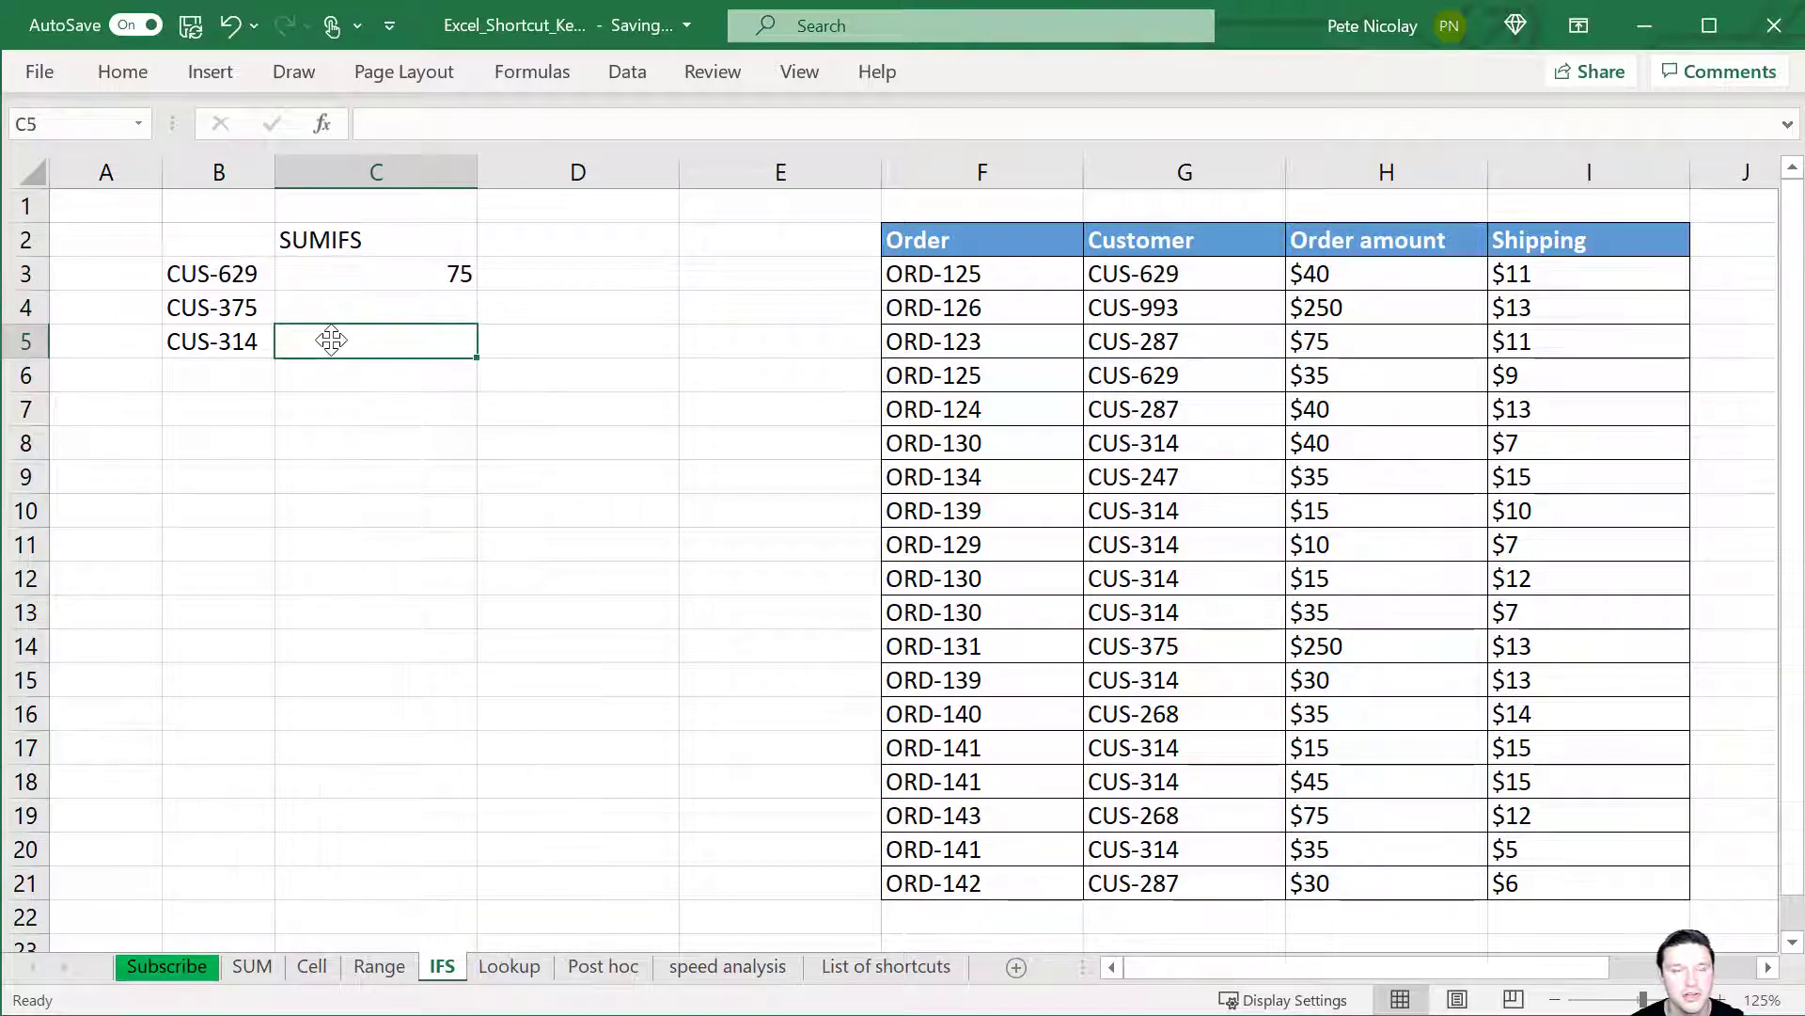
{"action": "key", "text": "shift+Up"}
{"action": "key", "text": "shift+Up"}
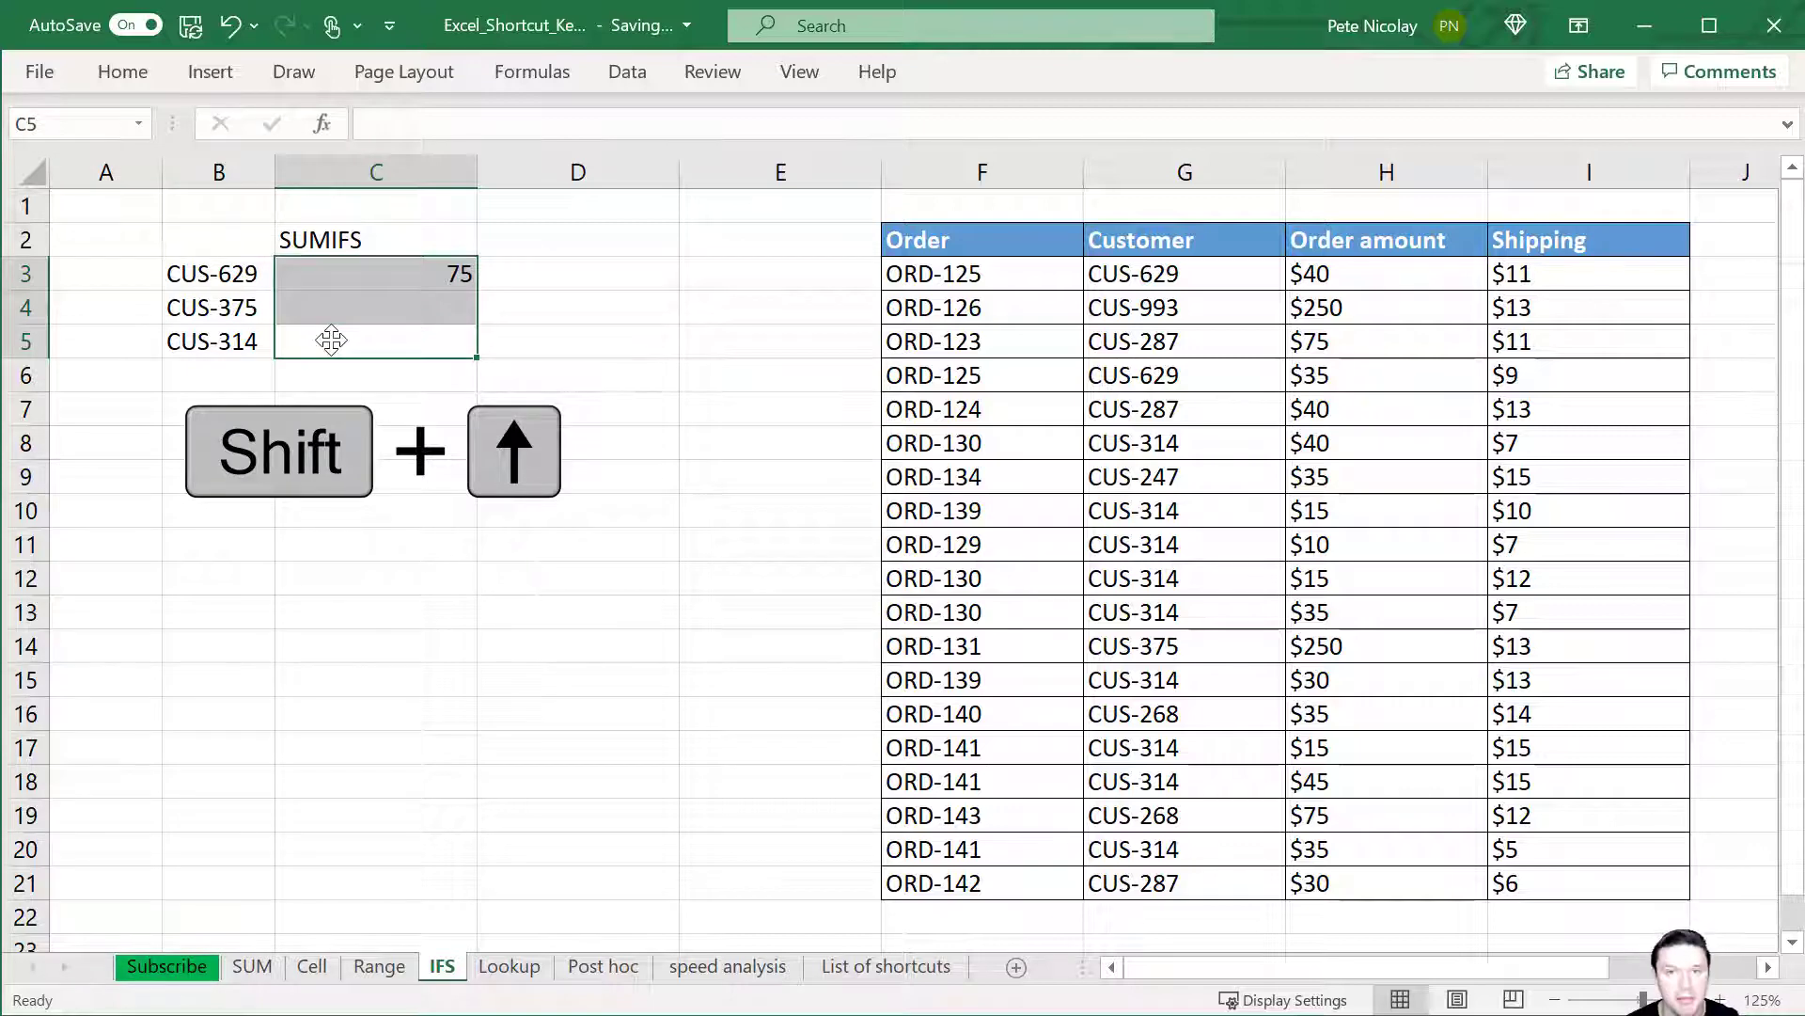
{"action": "key", "text": "ctrl+d"}
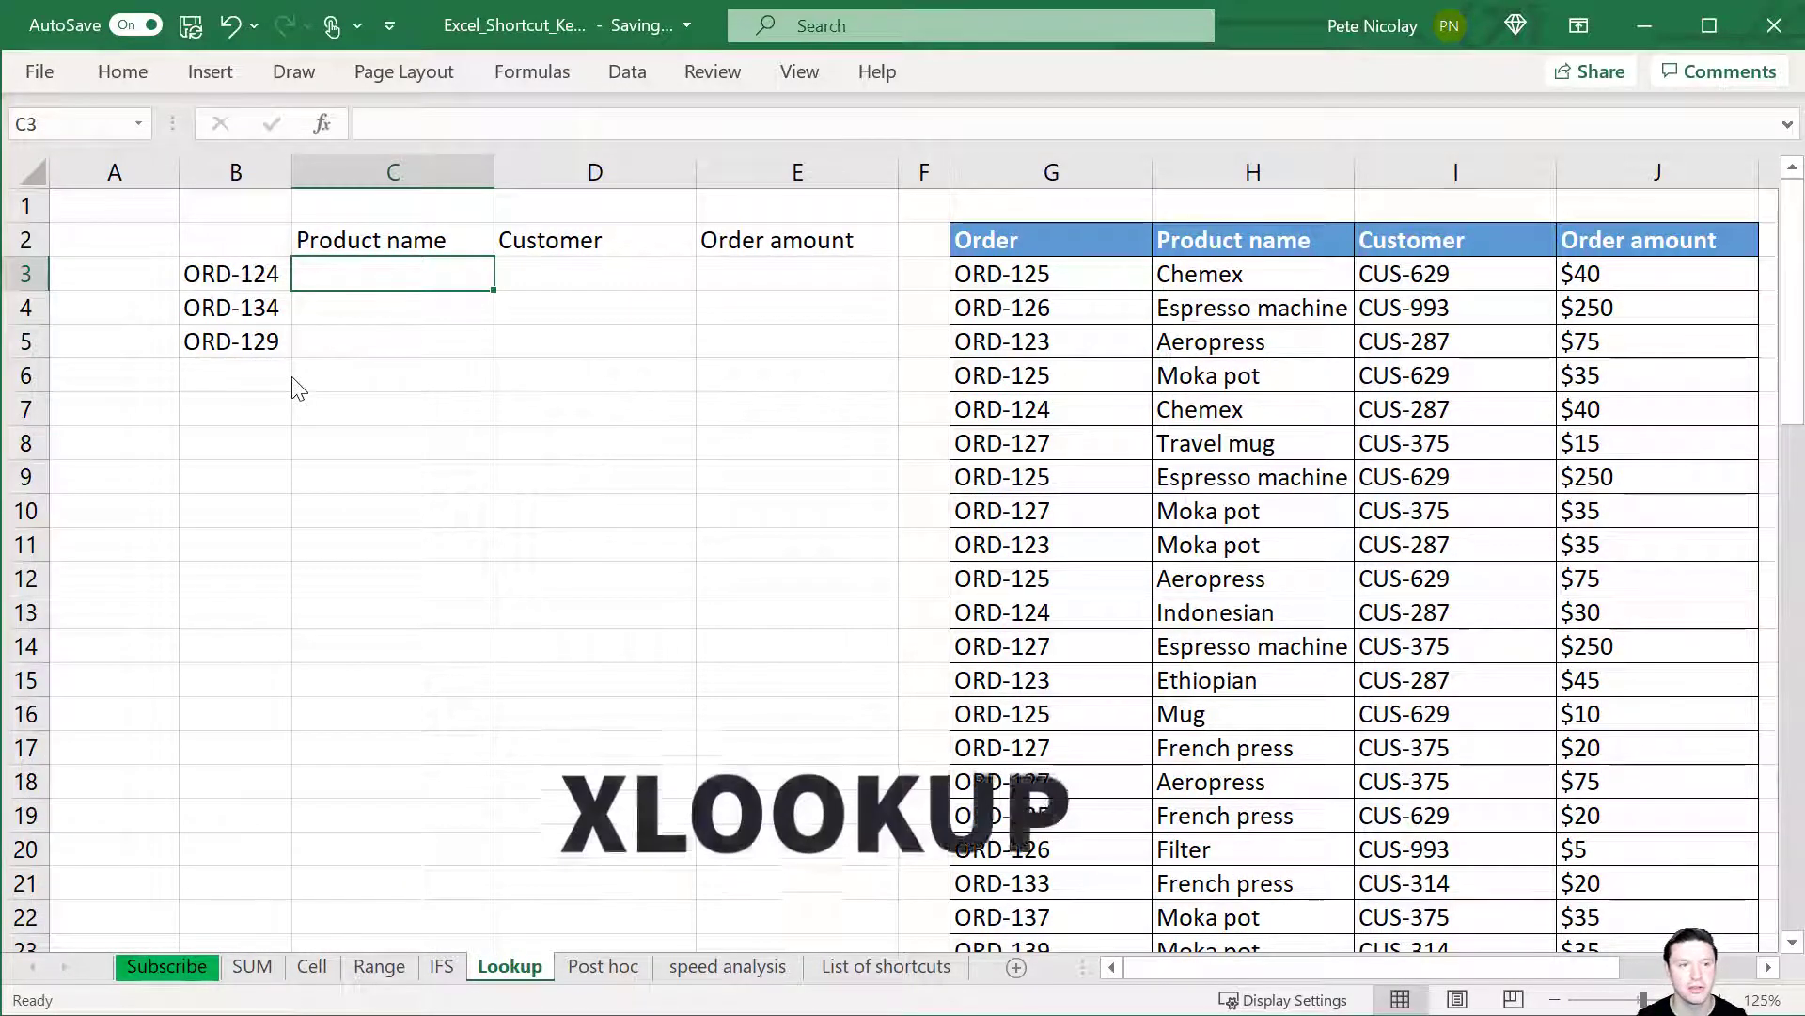
Start an XLOOKUP in C3 with lookup value $B3 and lookup range $G$2:$G$67.
{"action": "type", "text": "+x"}
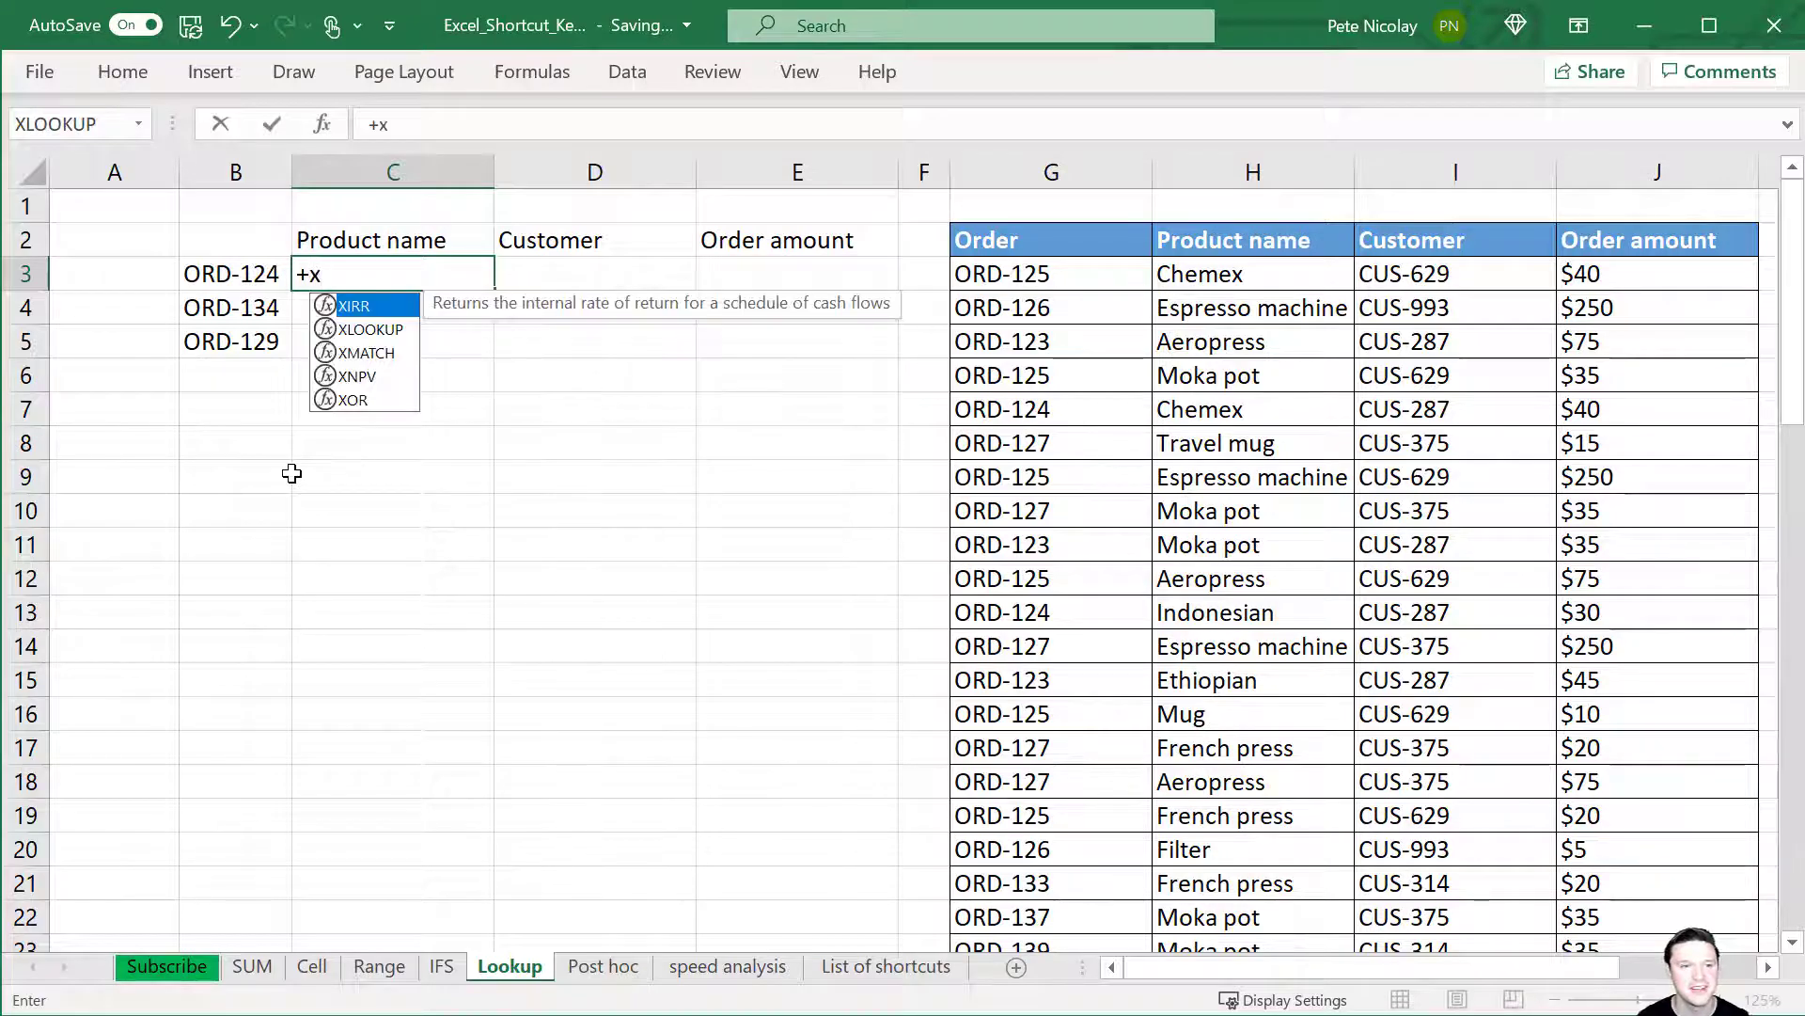
{"action": "type", "text": "l"}
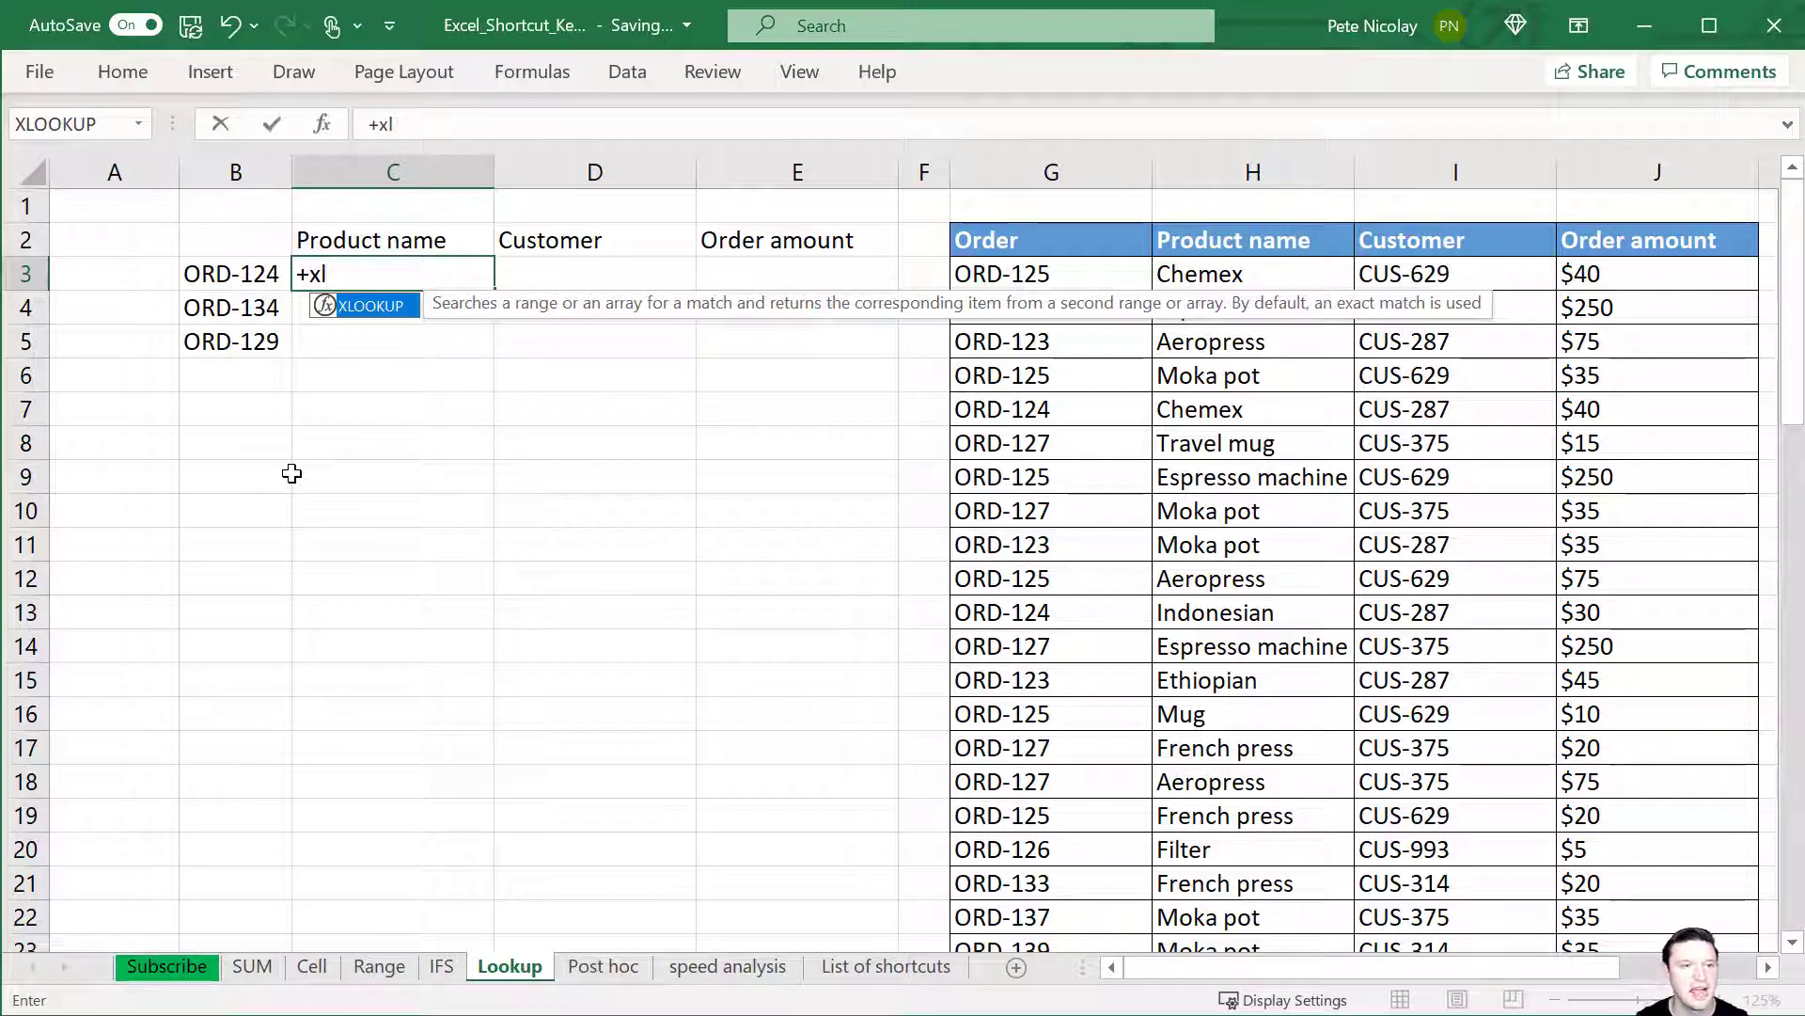
{"action": "key", "text": "Tab"}
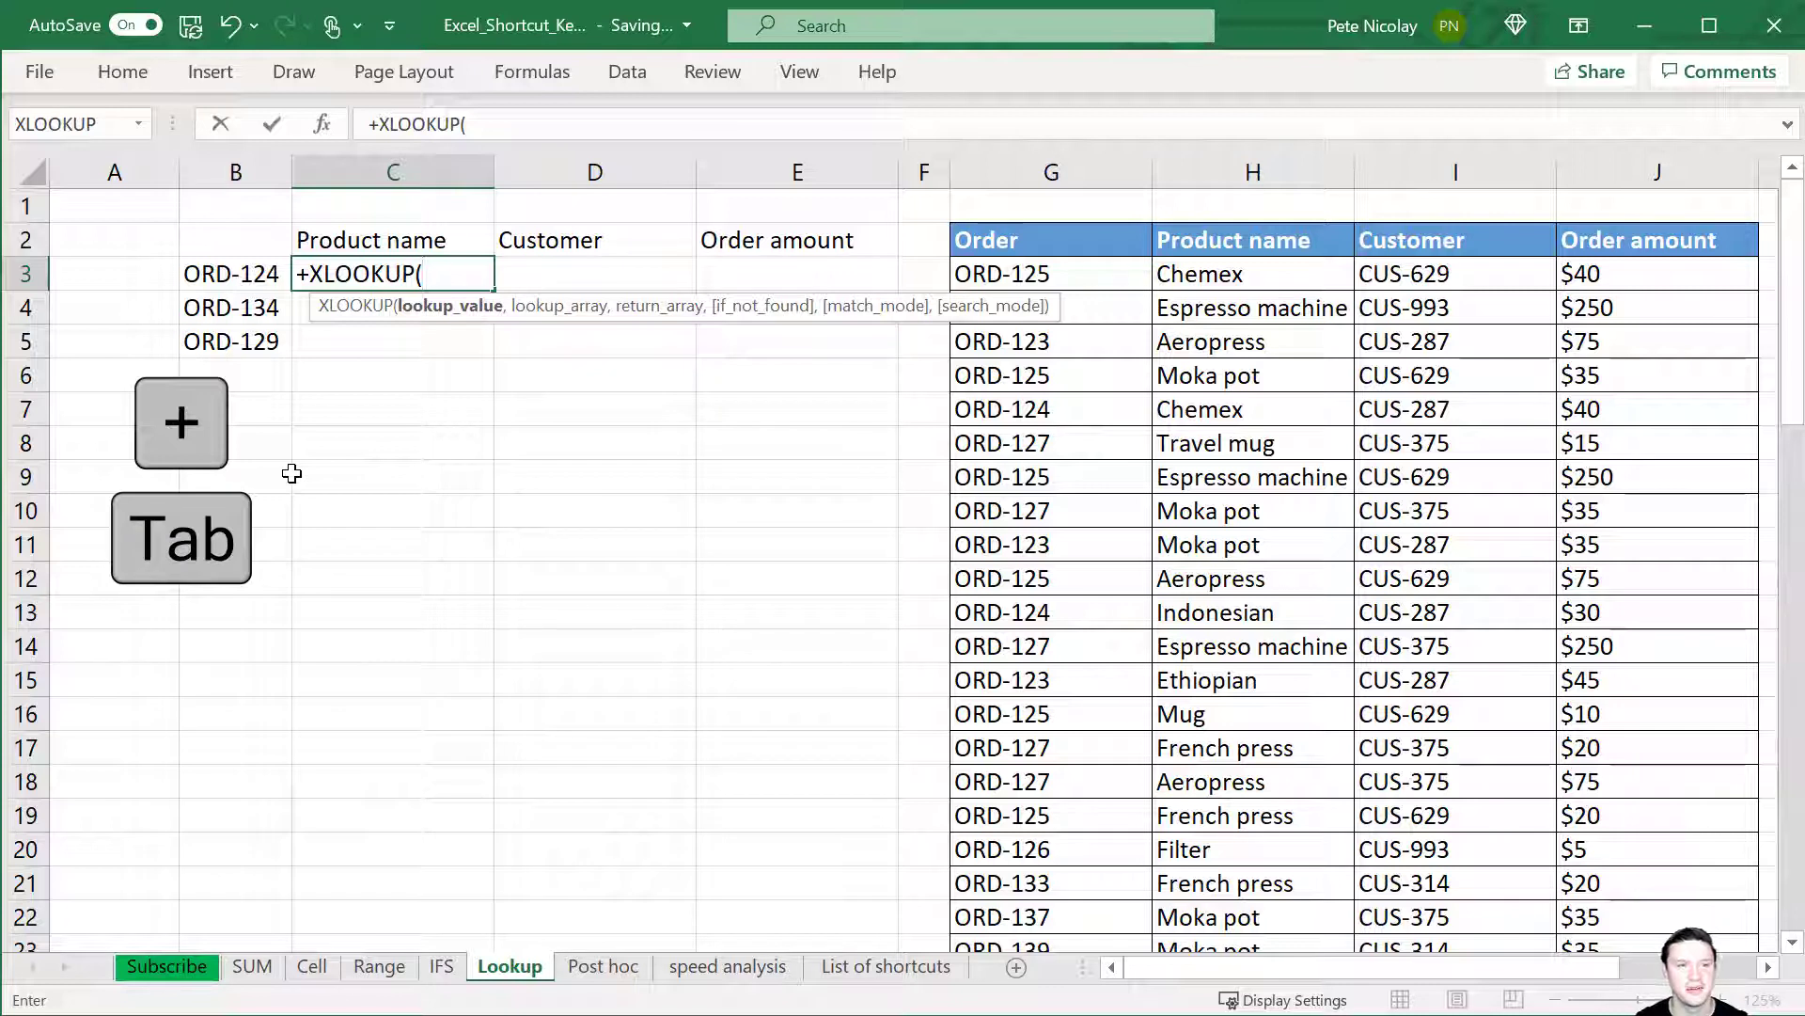
{"action": "key", "text": "Left"}
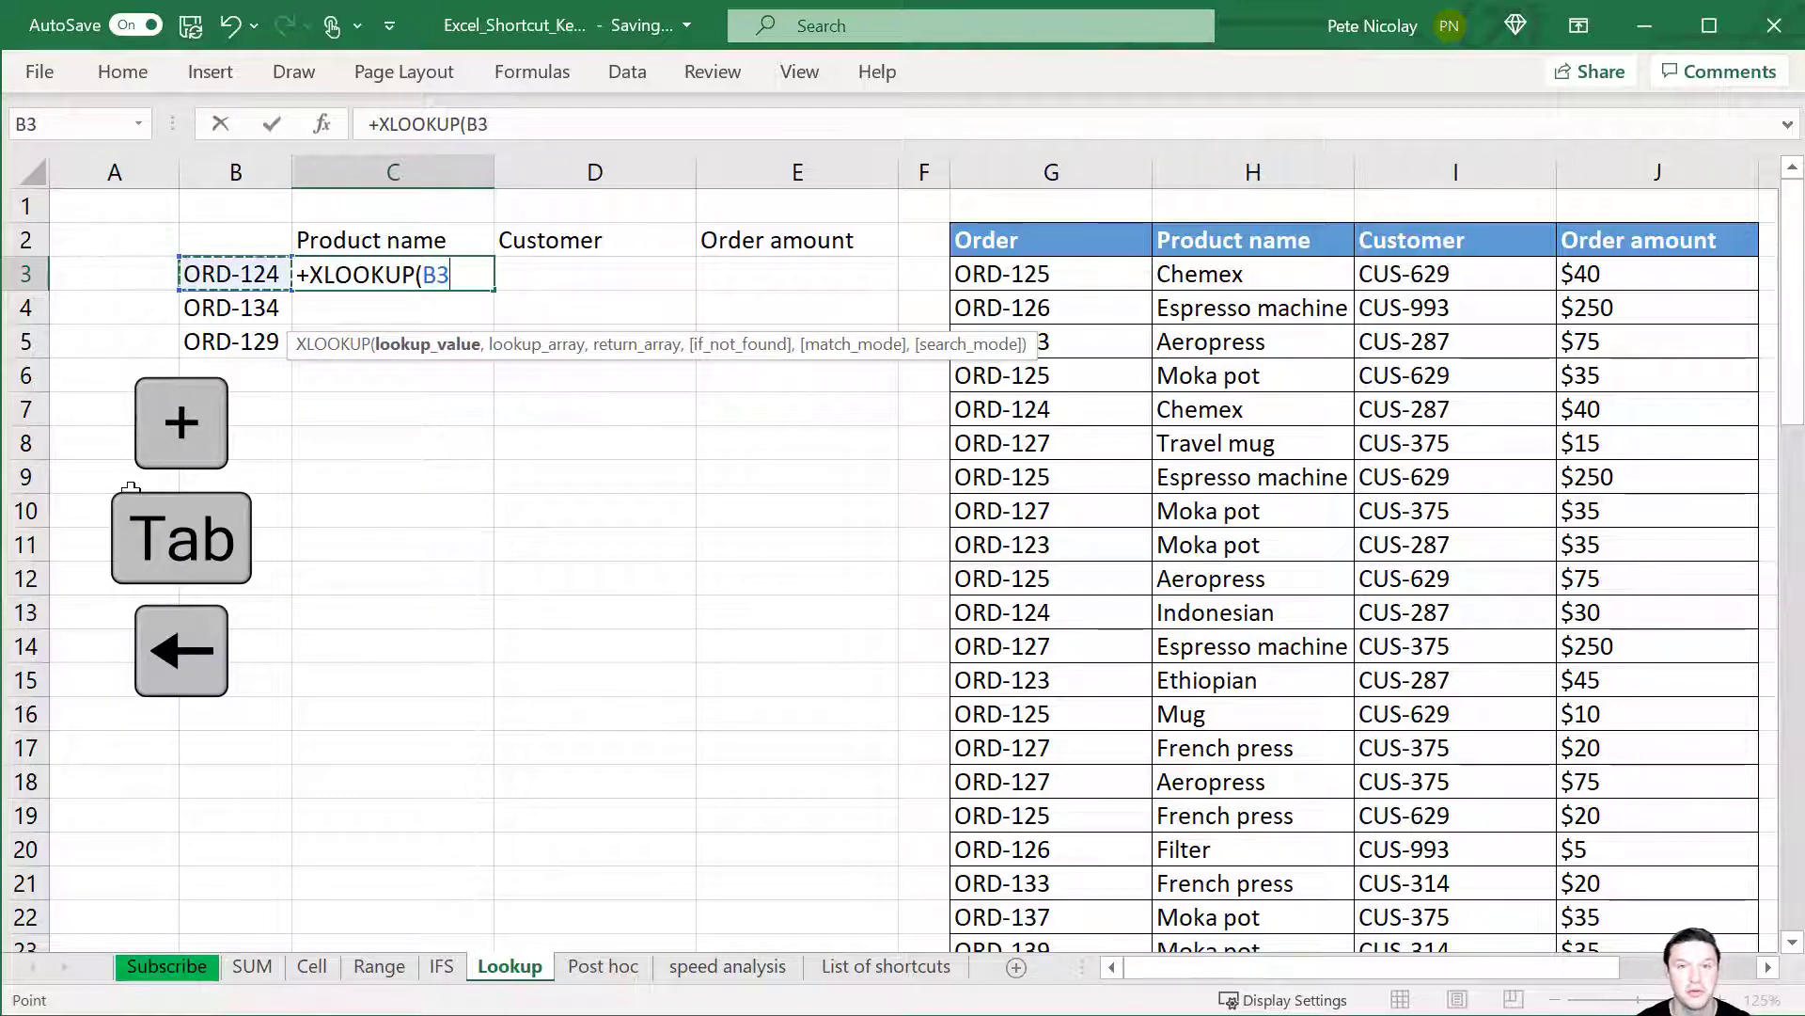
{"action": "key", "text": "F4"}
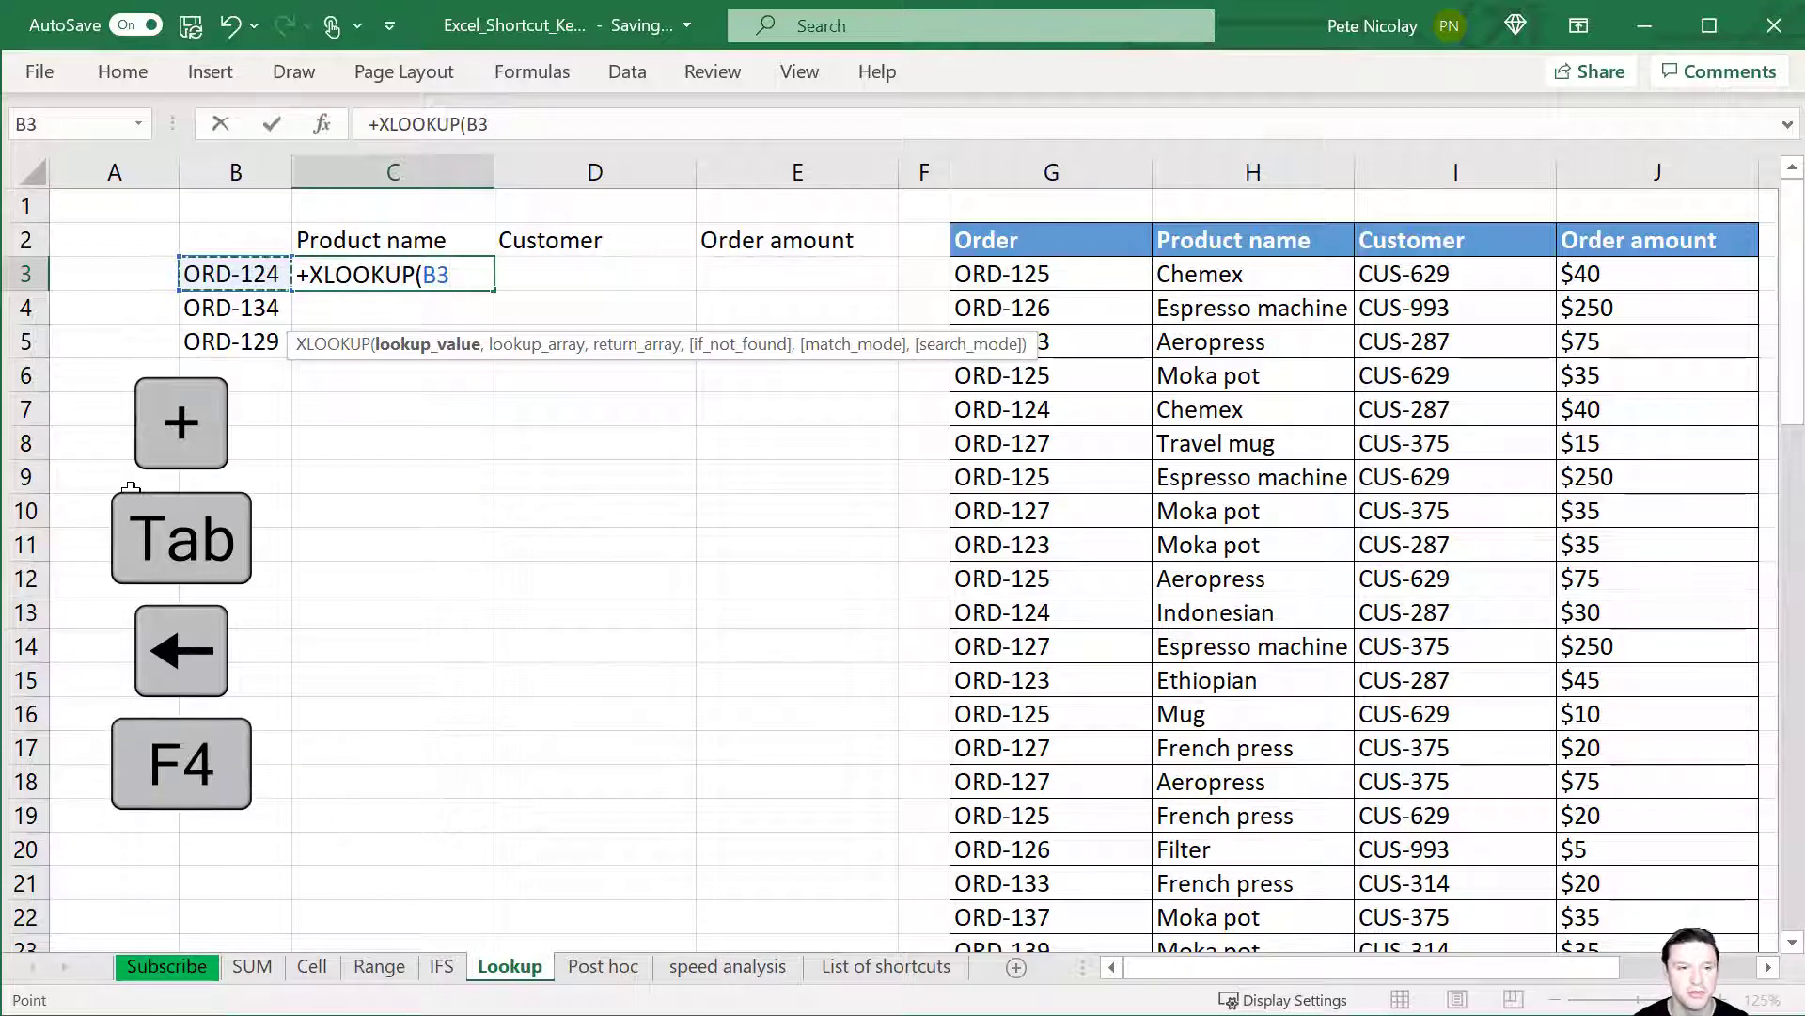
{"action": "key", "text": "F4"}
{"action": "key", "text": "F4"}
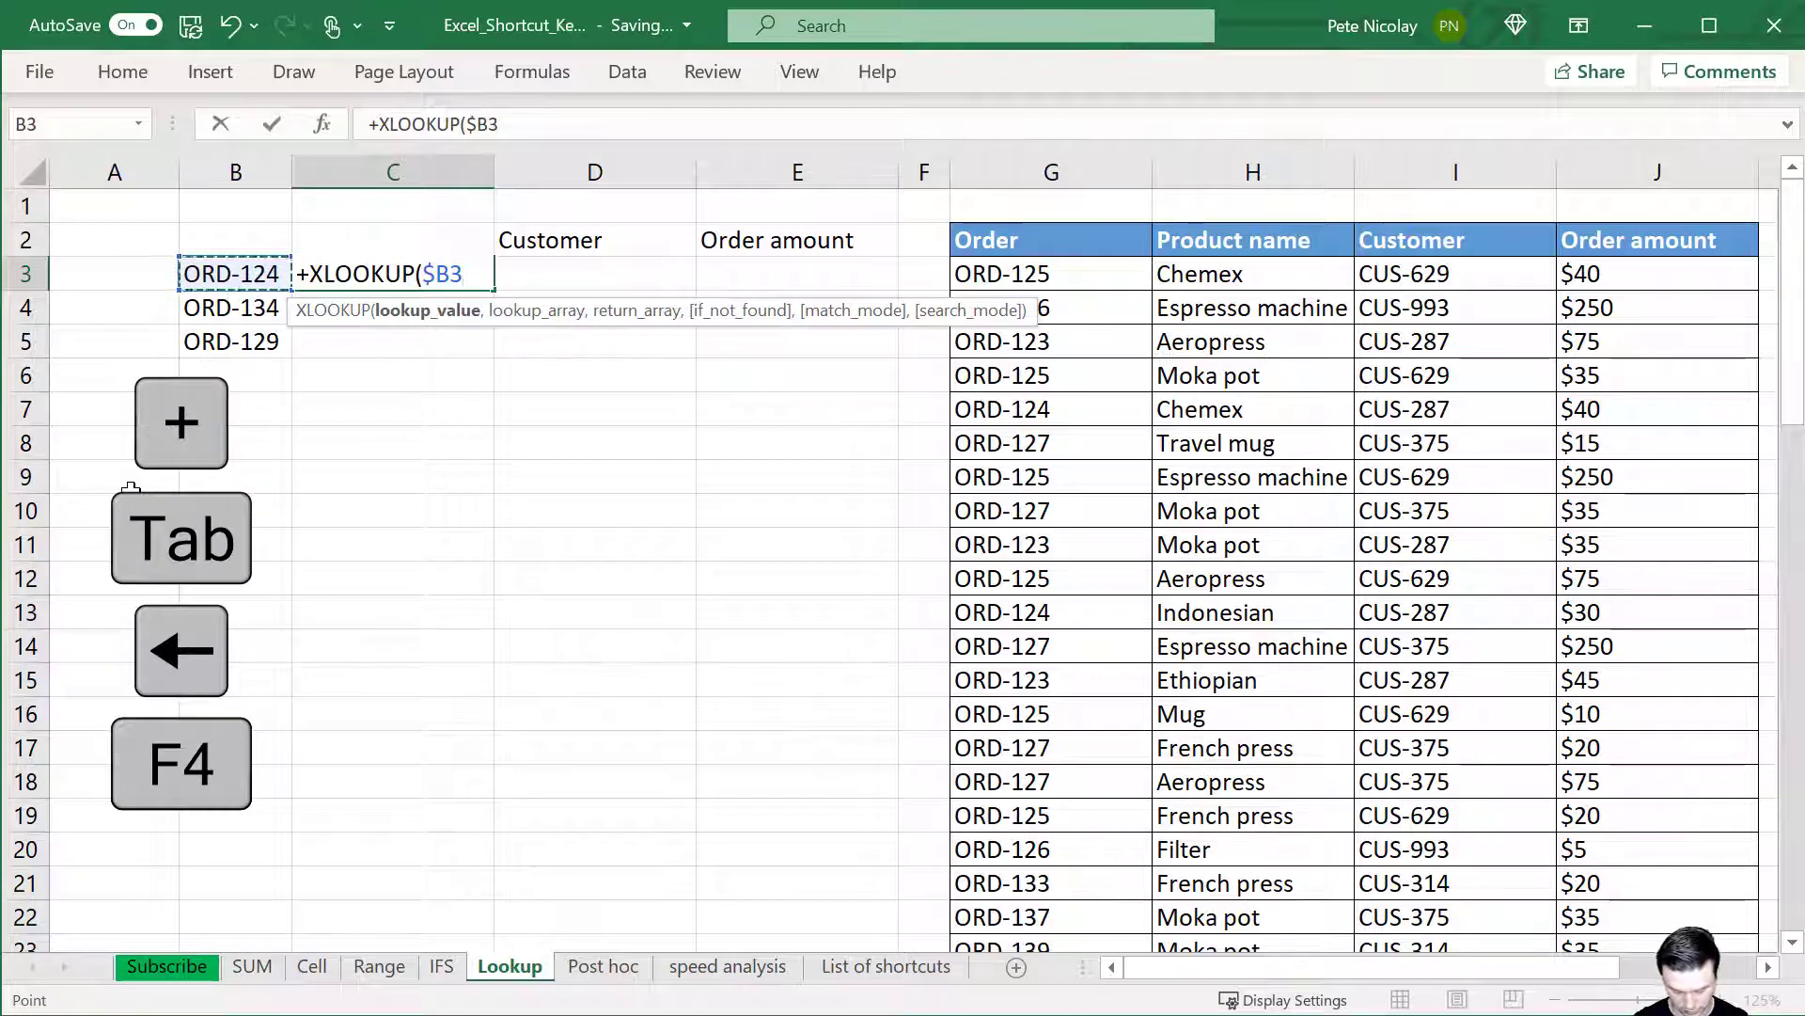
{"action": "type", "text": ","}
{"action": "key", "text": "ctrl+Right"}
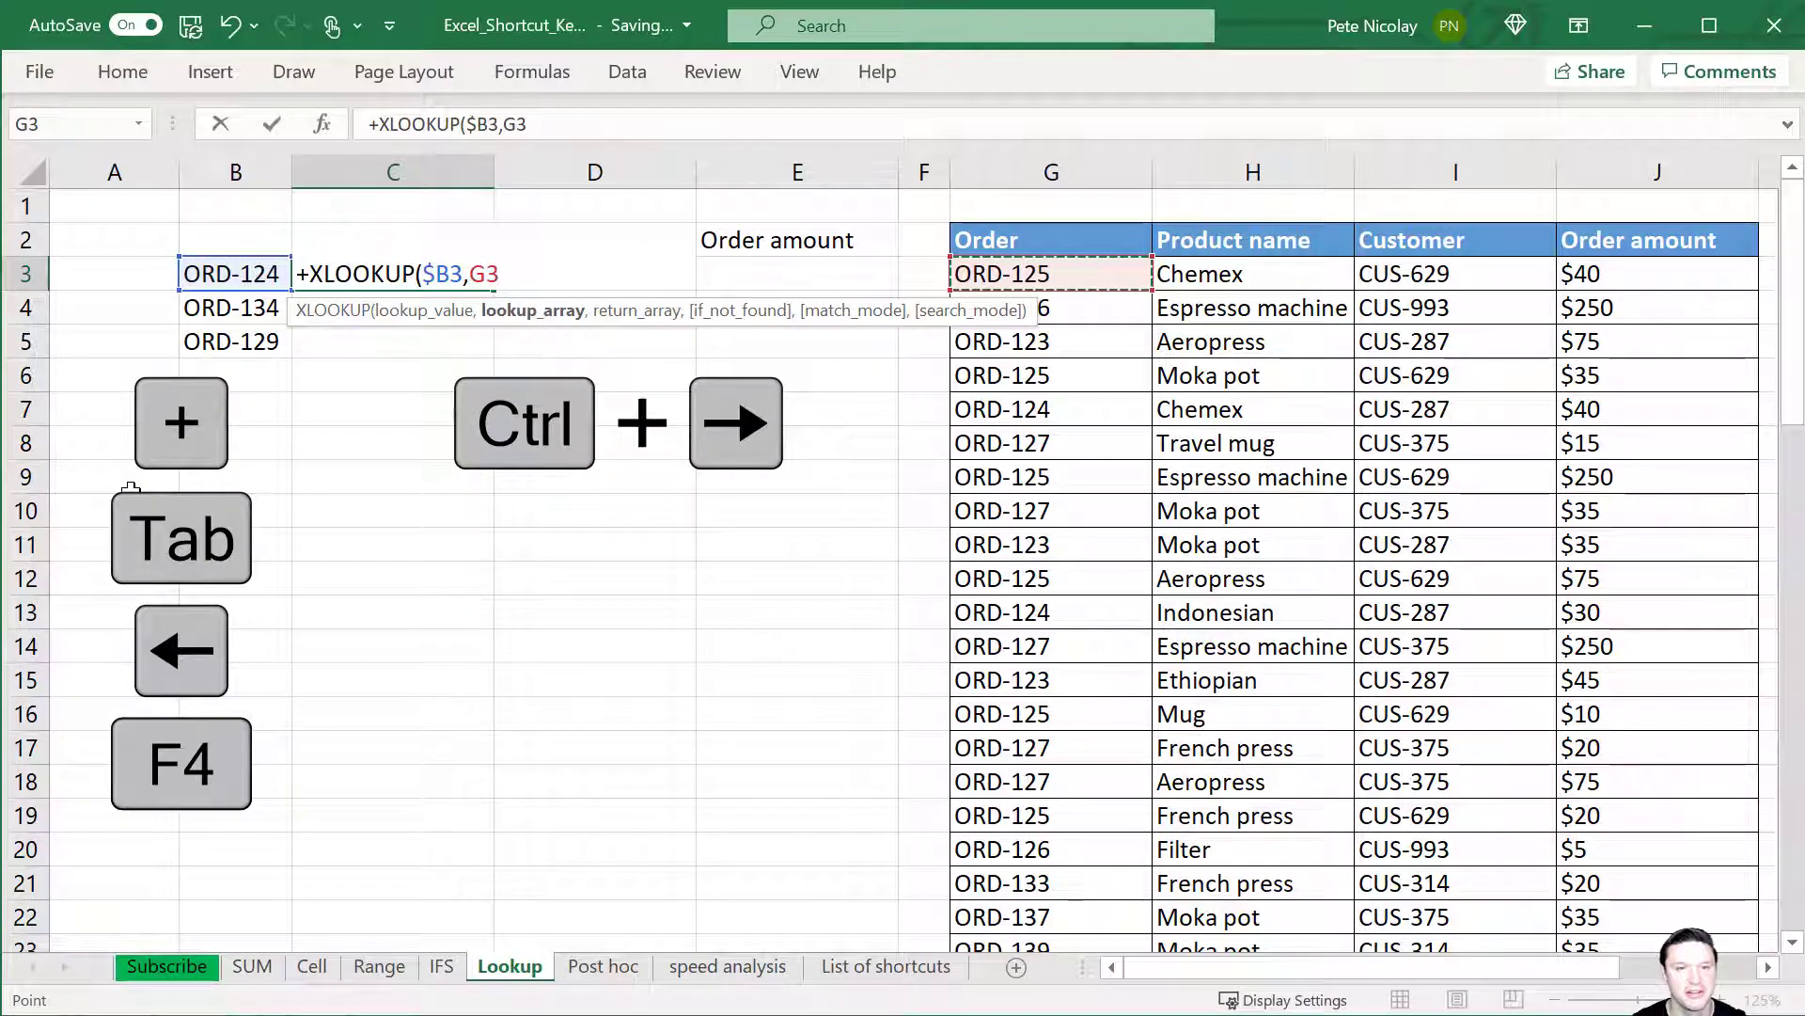
{"action": "key", "text": "Up"}
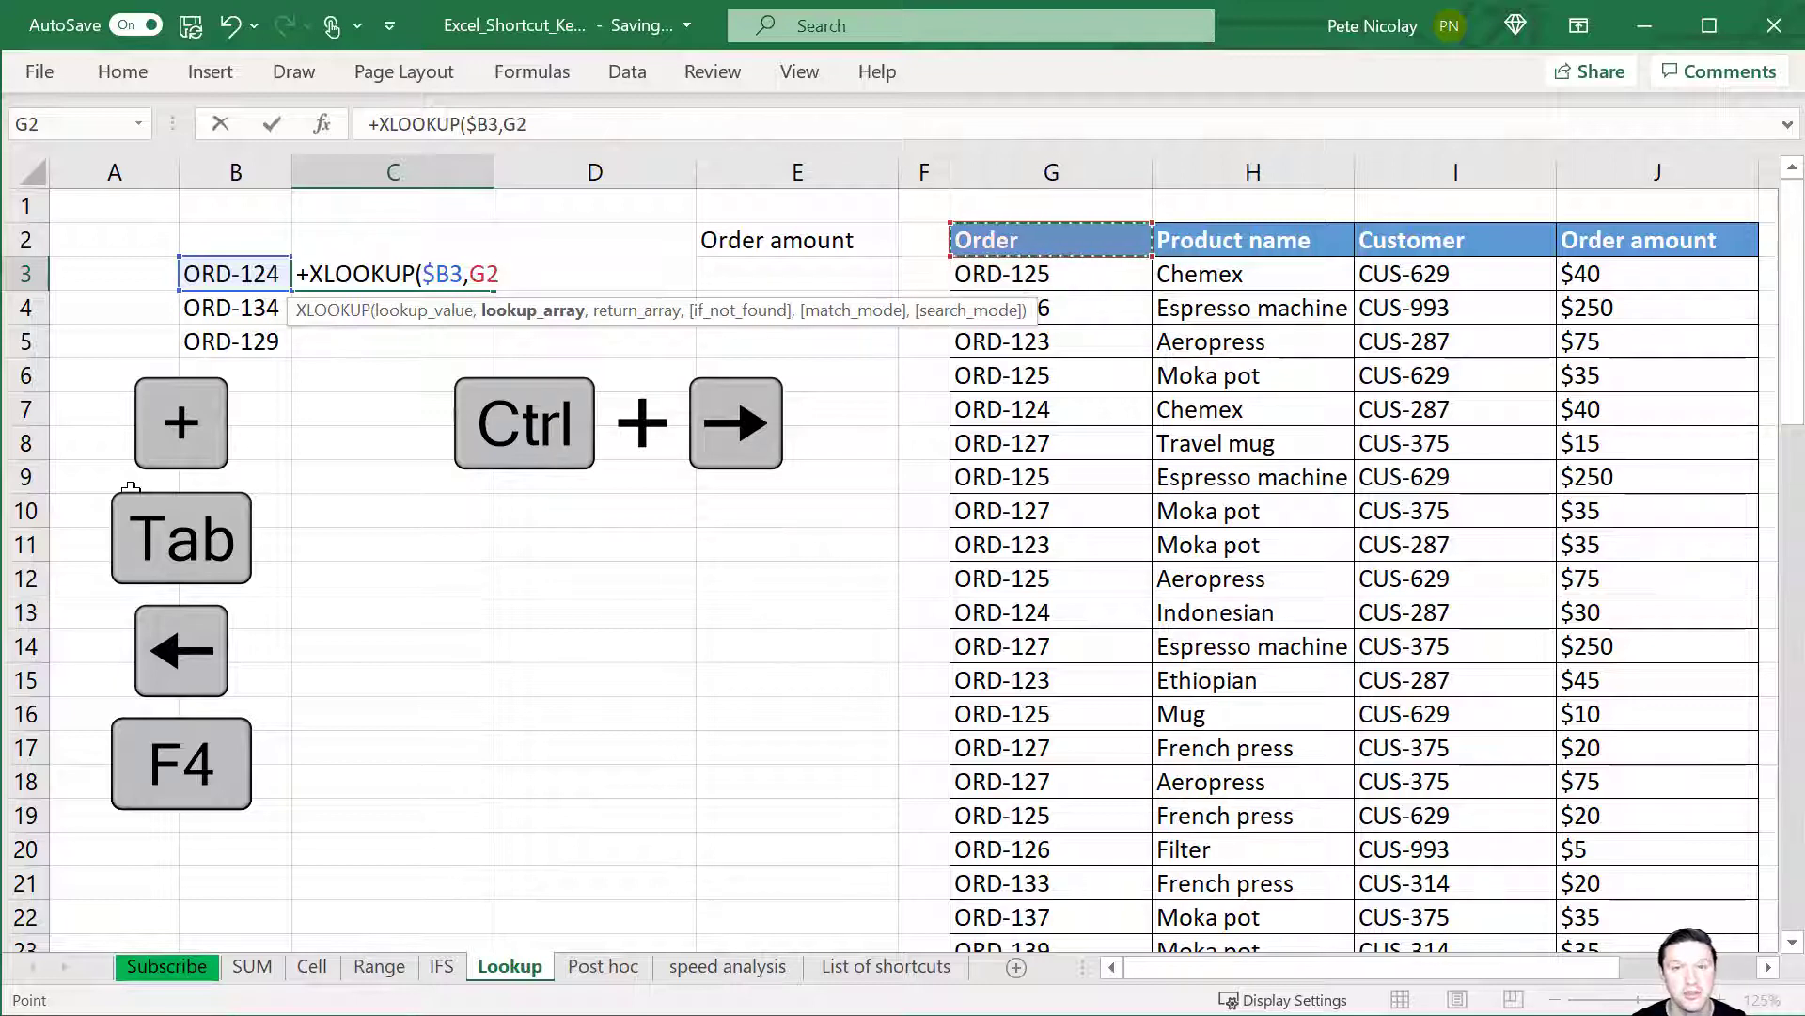
{"action": "key", "text": "ctrl+shift+Down"}
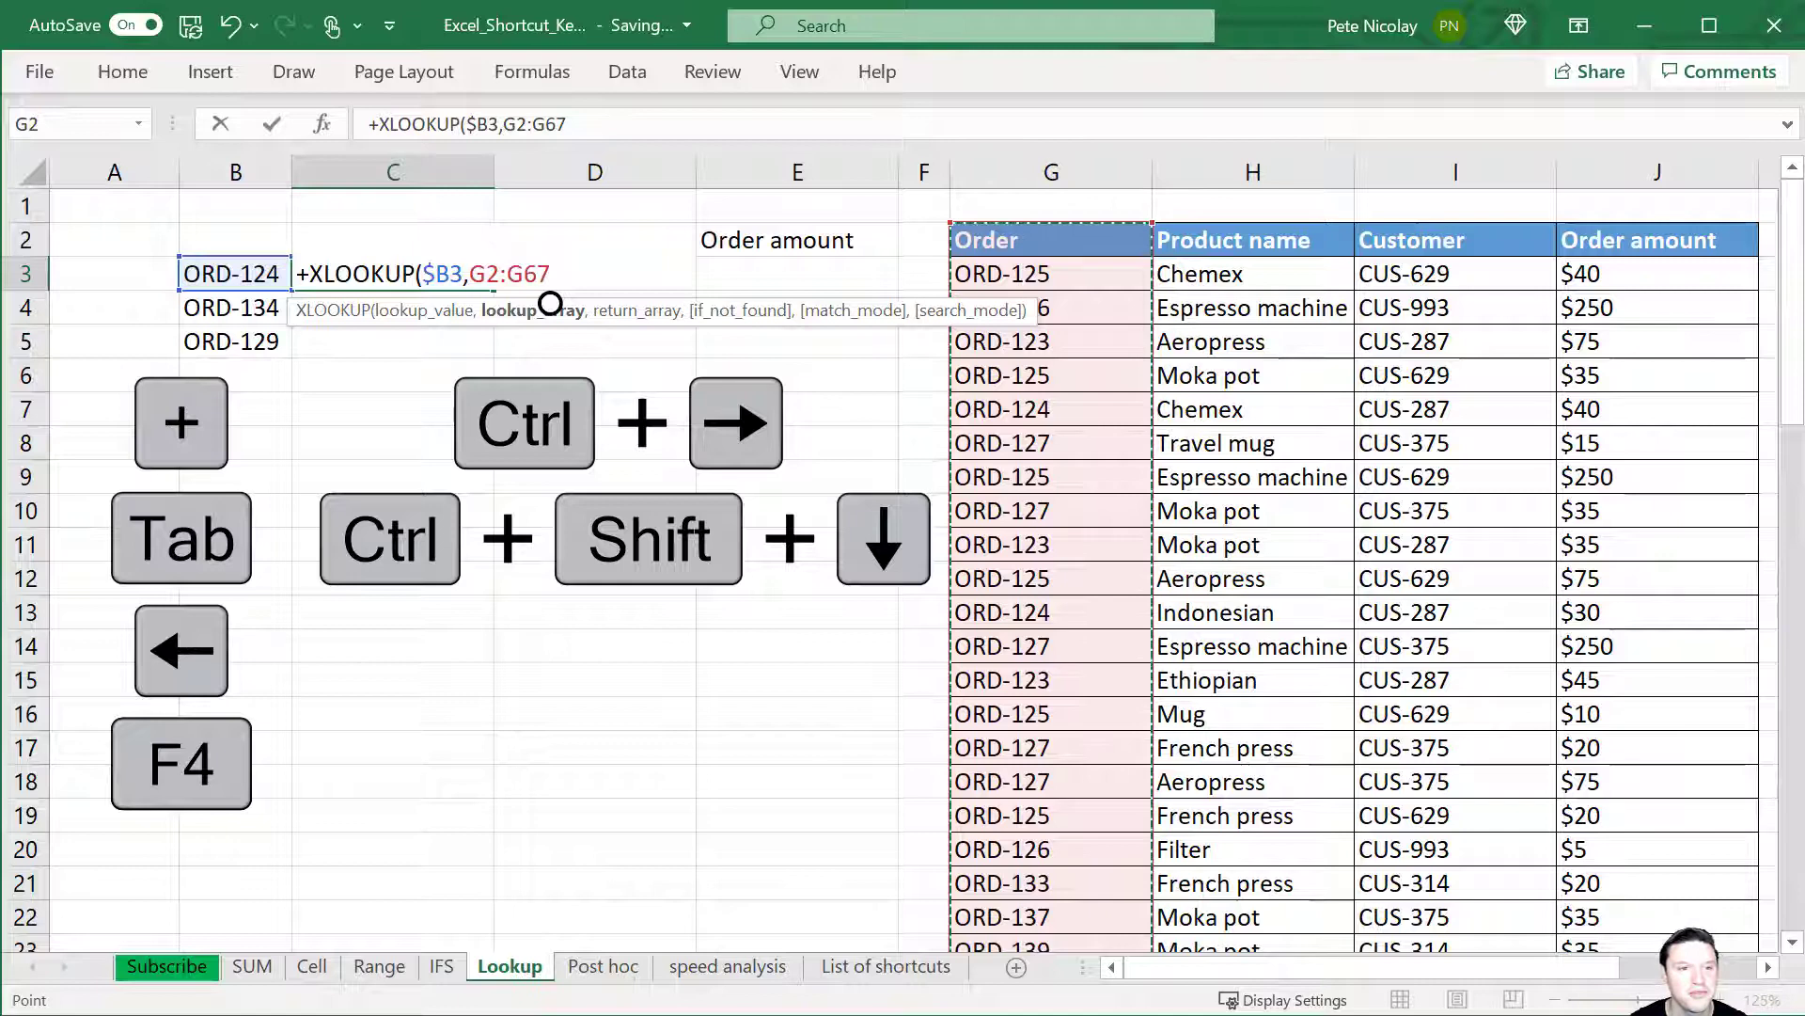
{"action": "key", "text": "F4"}
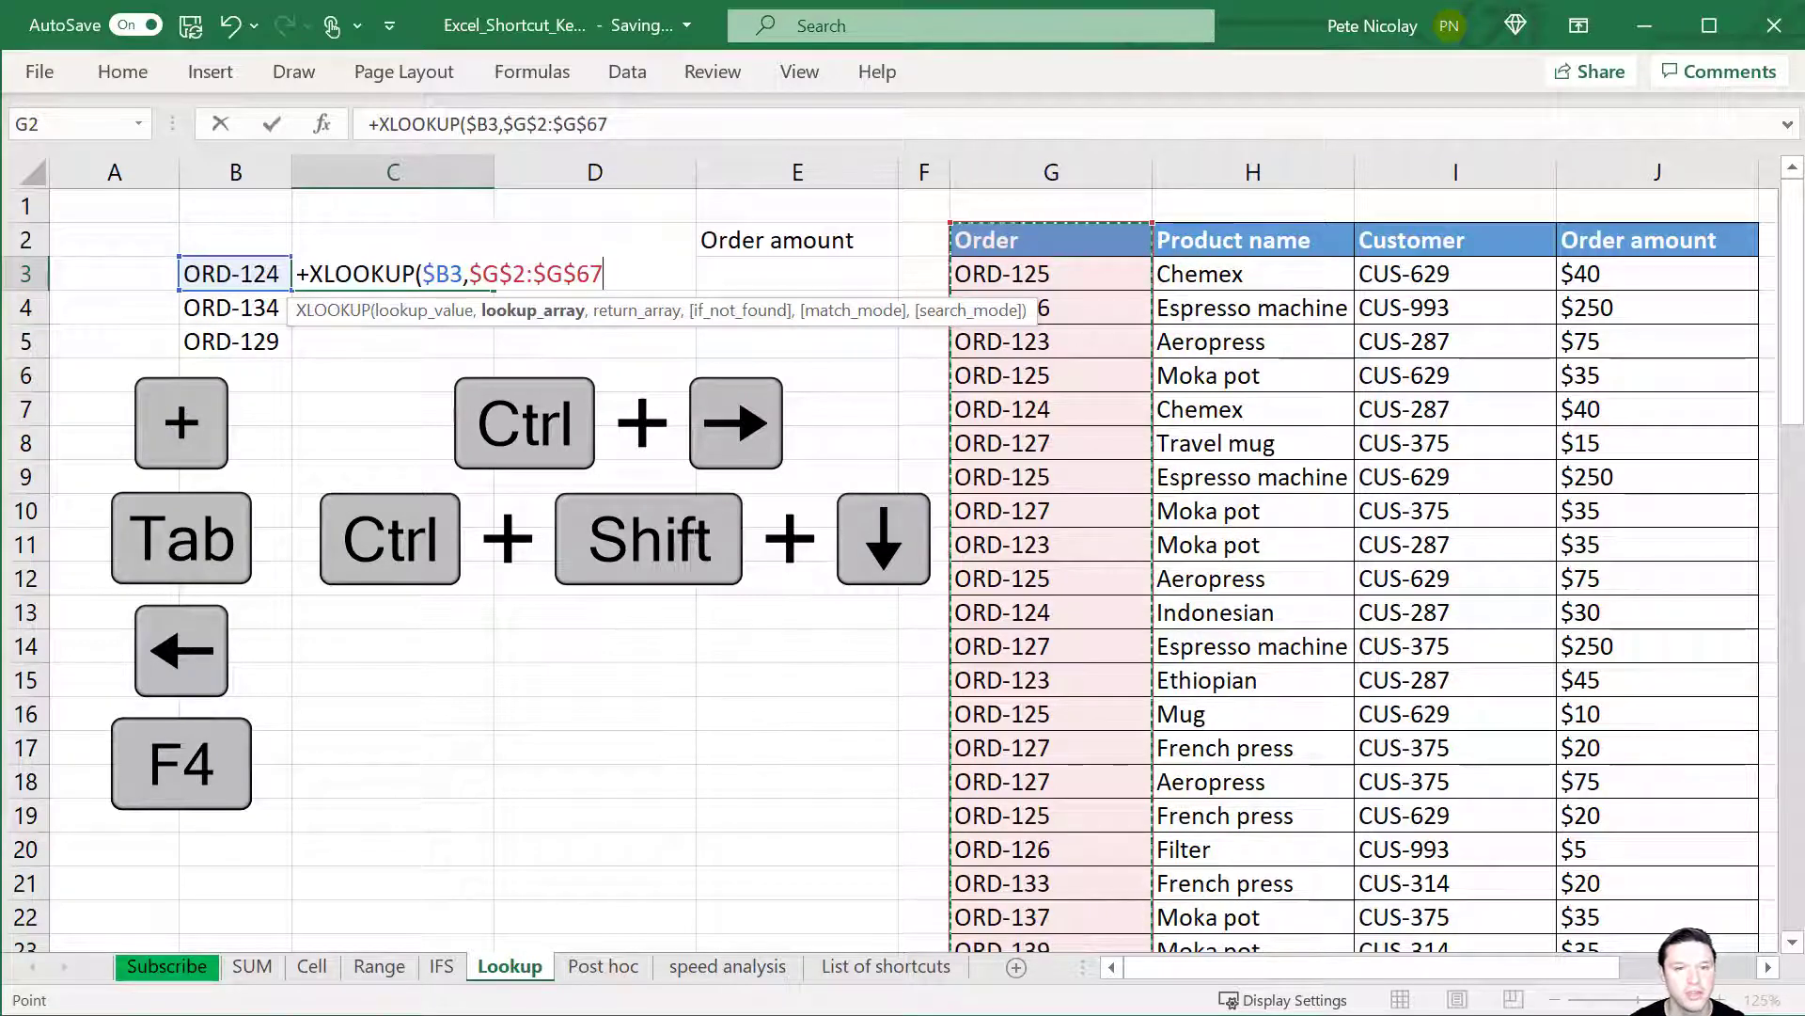
Add return range H$2:H$67 and the arguments "NA",0,1 to the XLOOKUP.
{"action": "type", "text": ","}
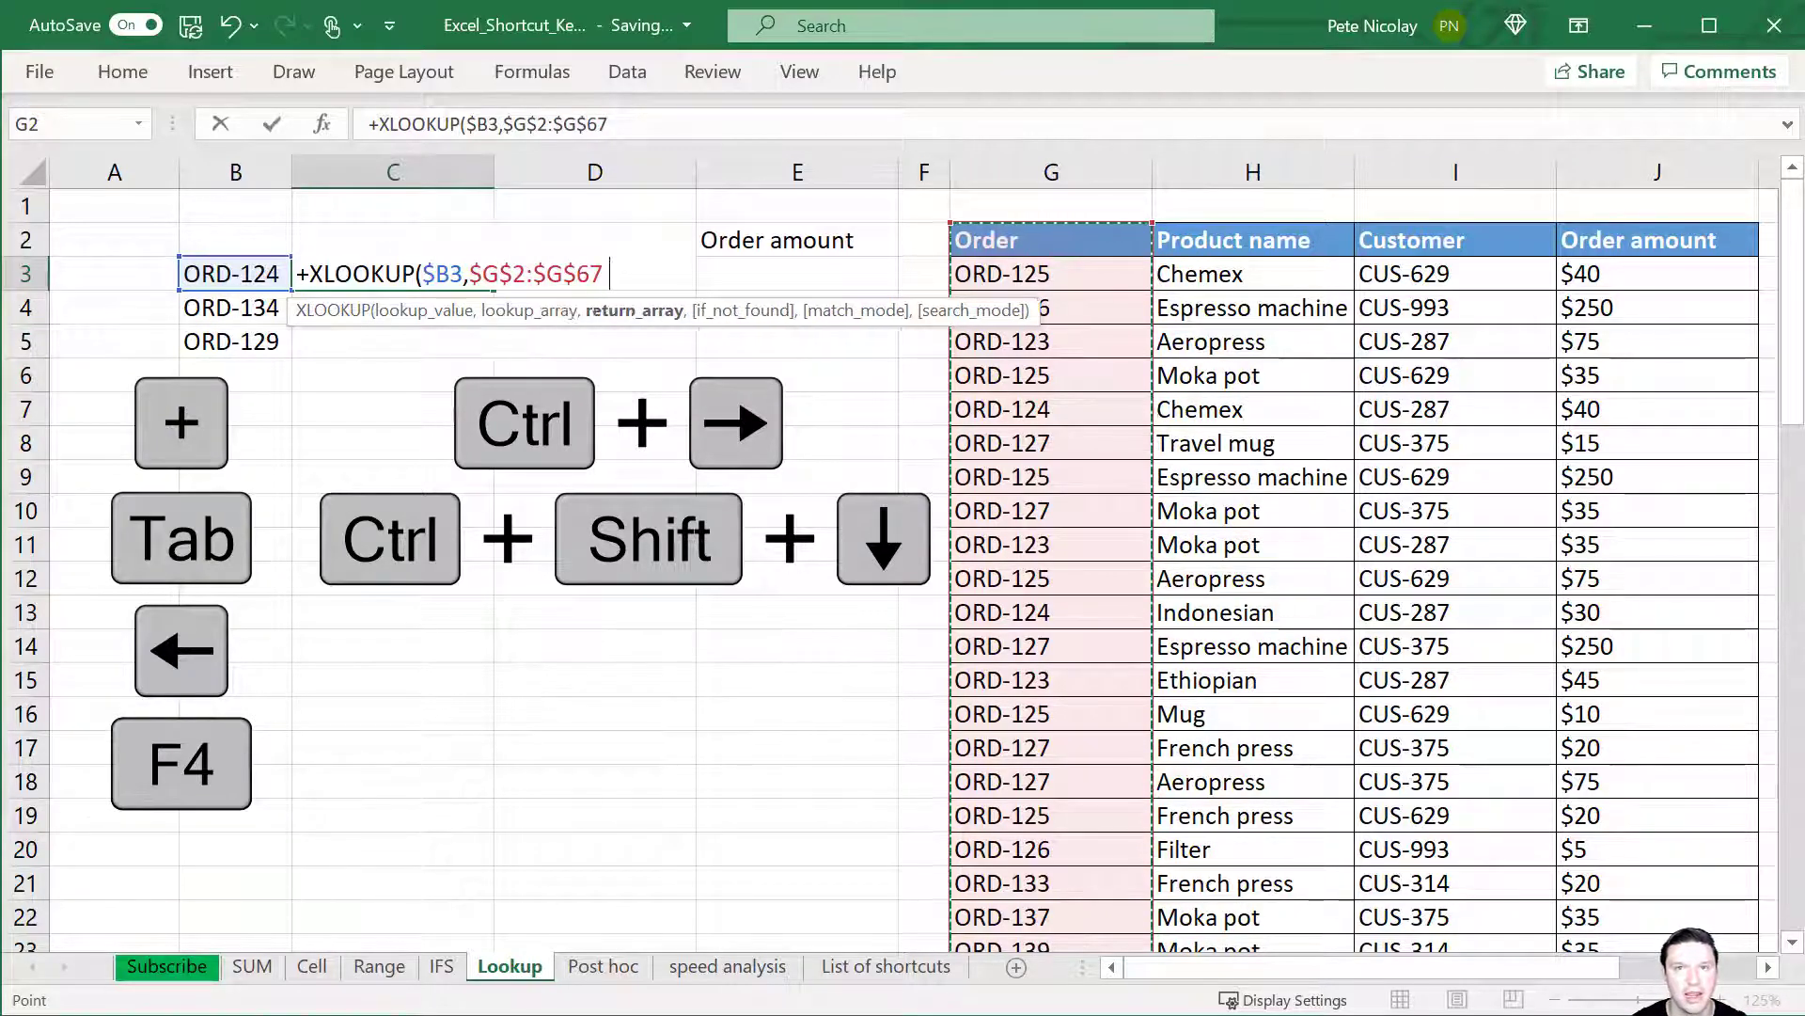
{"action": "key", "text": "Right"}
{"action": "key", "text": "Right"}
{"action": "key", "text": "Right"}
{"action": "key", "text": "Right"}
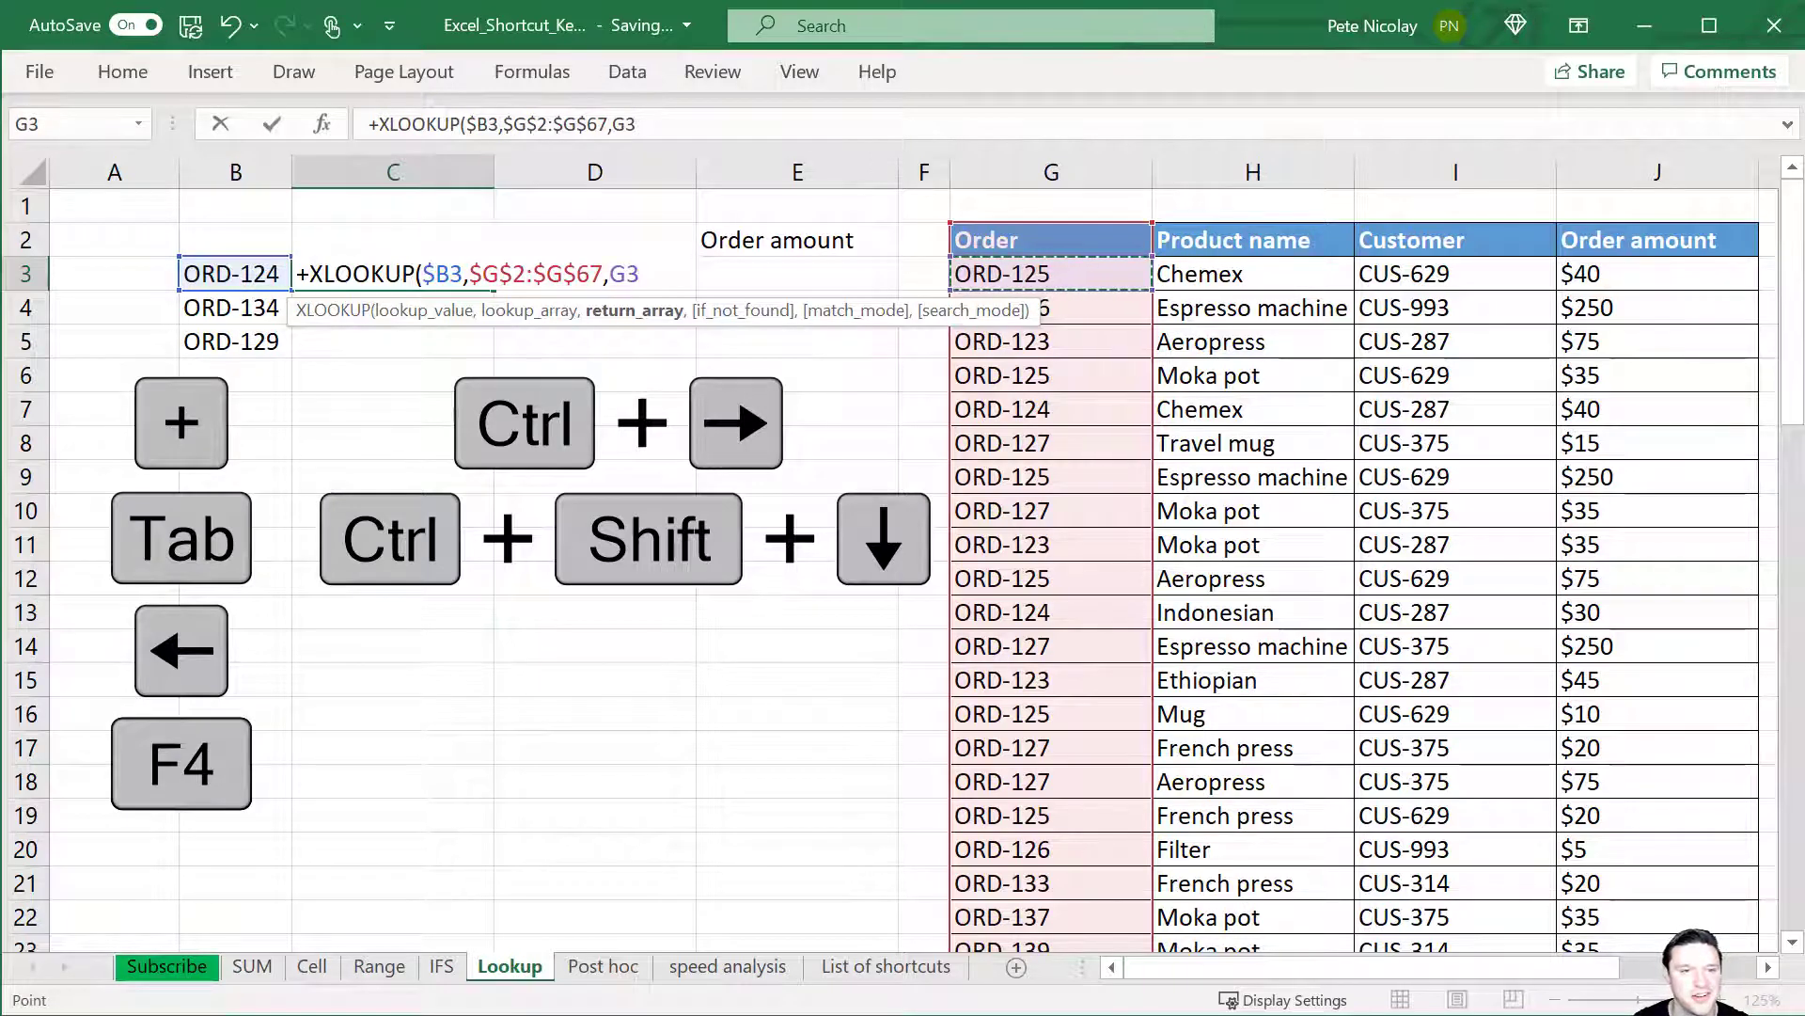
{"action": "key", "text": "Right"}
{"action": "key", "text": "Up"}
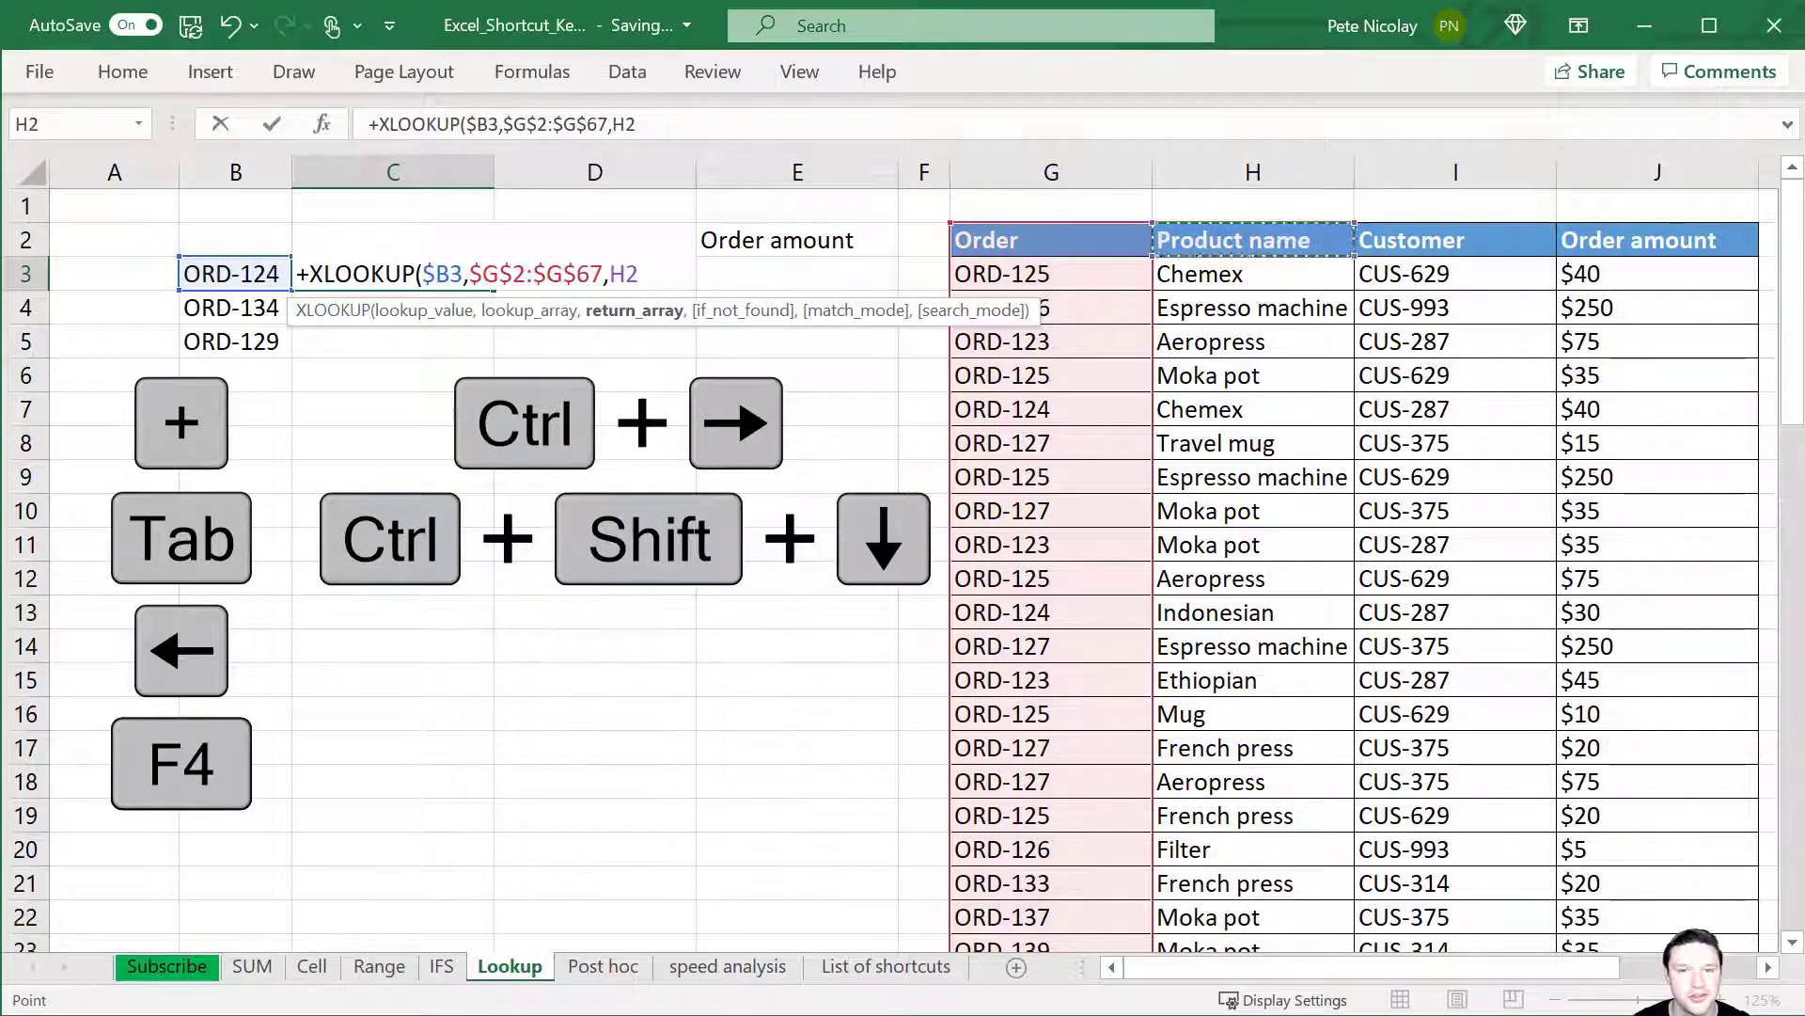
{"action": "key", "text": "ctrl+shift+Down"}
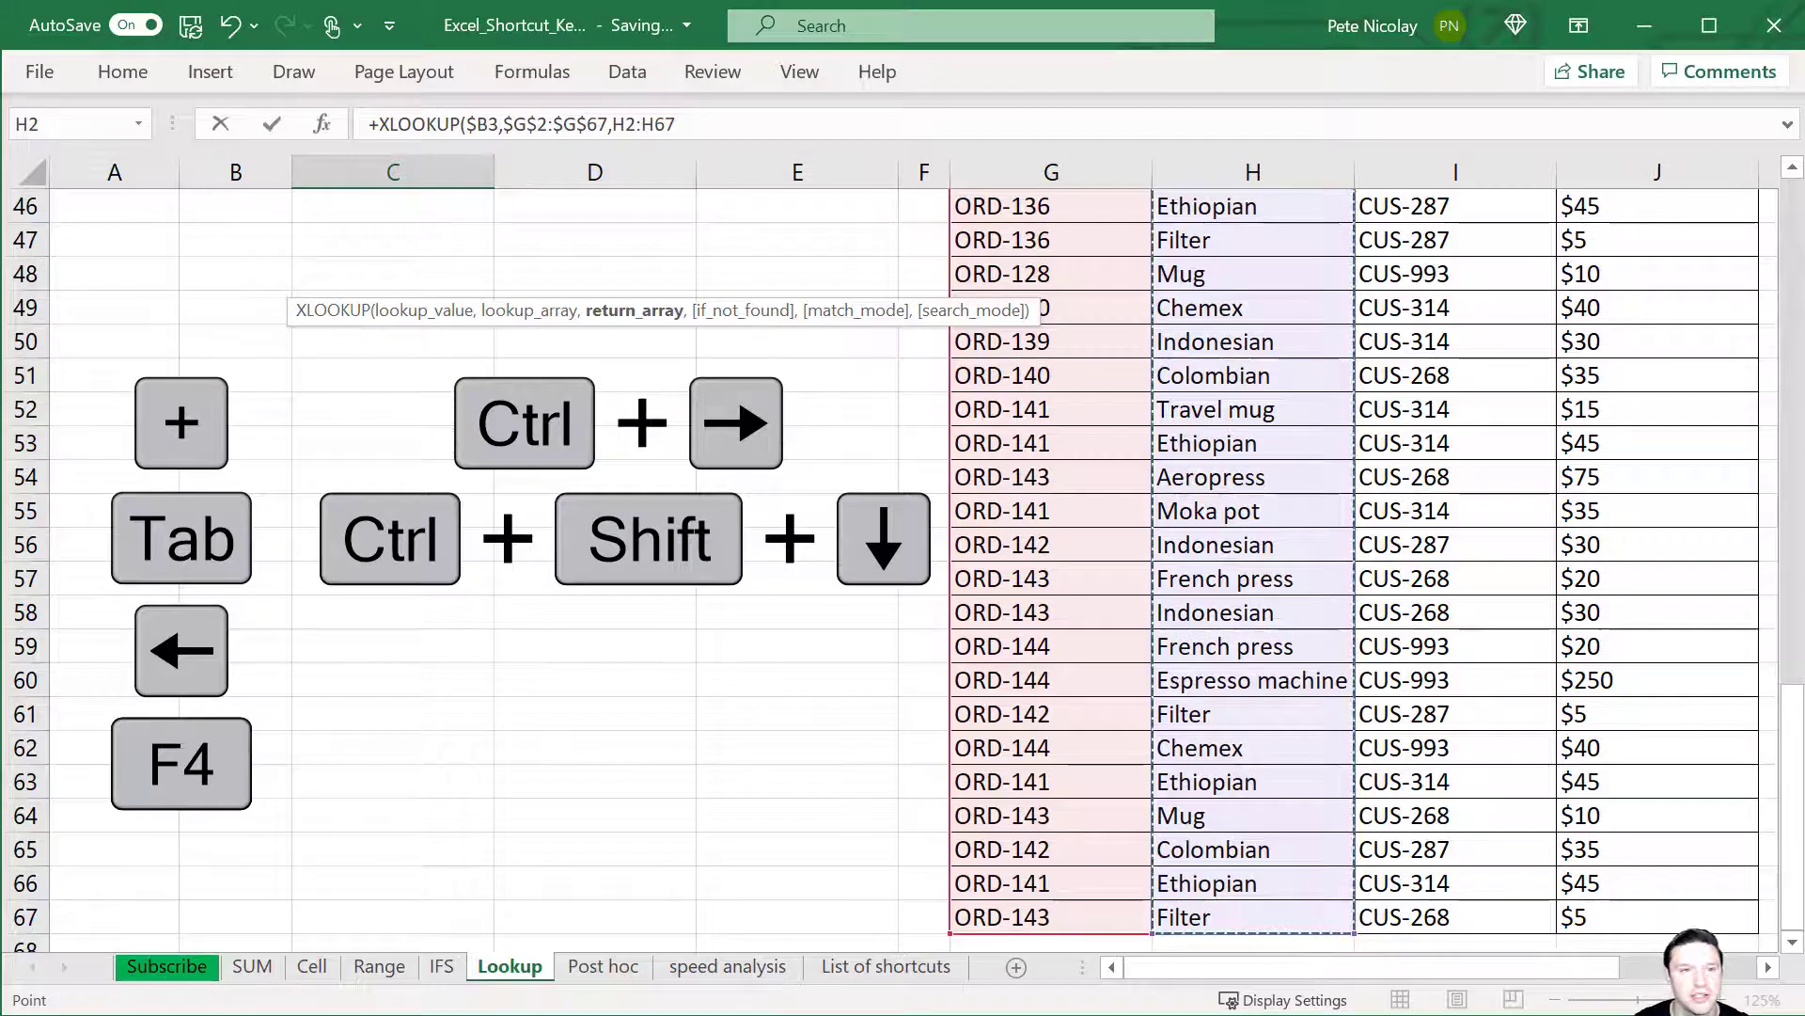
{"action": "scroll", "coordinate": [688, 303], "scroll_direction": "up", "scroll_amount": 15}
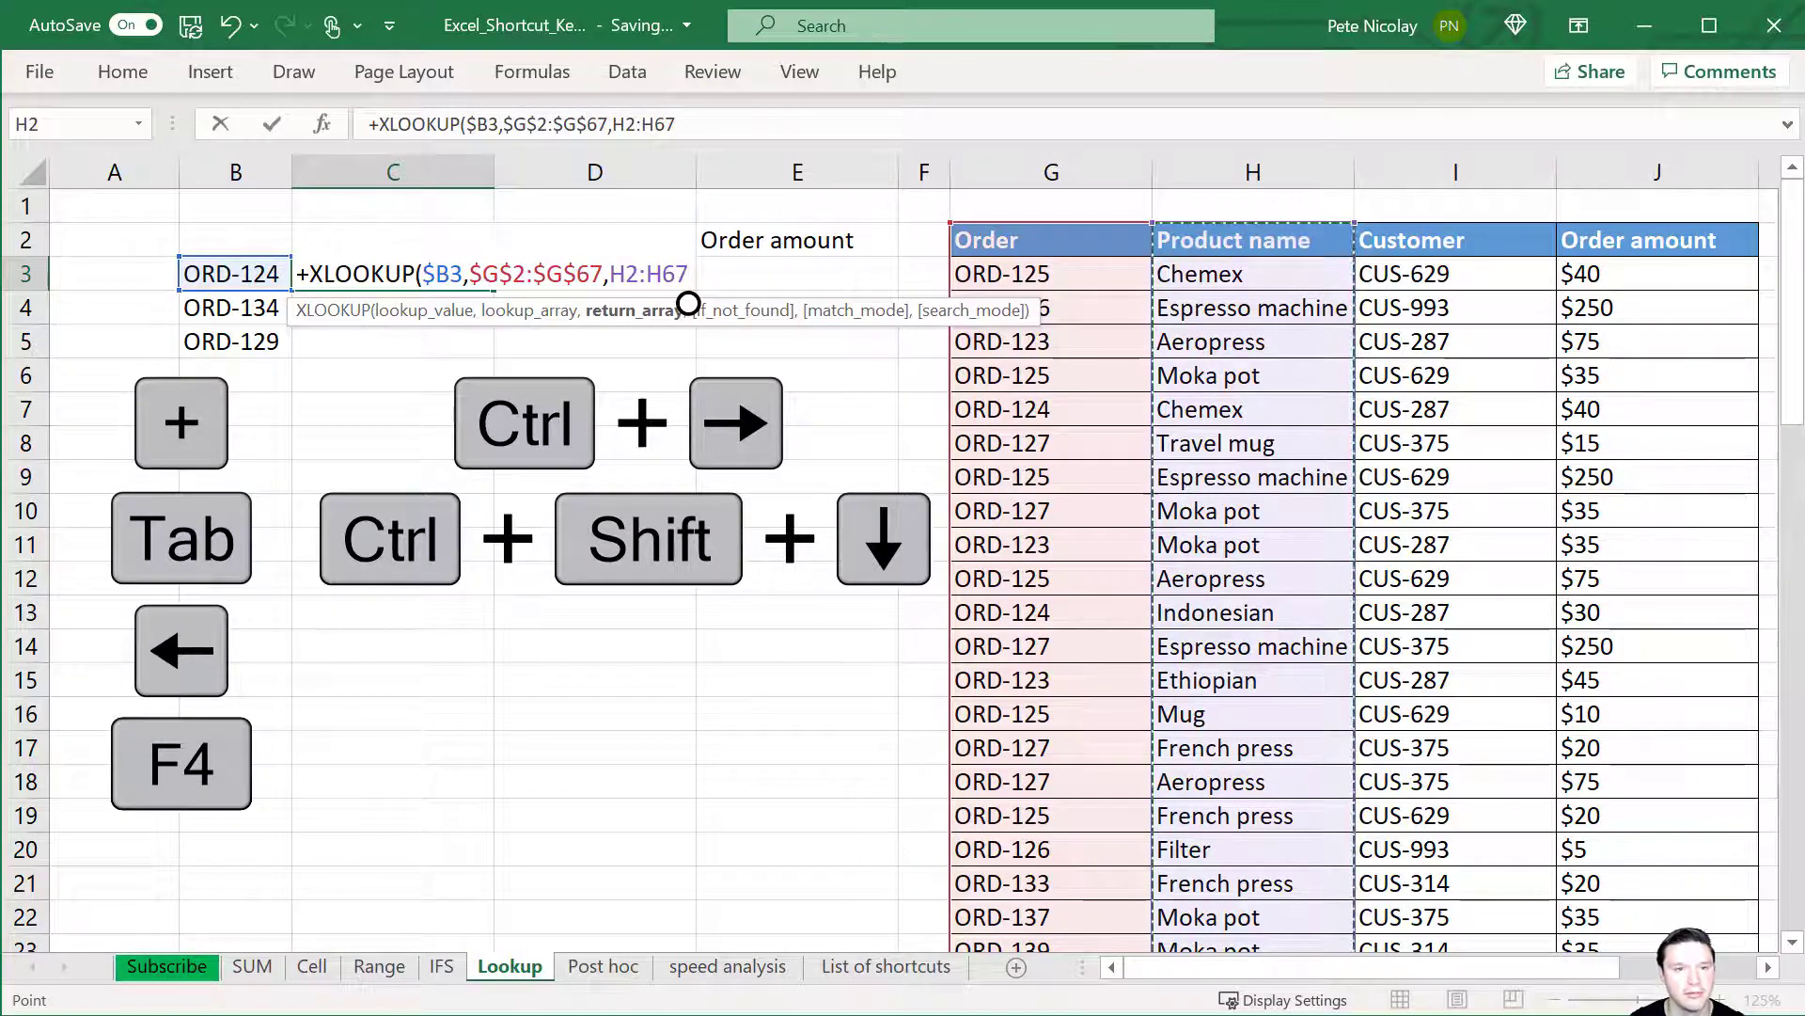
{"action": "key", "text": "F4"}
{"action": "key", "text": "F4"}
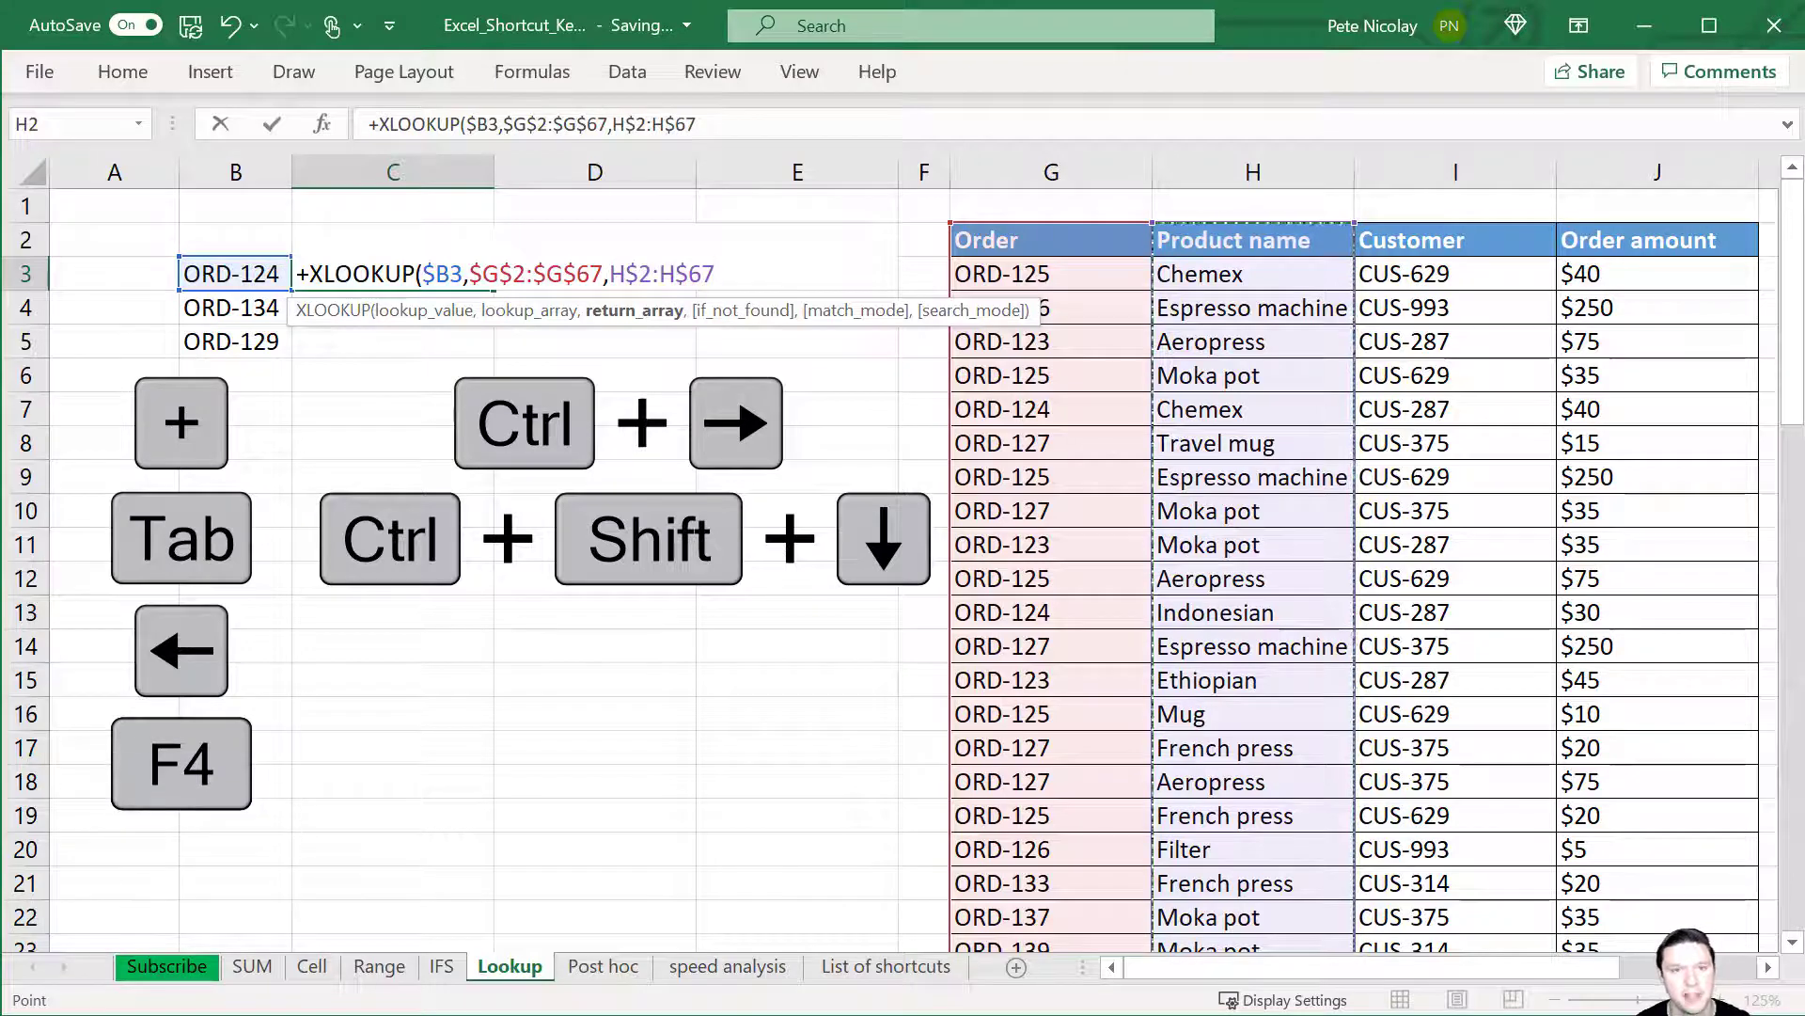
{"action": "type", "text": ",\""}
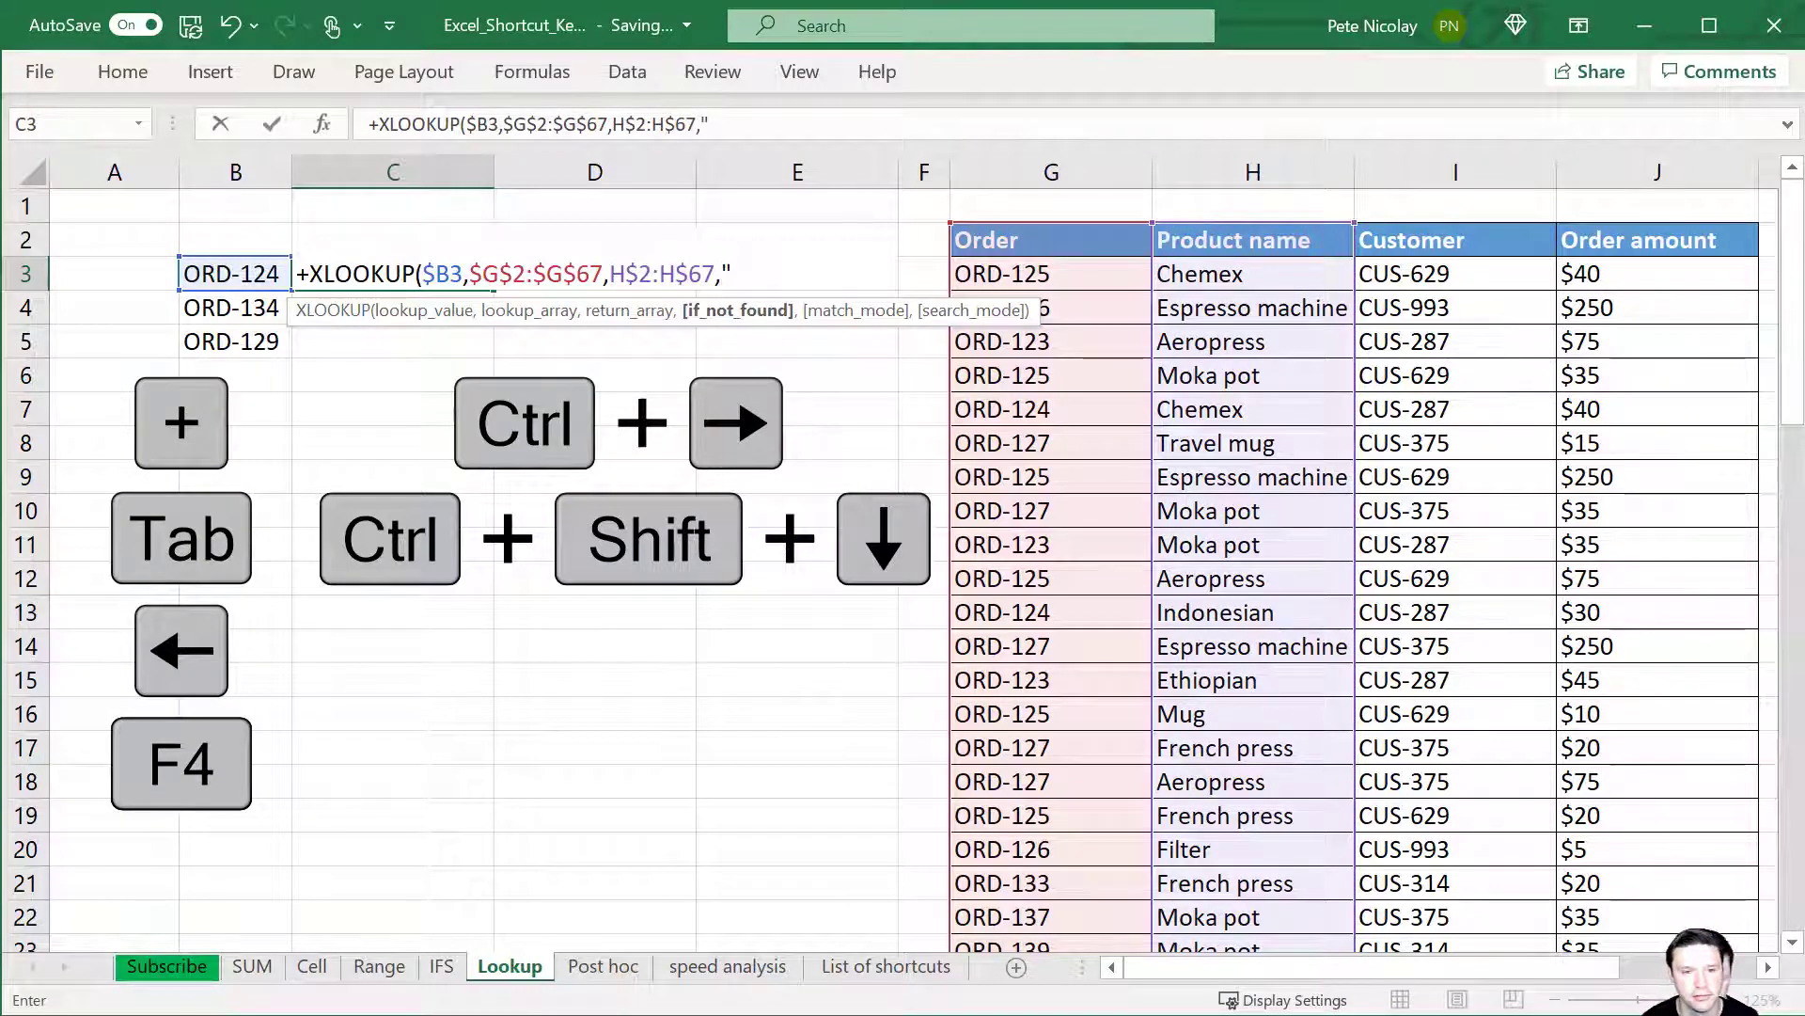
{"action": "type", "text": "NA\",0,1)"}
Commit the XLOOKUP and fill it right across C3:E3 for Customer and Order amount.
{"action": "key", "text": "Return"}
{"action": "key", "text": "Up"}
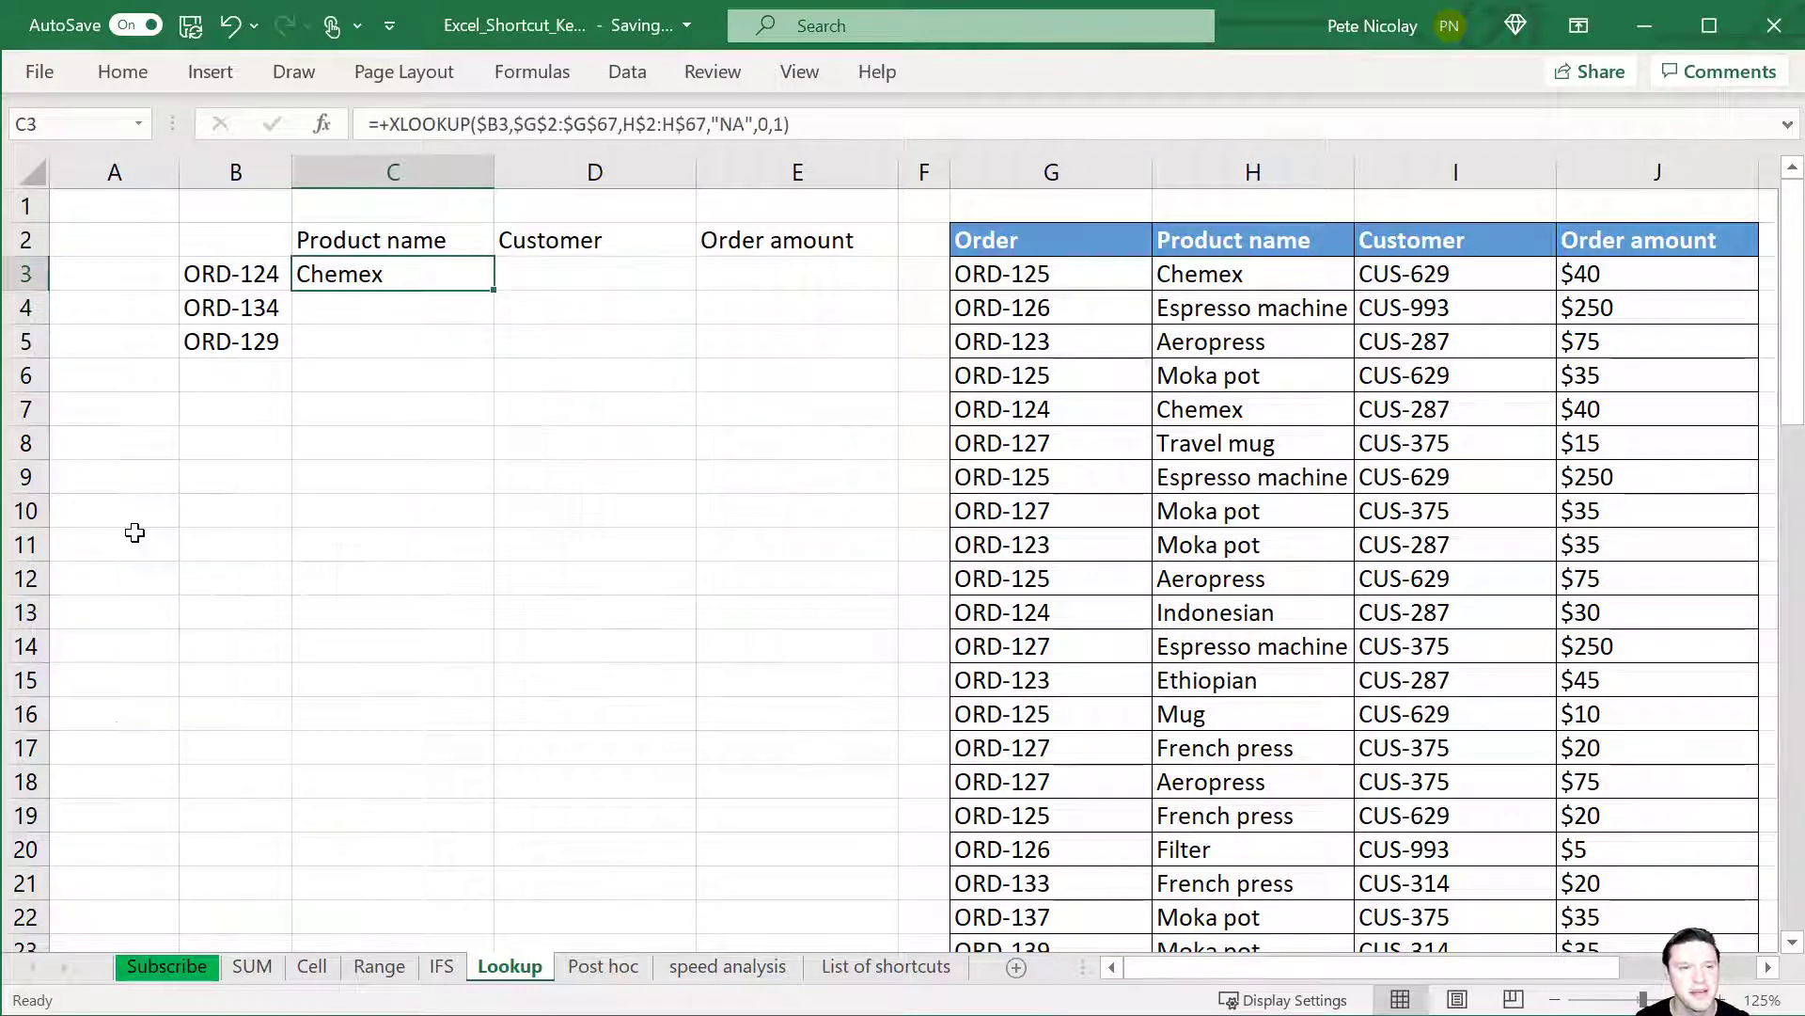
{"action": "key", "text": "shift+Right"}
{"action": "key", "text": "shift+Right"}
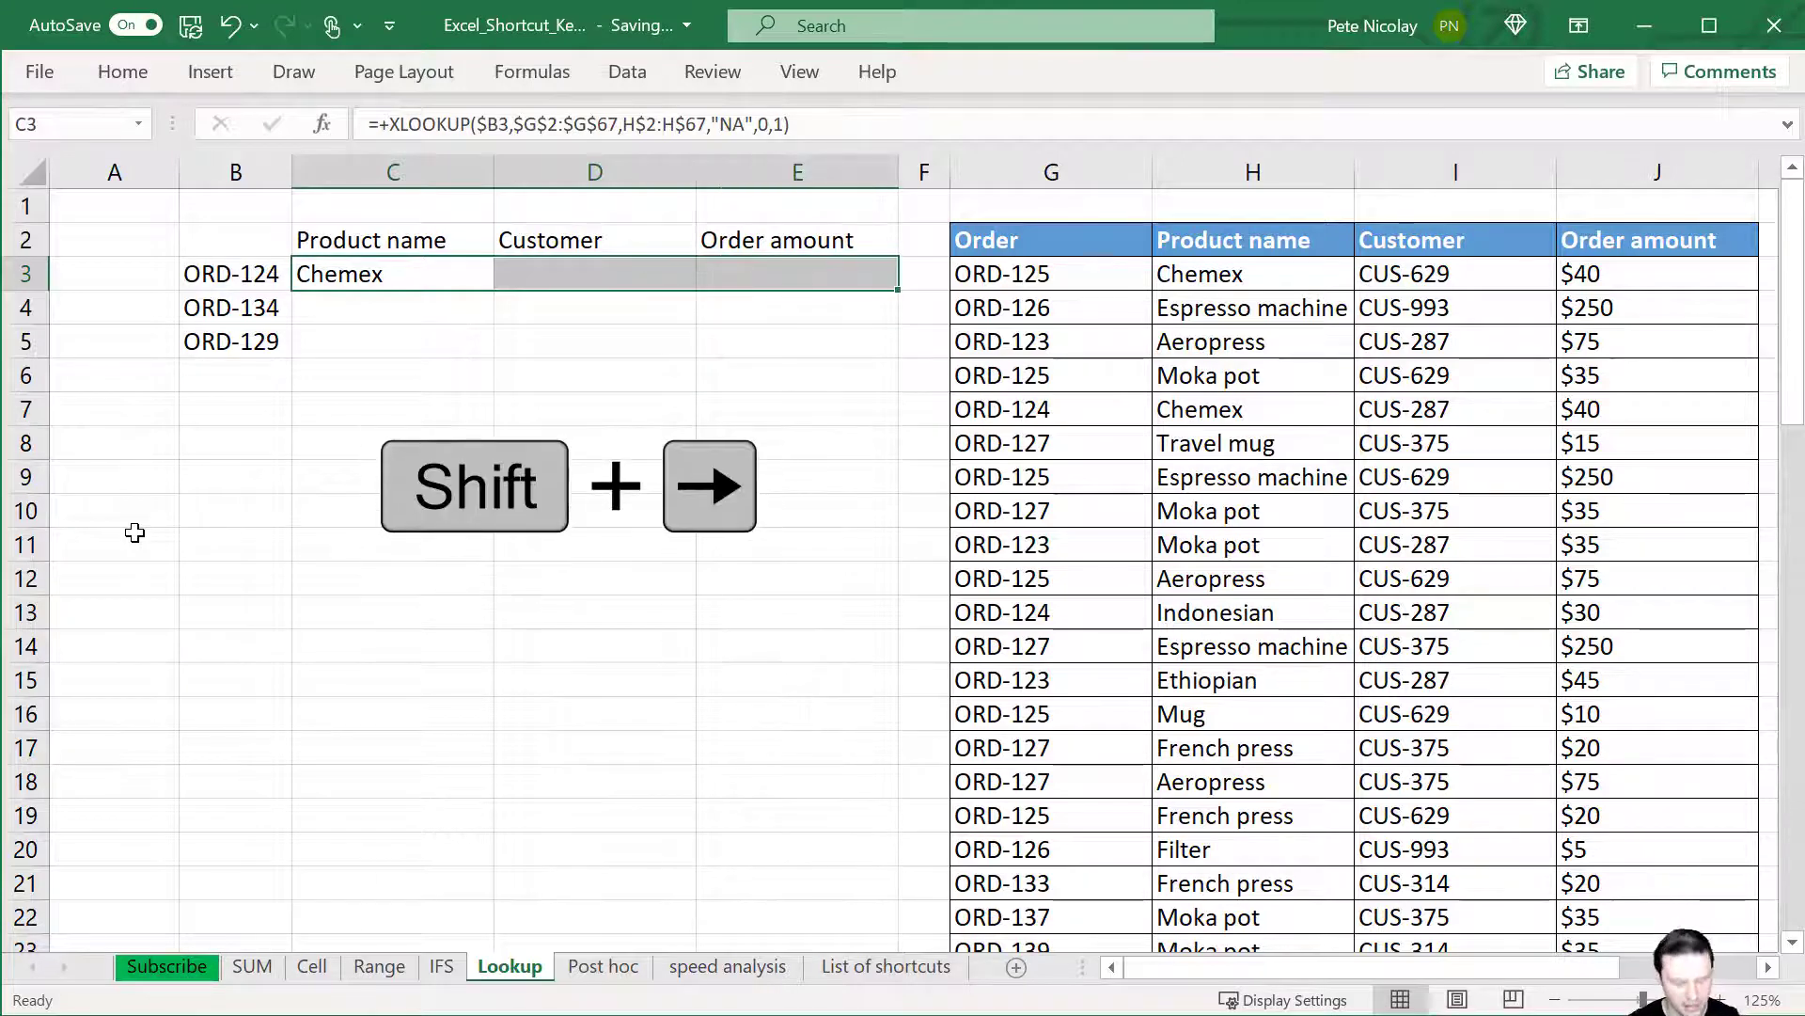
{"action": "key", "text": "ctrl+r"}
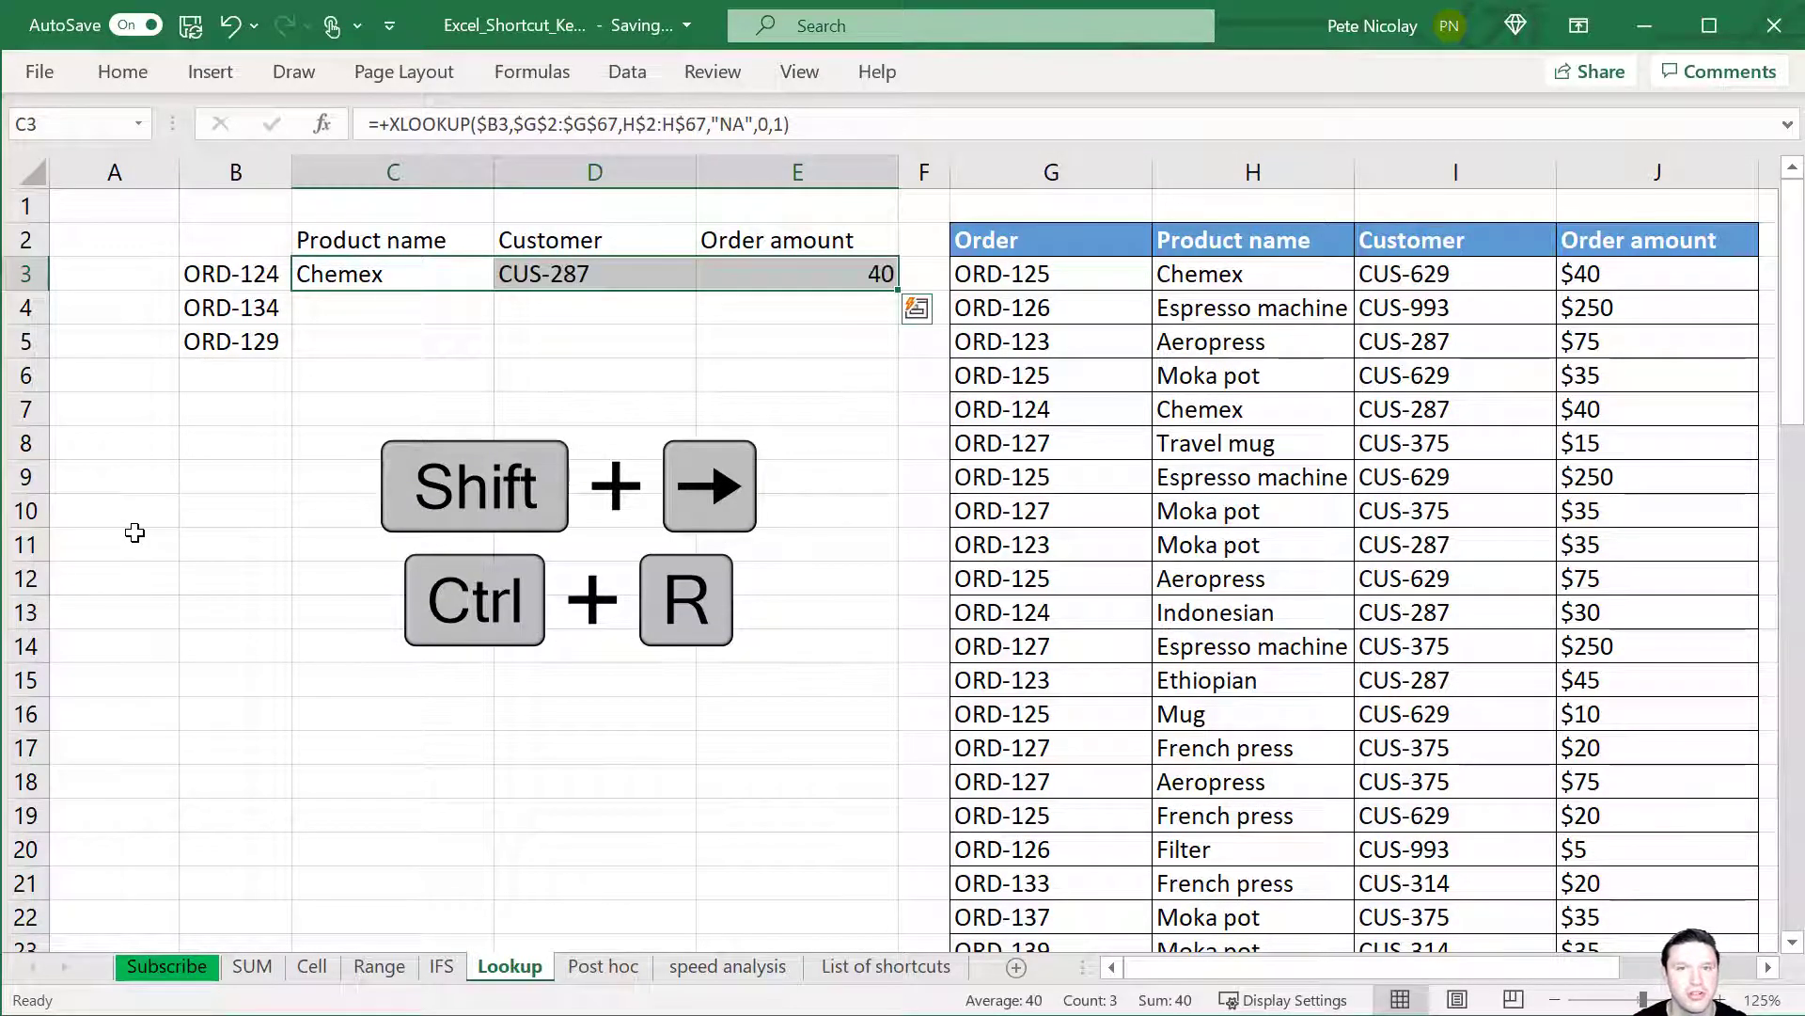
Fill the C3:E3 lookups down to rows 4 and 5, then recommit E5's formula.
{"action": "key", "text": "shift+Down"}
{"action": "key", "text": "shift+Down"}
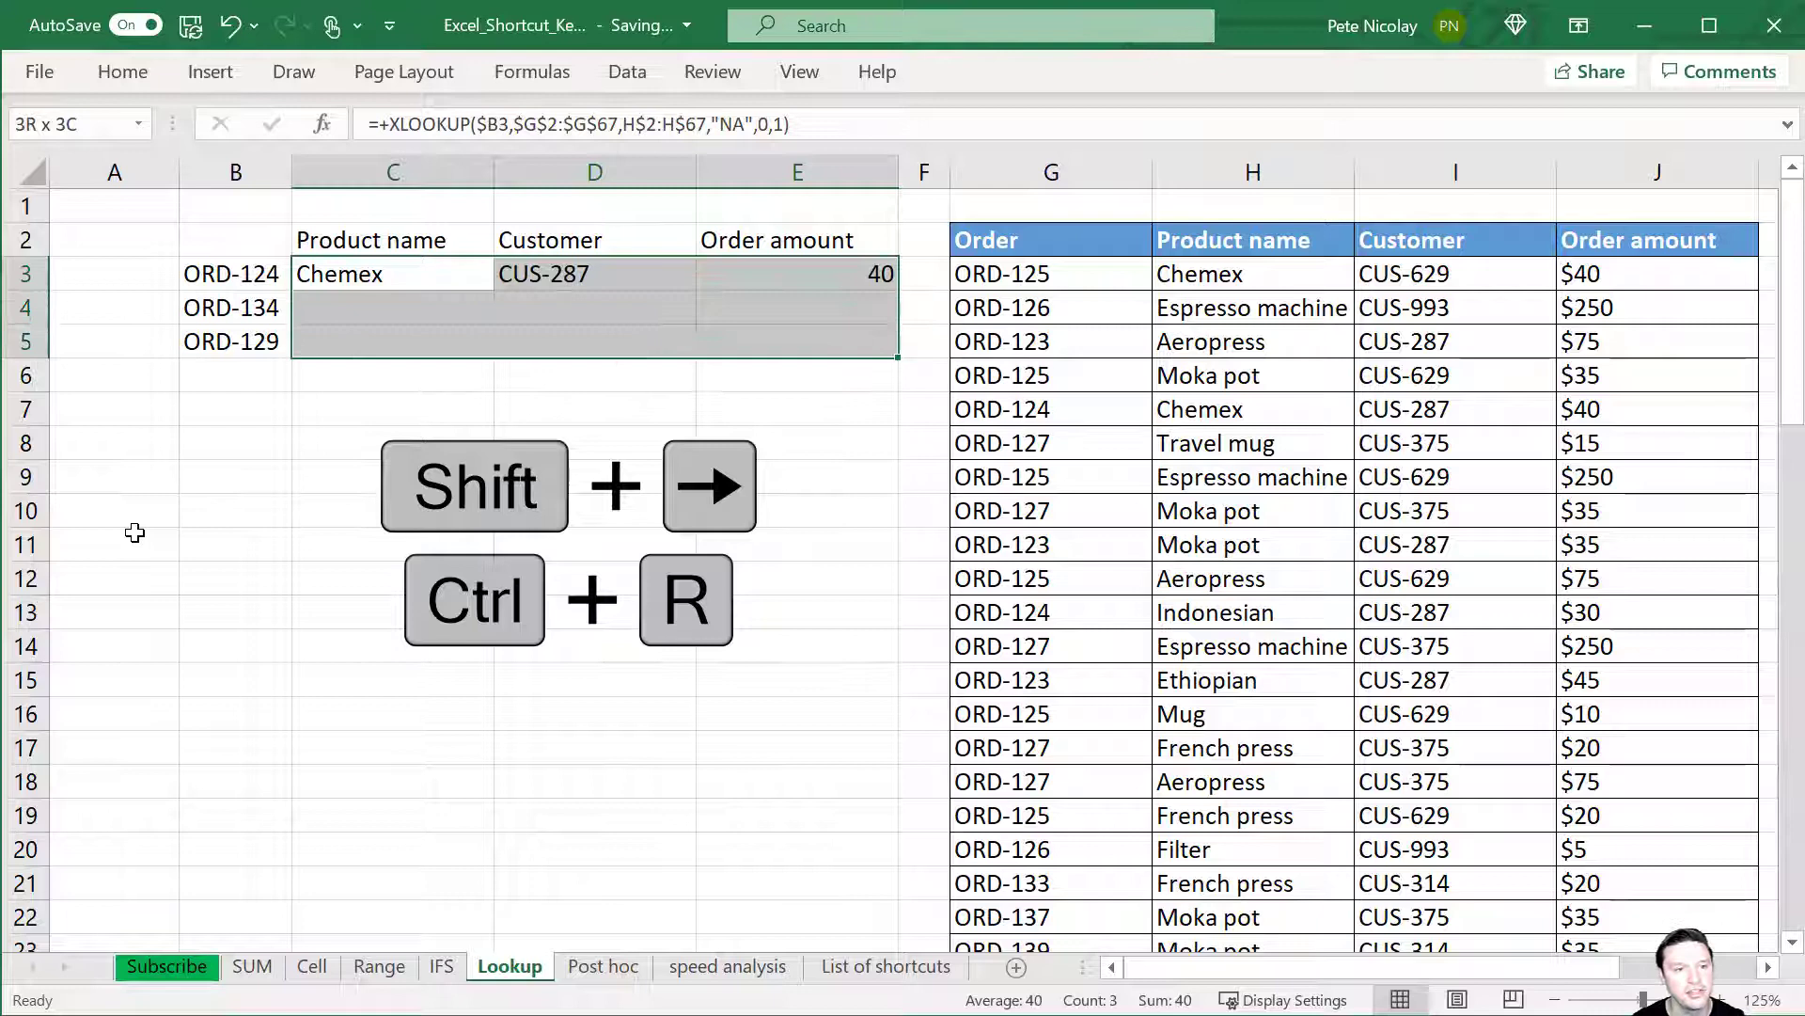
{"action": "key", "text": "ctrl+f"}
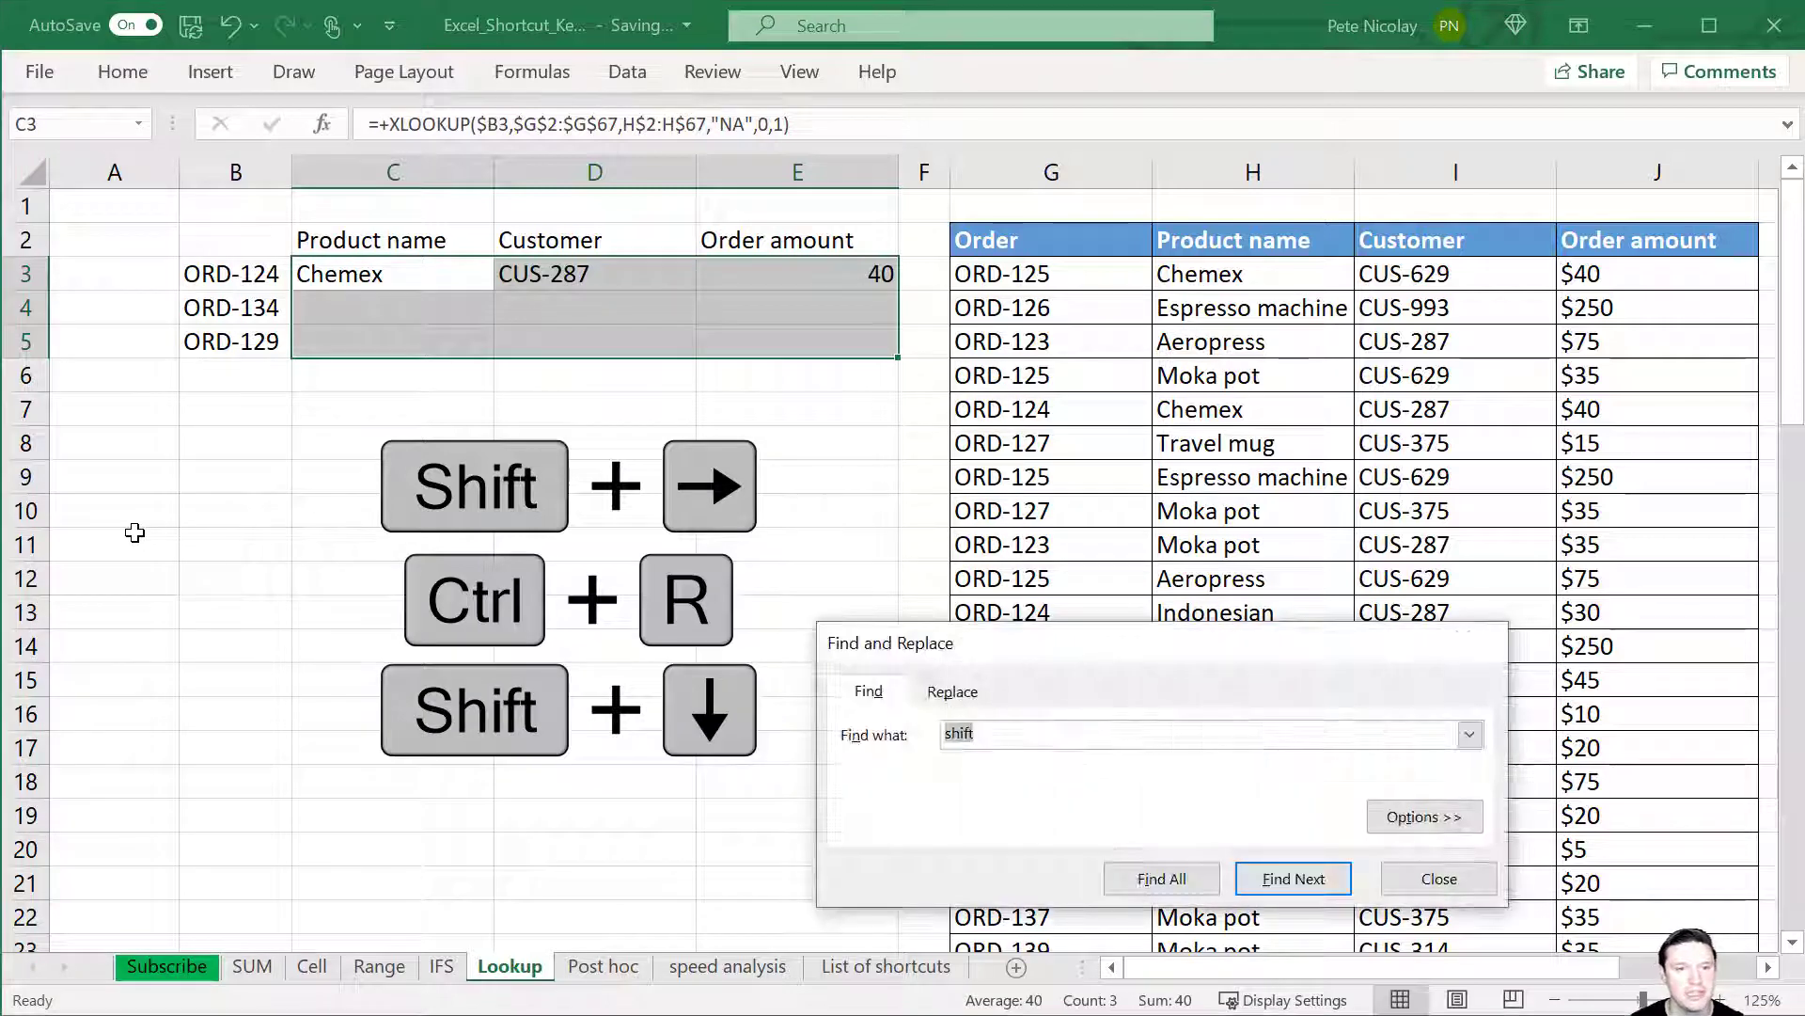
{"action": "key", "text": "Escape"}
{"action": "key", "text": "ctrl+d"}
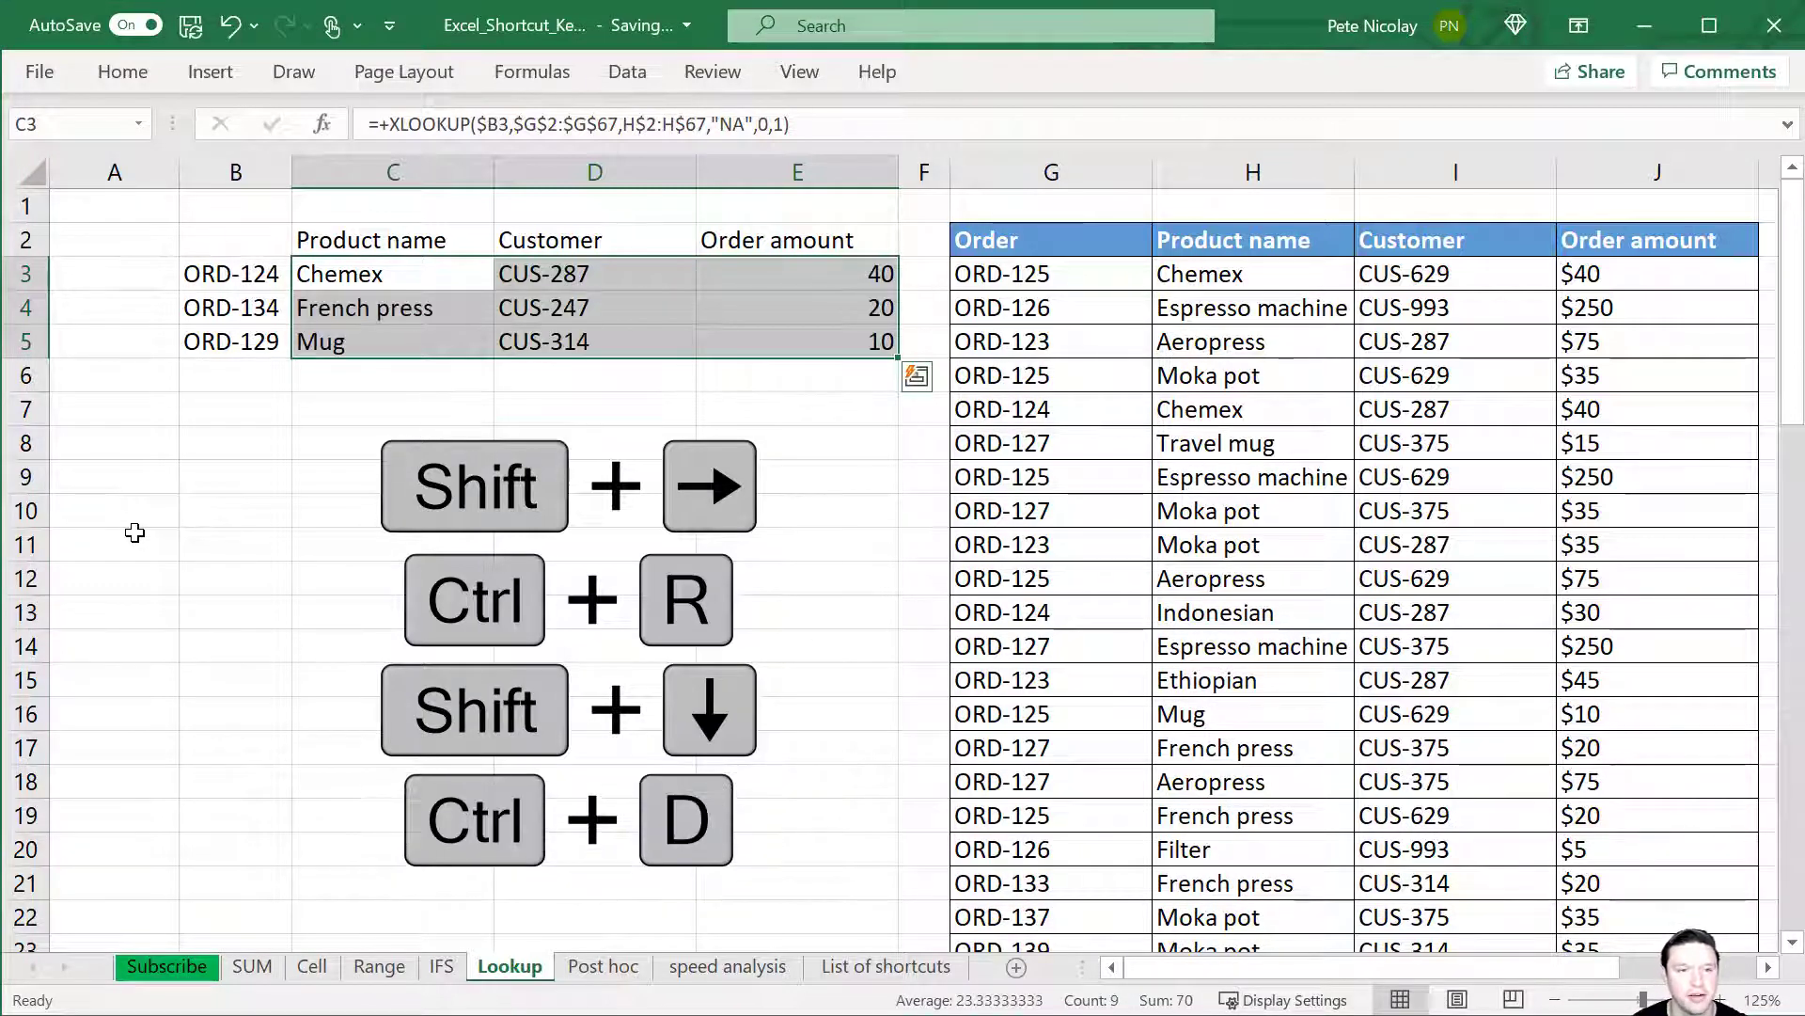
{"action": "key", "text": "F2"}
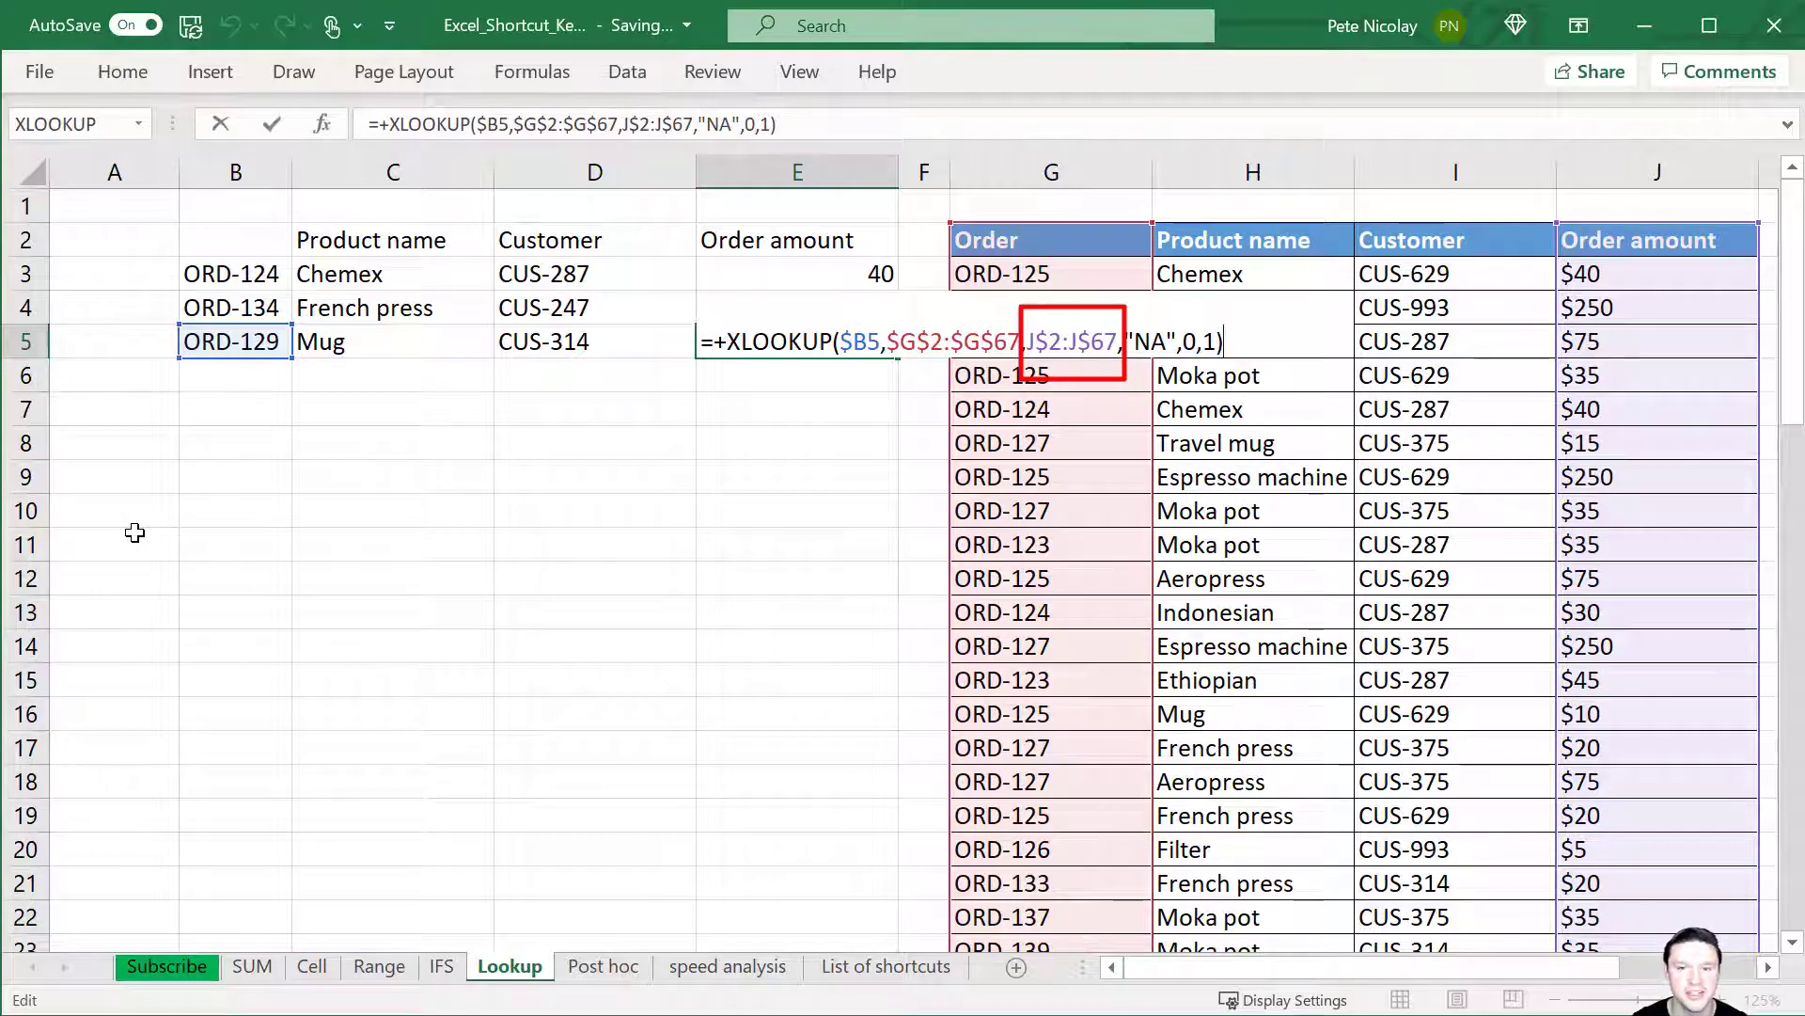
{"action": "key", "text": "ctrl+Return"}
Wrap E5's lookup in IF with >25,"Top tier","Middle tier" on the Post hoc sheet.
{"action": "key", "text": "ctrl+Page_Down"}
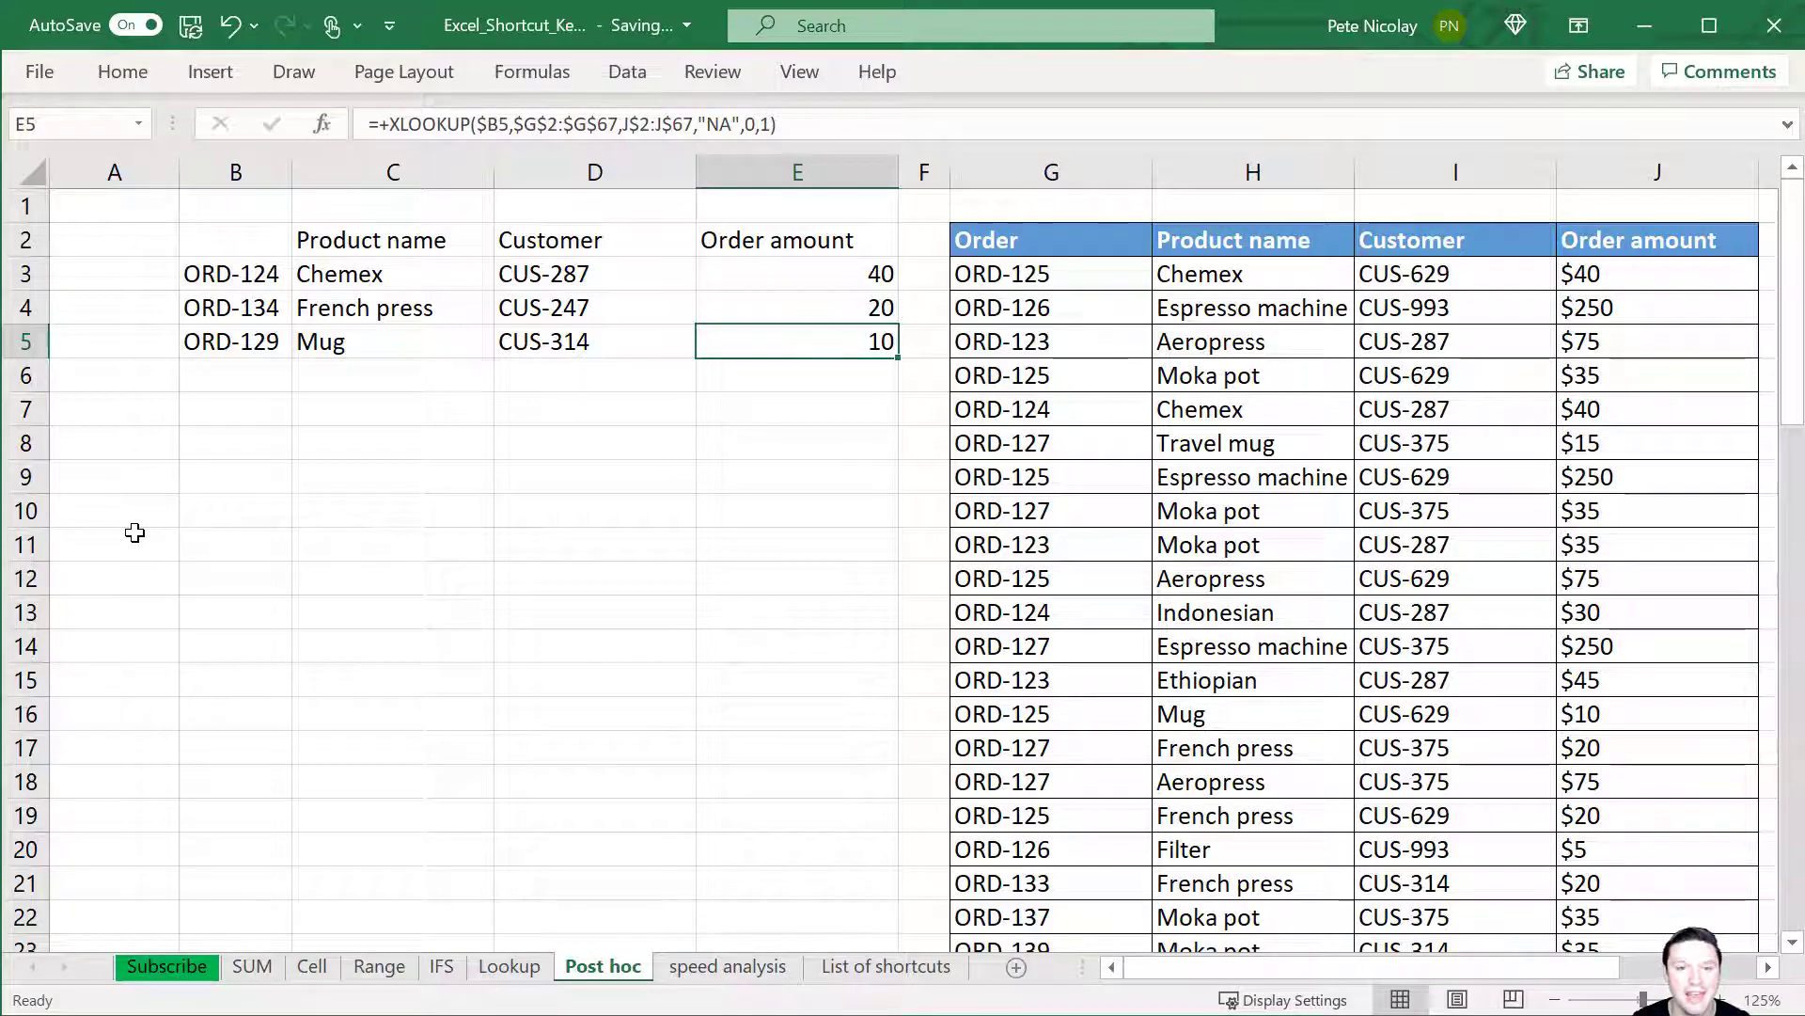
{"action": "key", "text": "F2"}
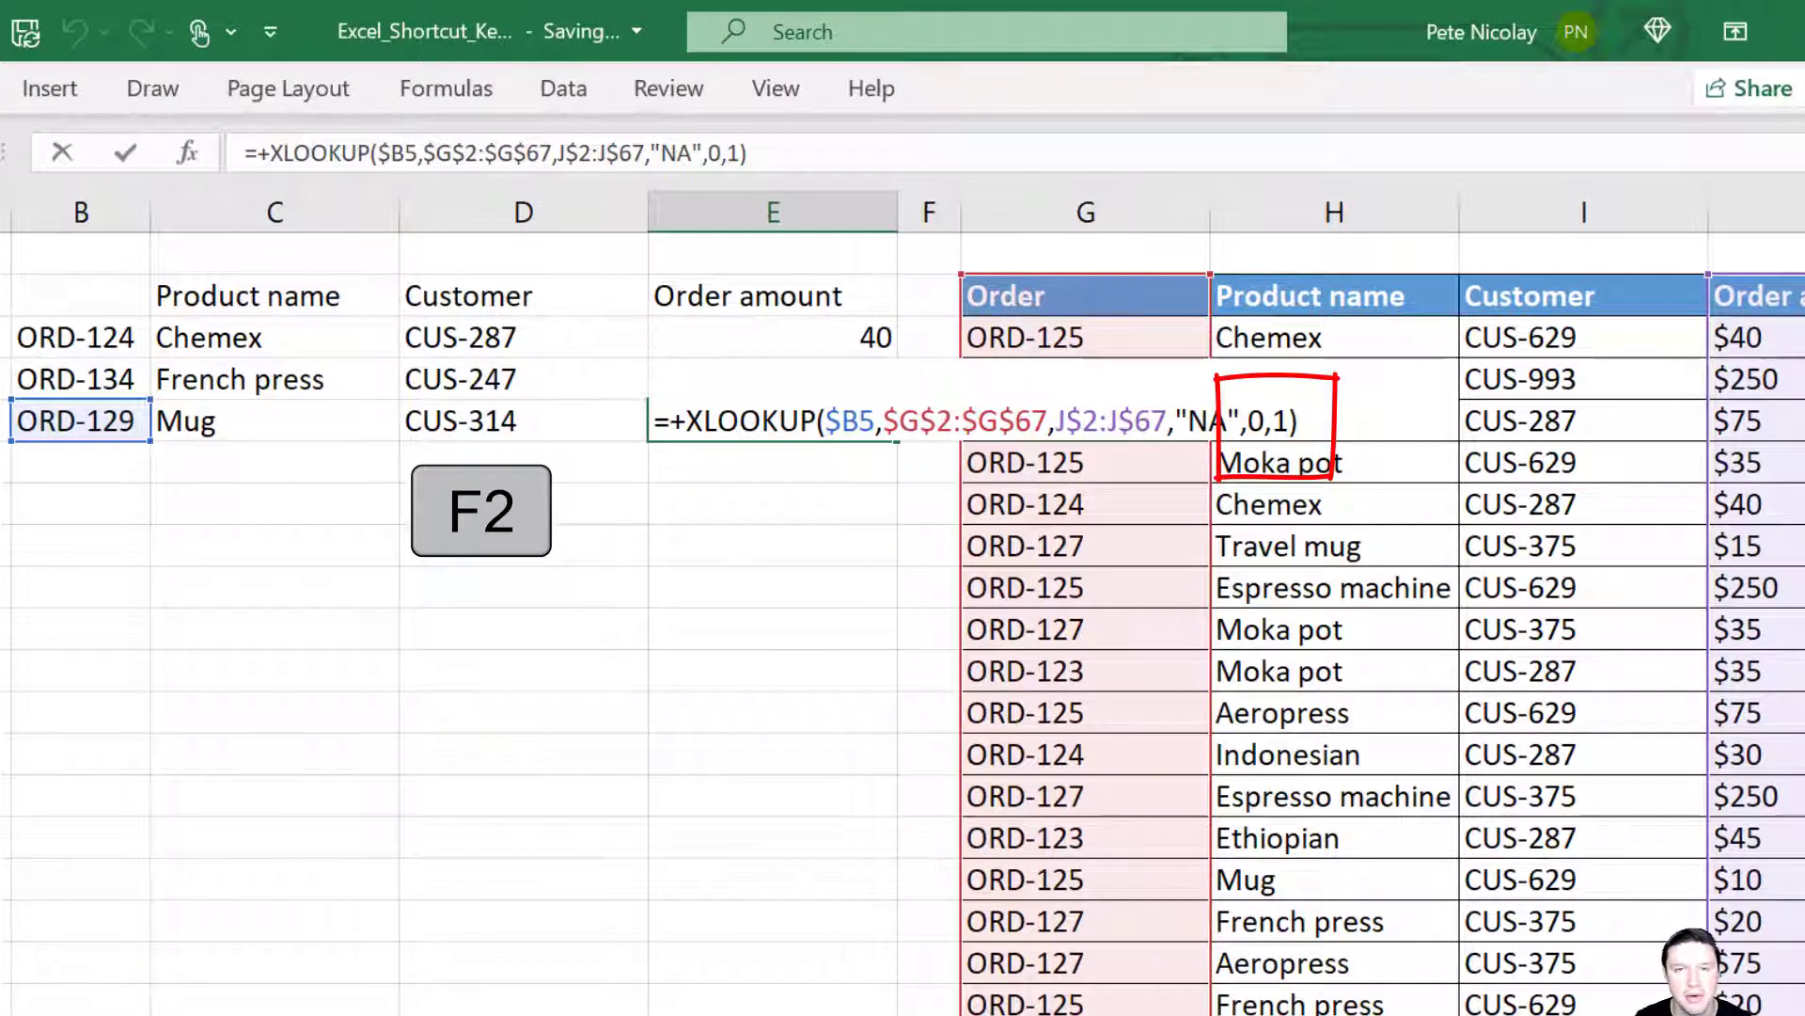
{"action": "key", "text": "Home"}
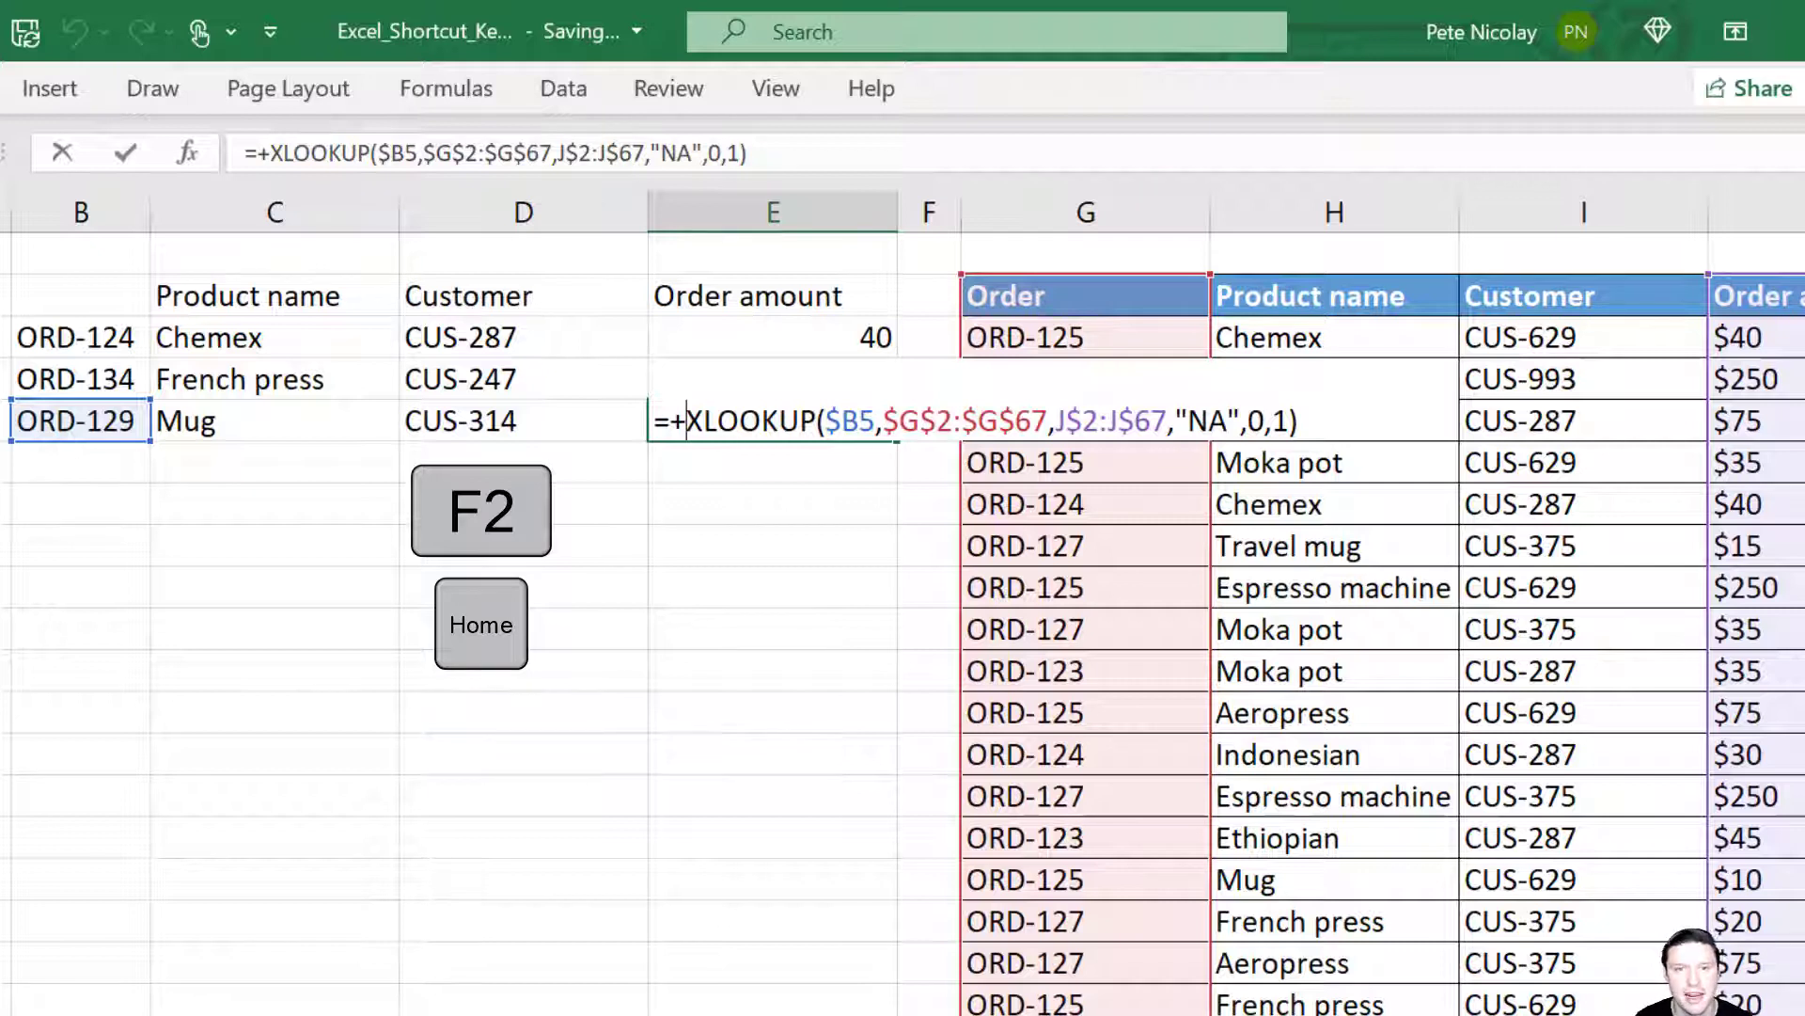
{"action": "type", "text": "if"}
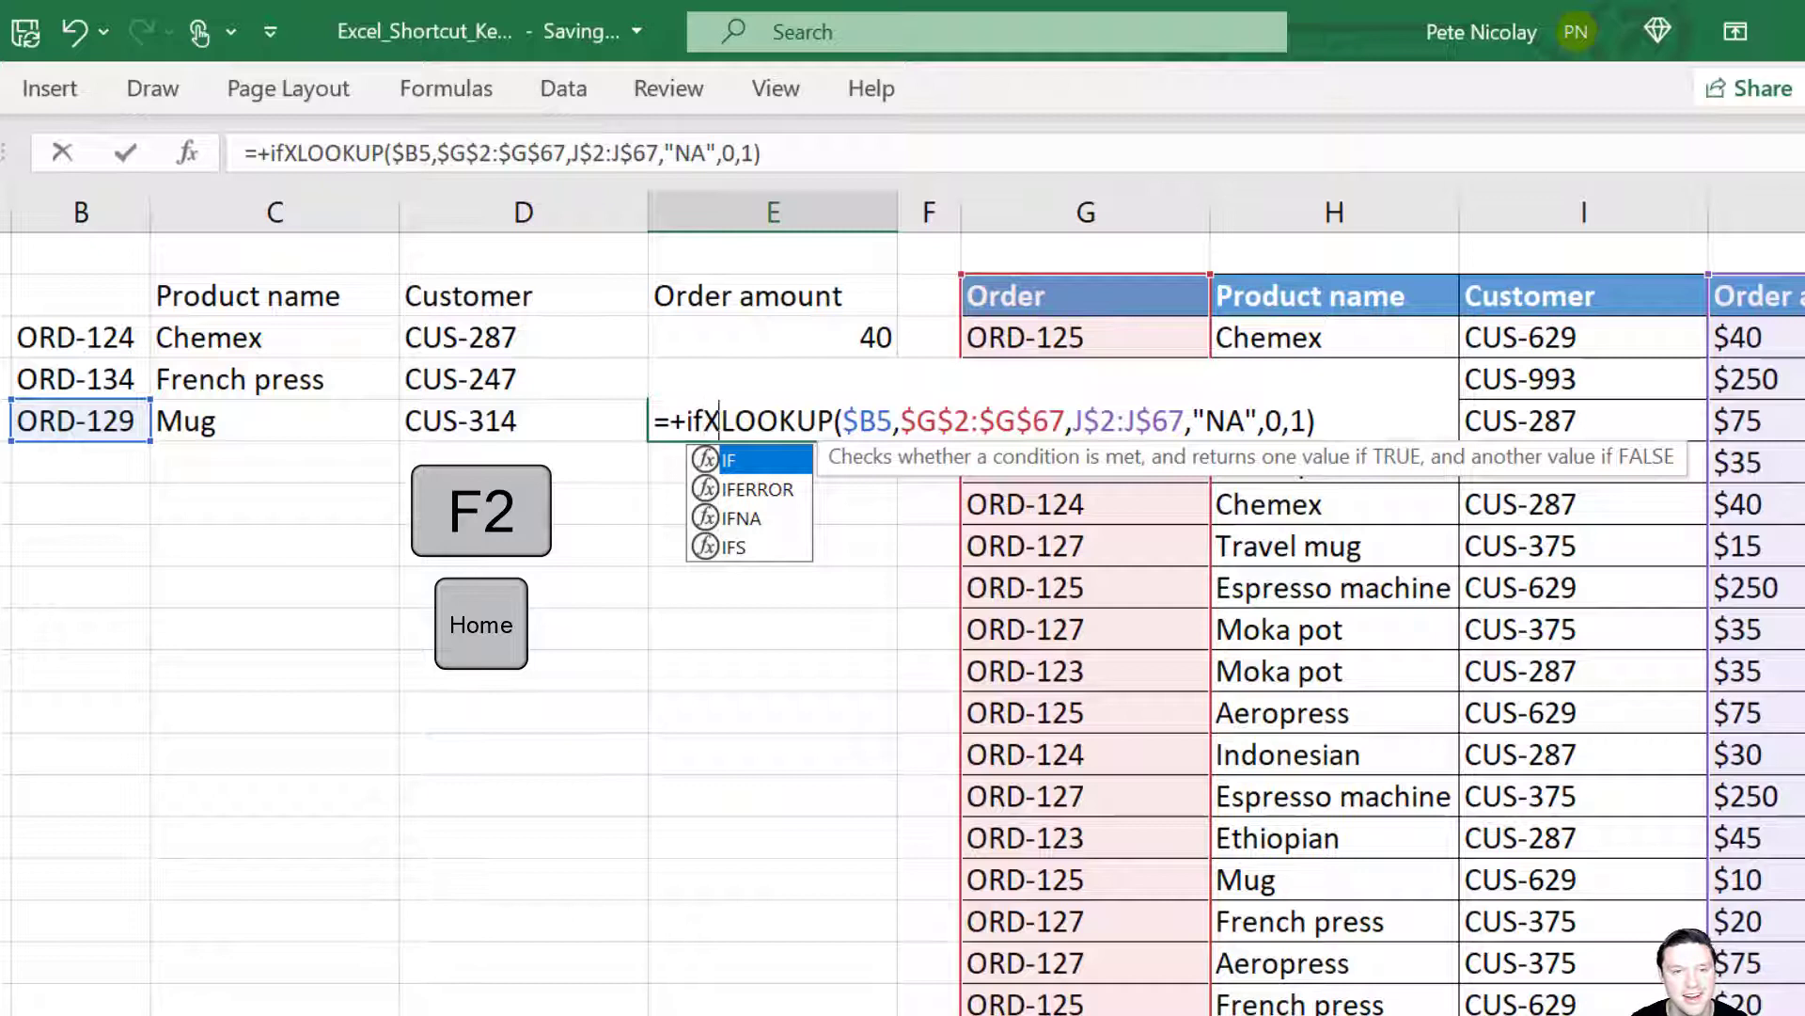
{"action": "key", "text": "Tab"}
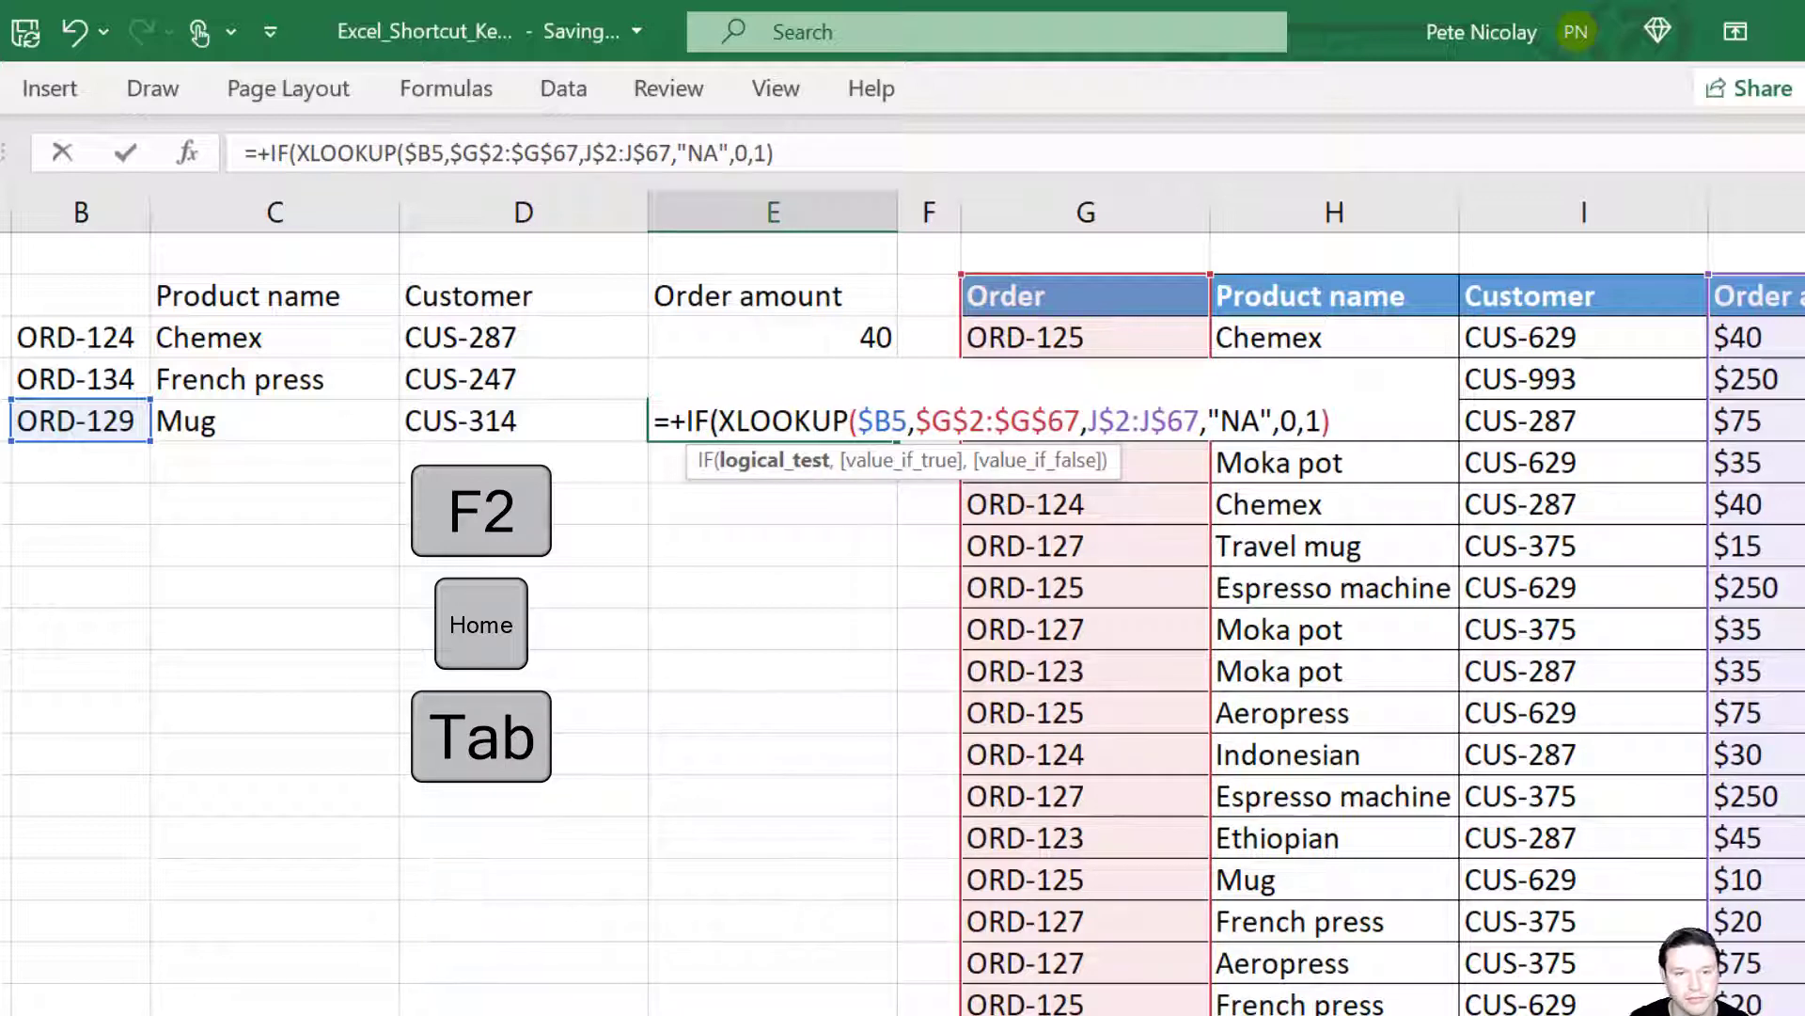
{"action": "key", "text": "Left"}
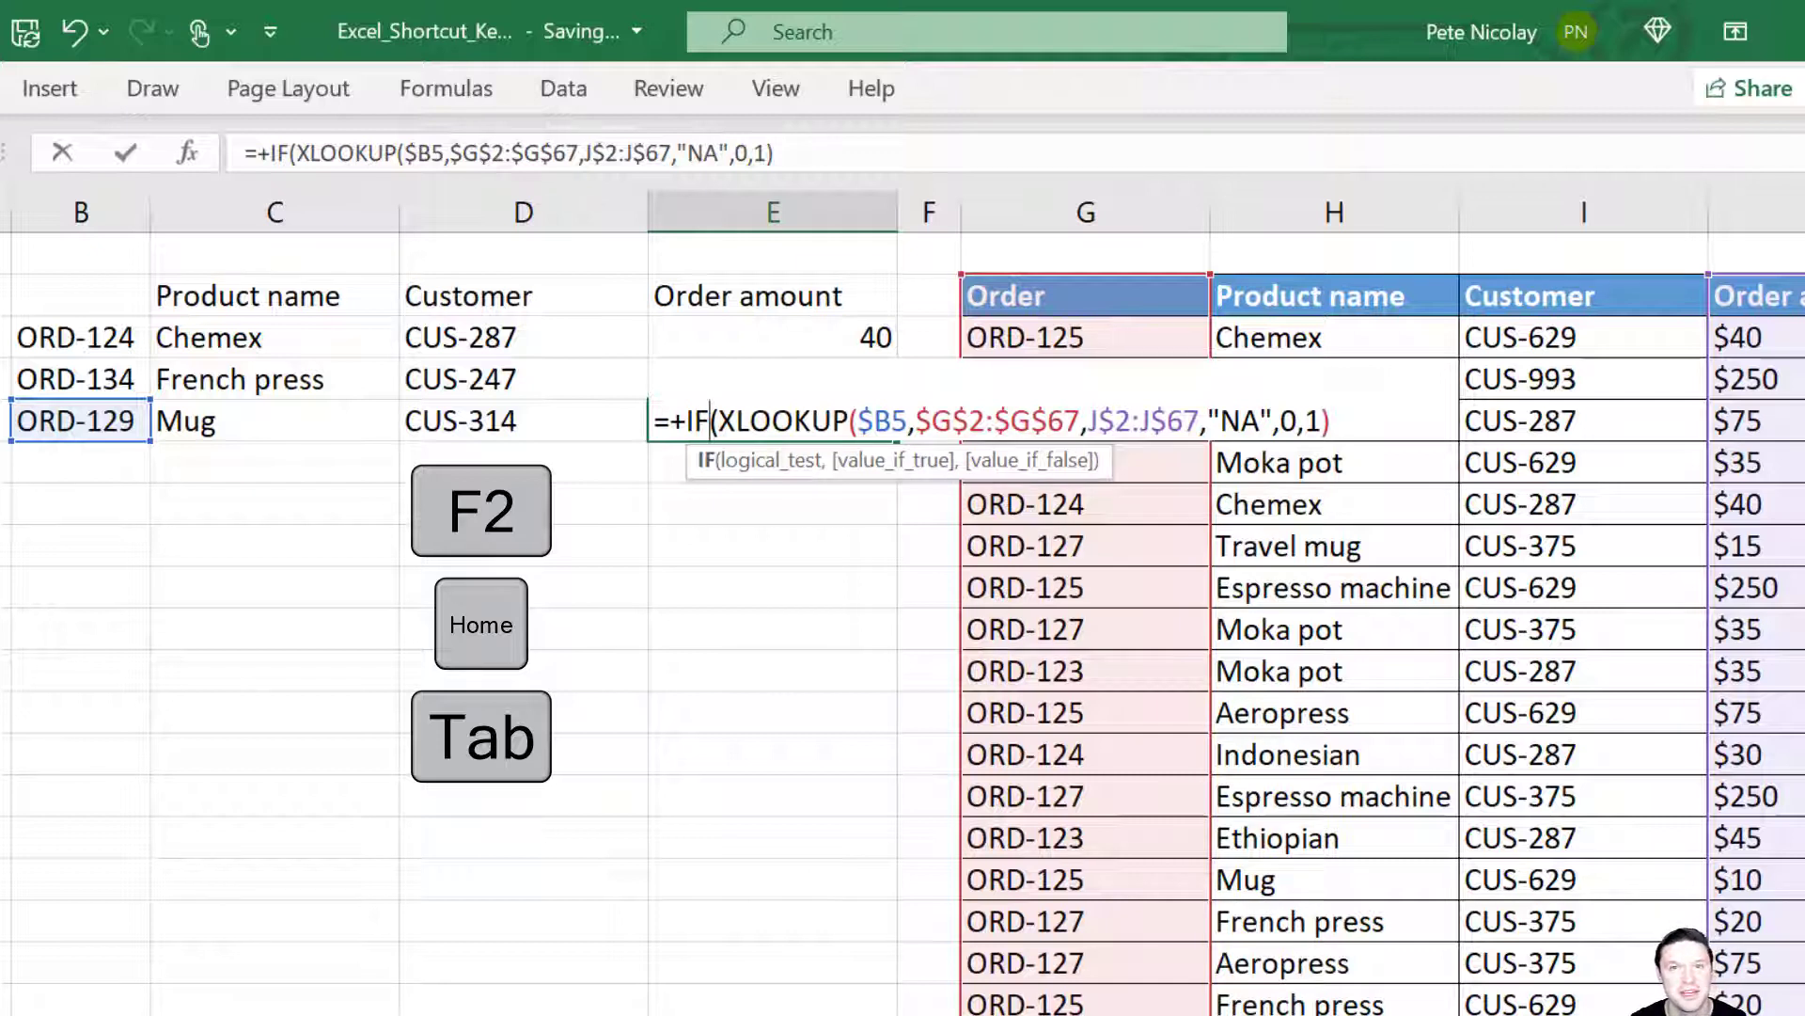
{"action": "key", "text": "End"}
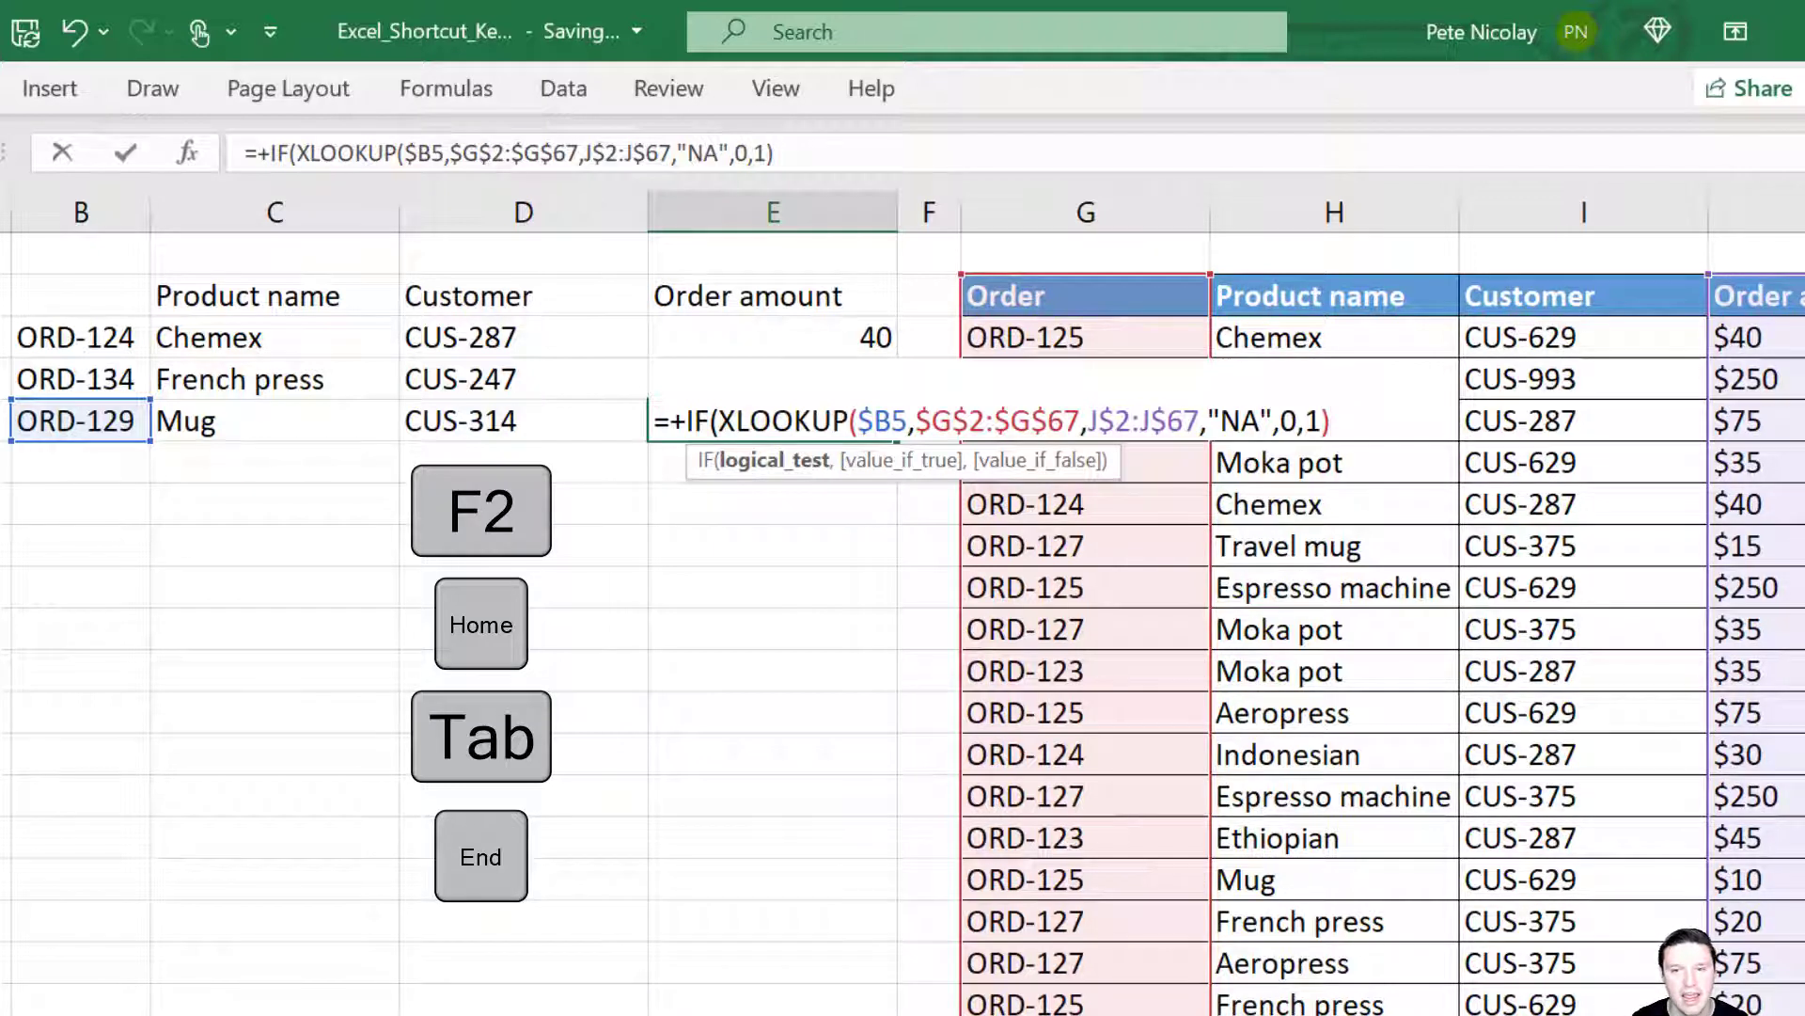
{"action": "type", "text": ">"}
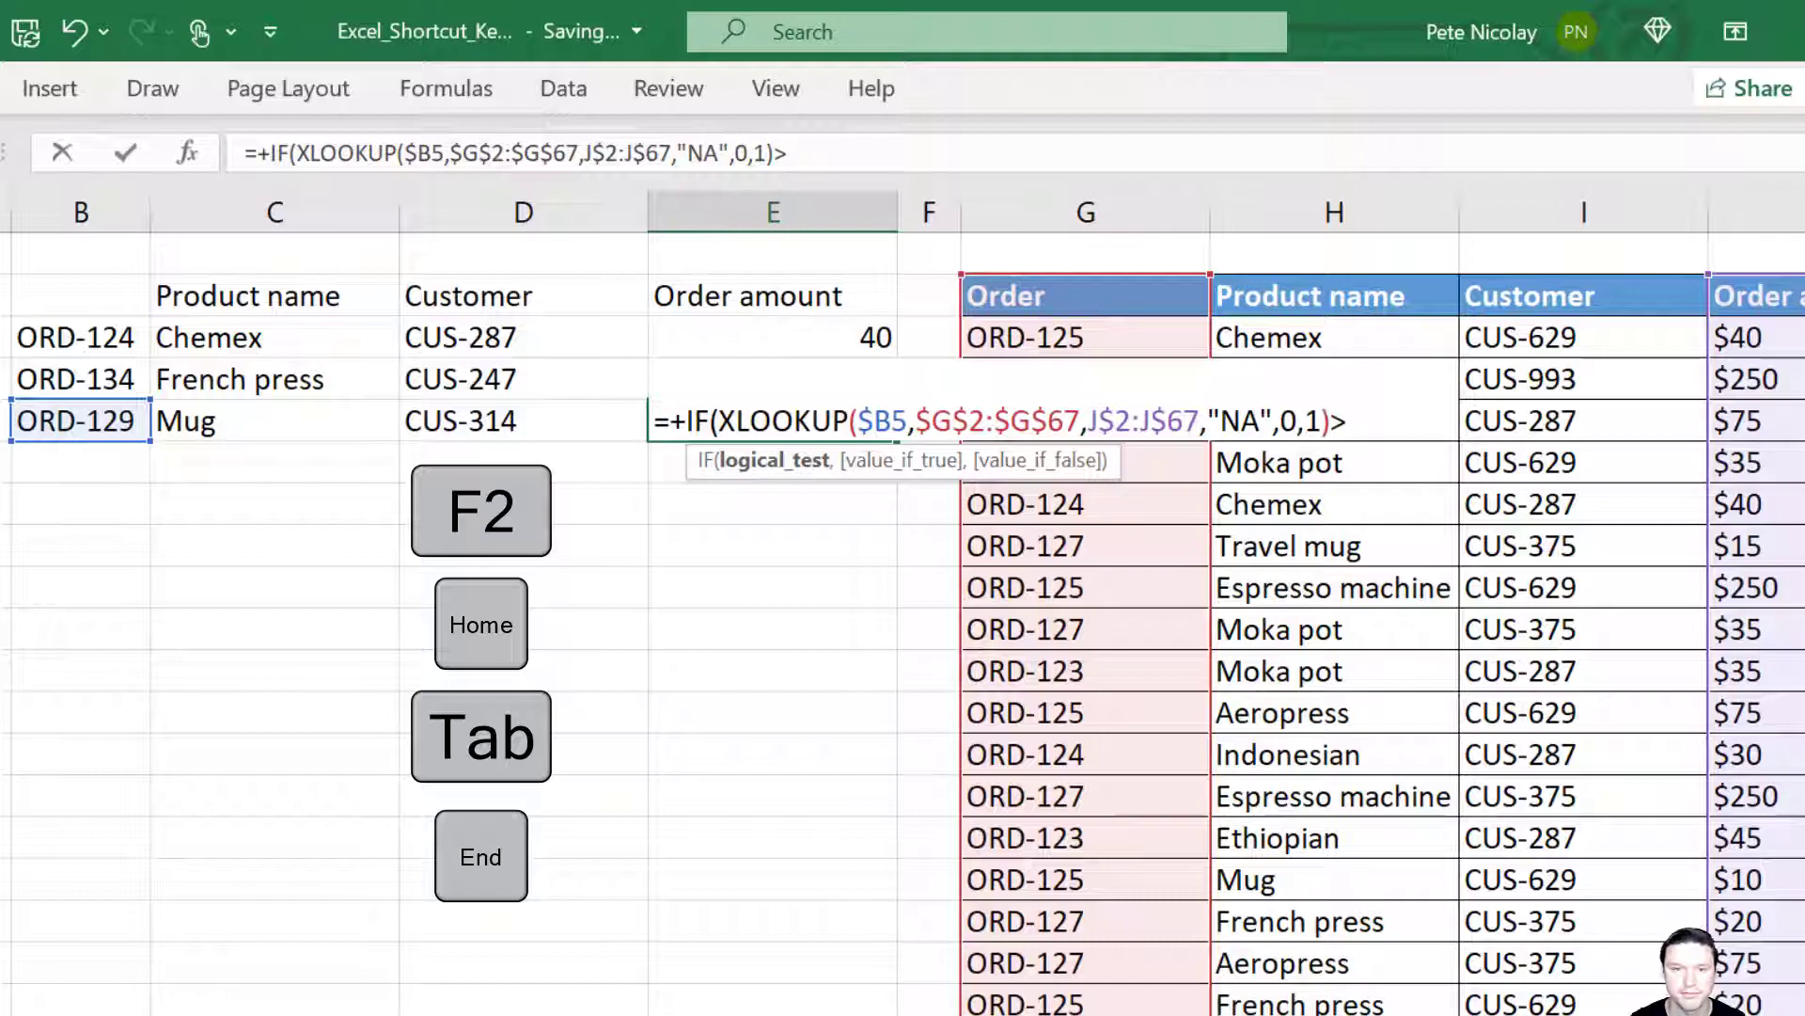
{"action": "type", "text": "25"}
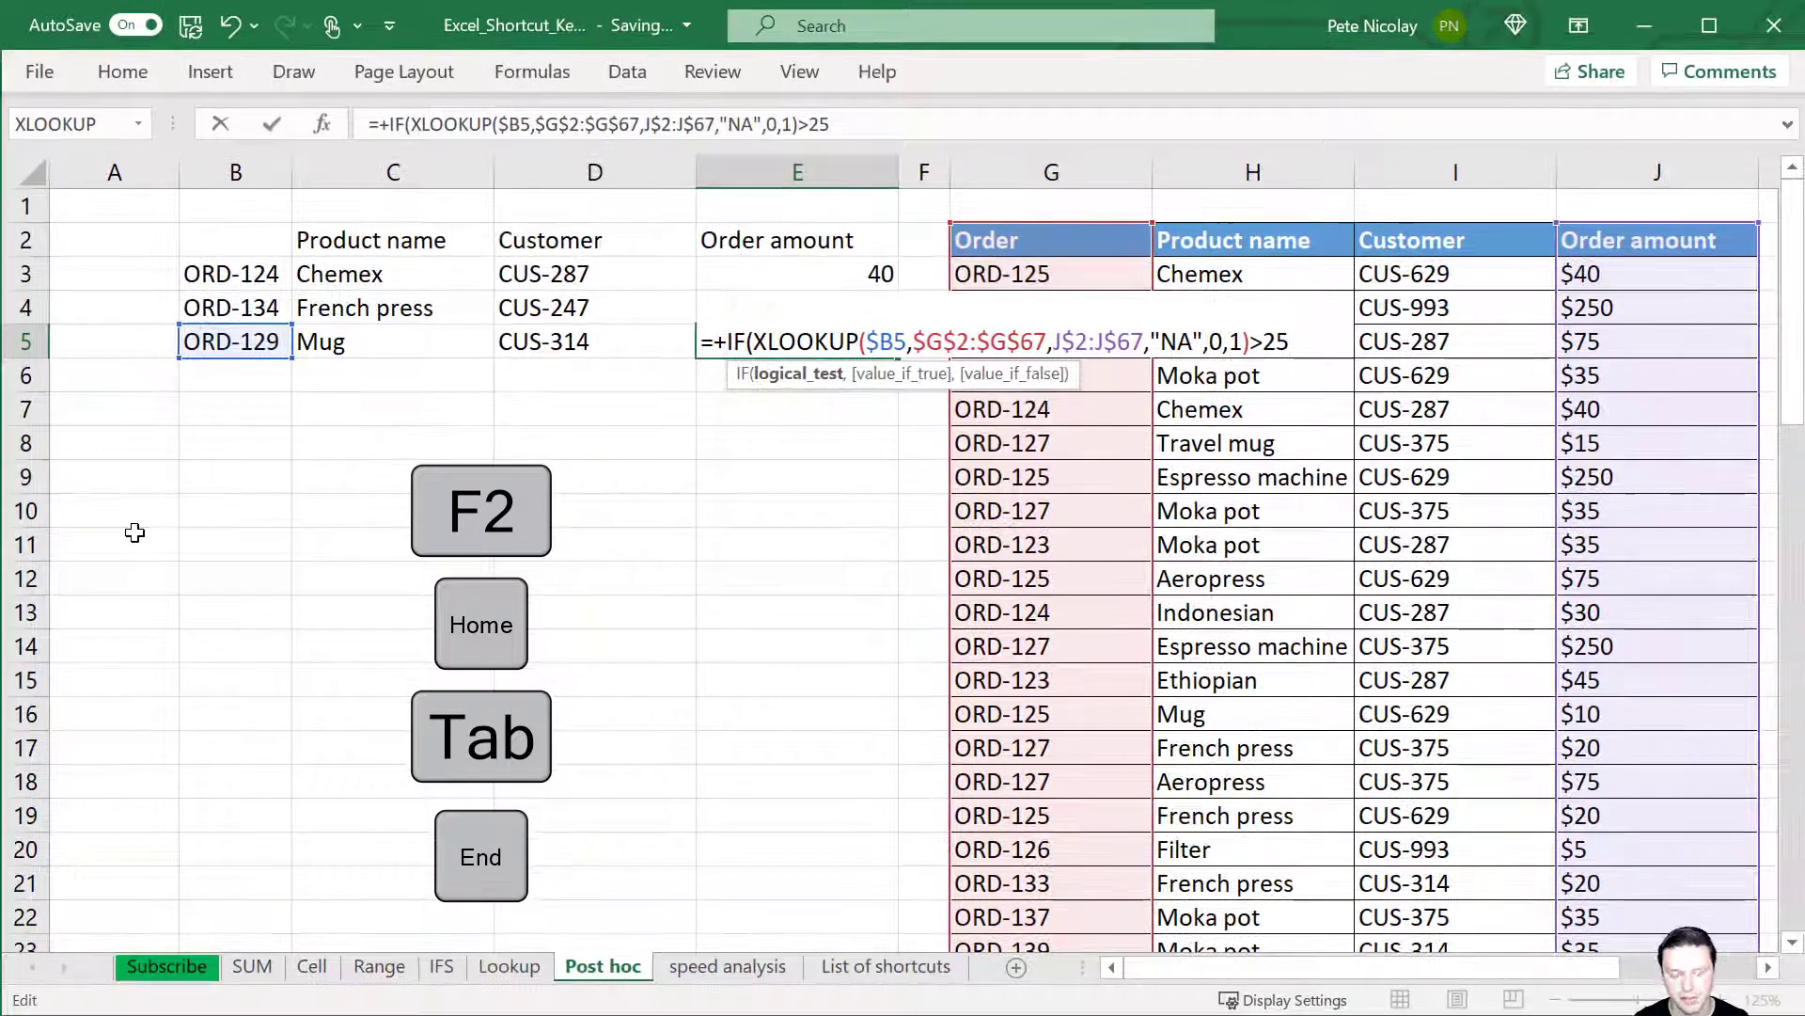
{"action": "type", "text": ",\""}
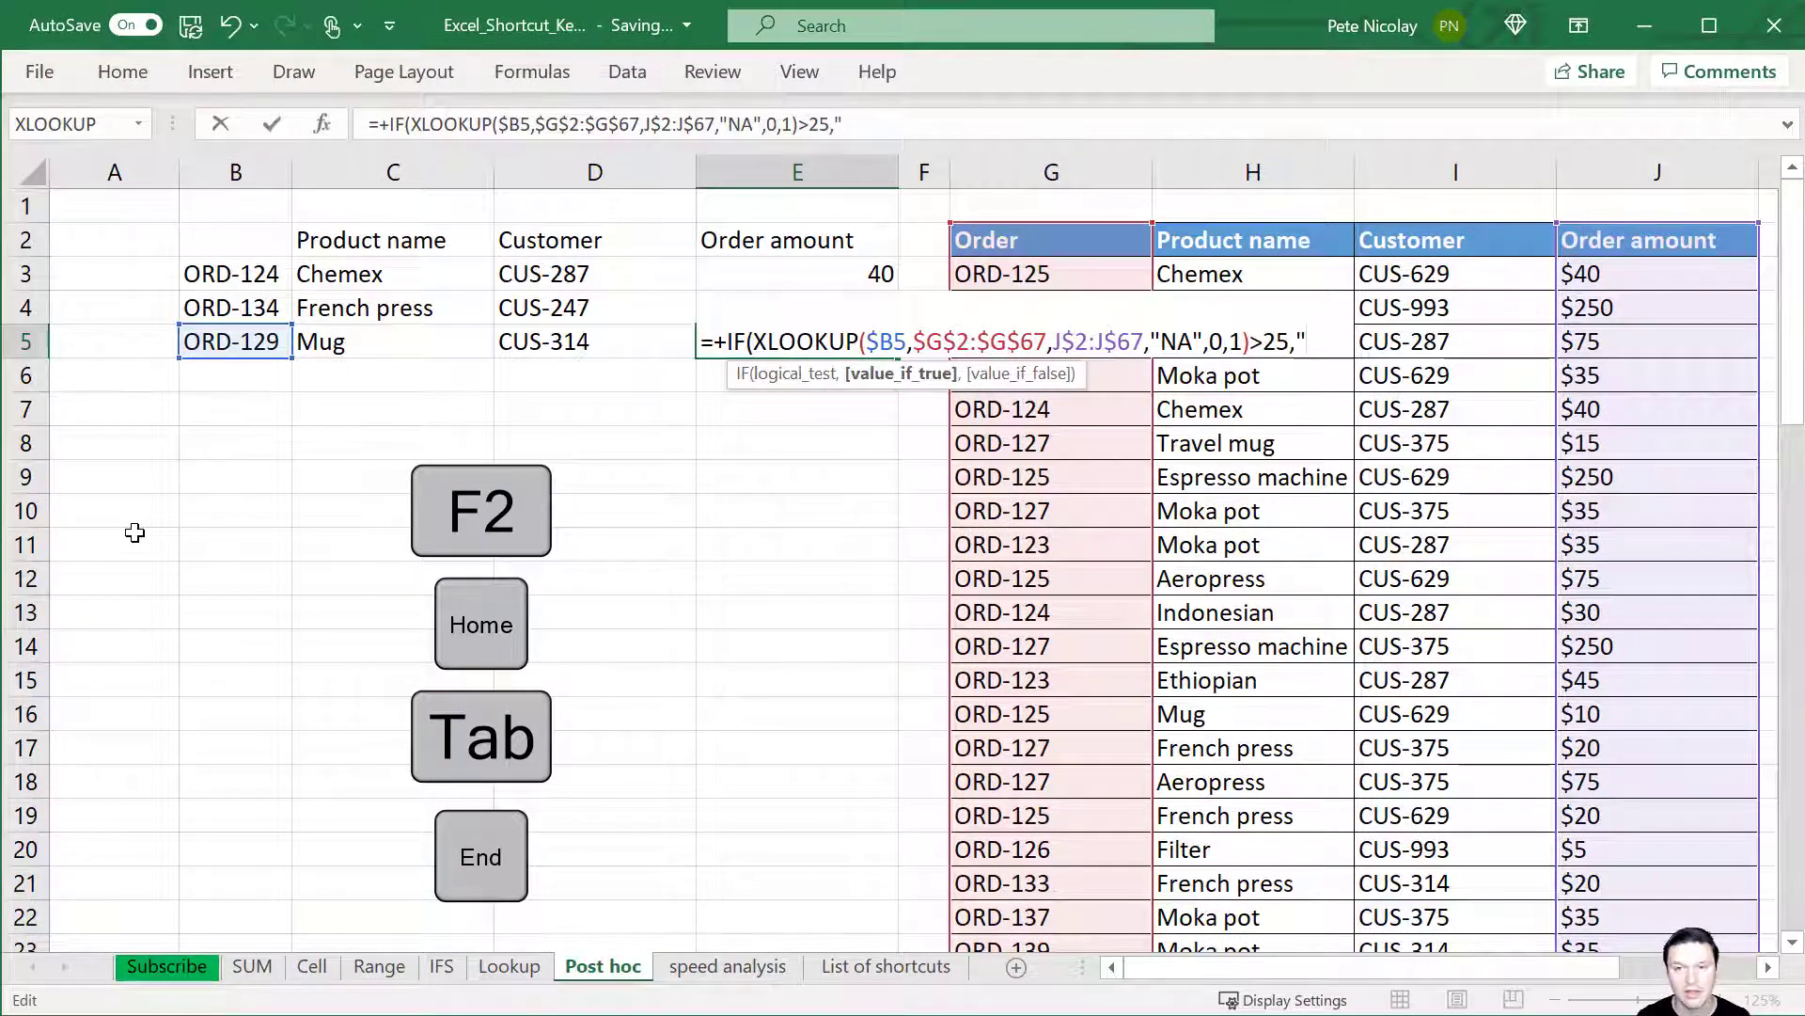
{"action": "type", "text": "Top ti"}
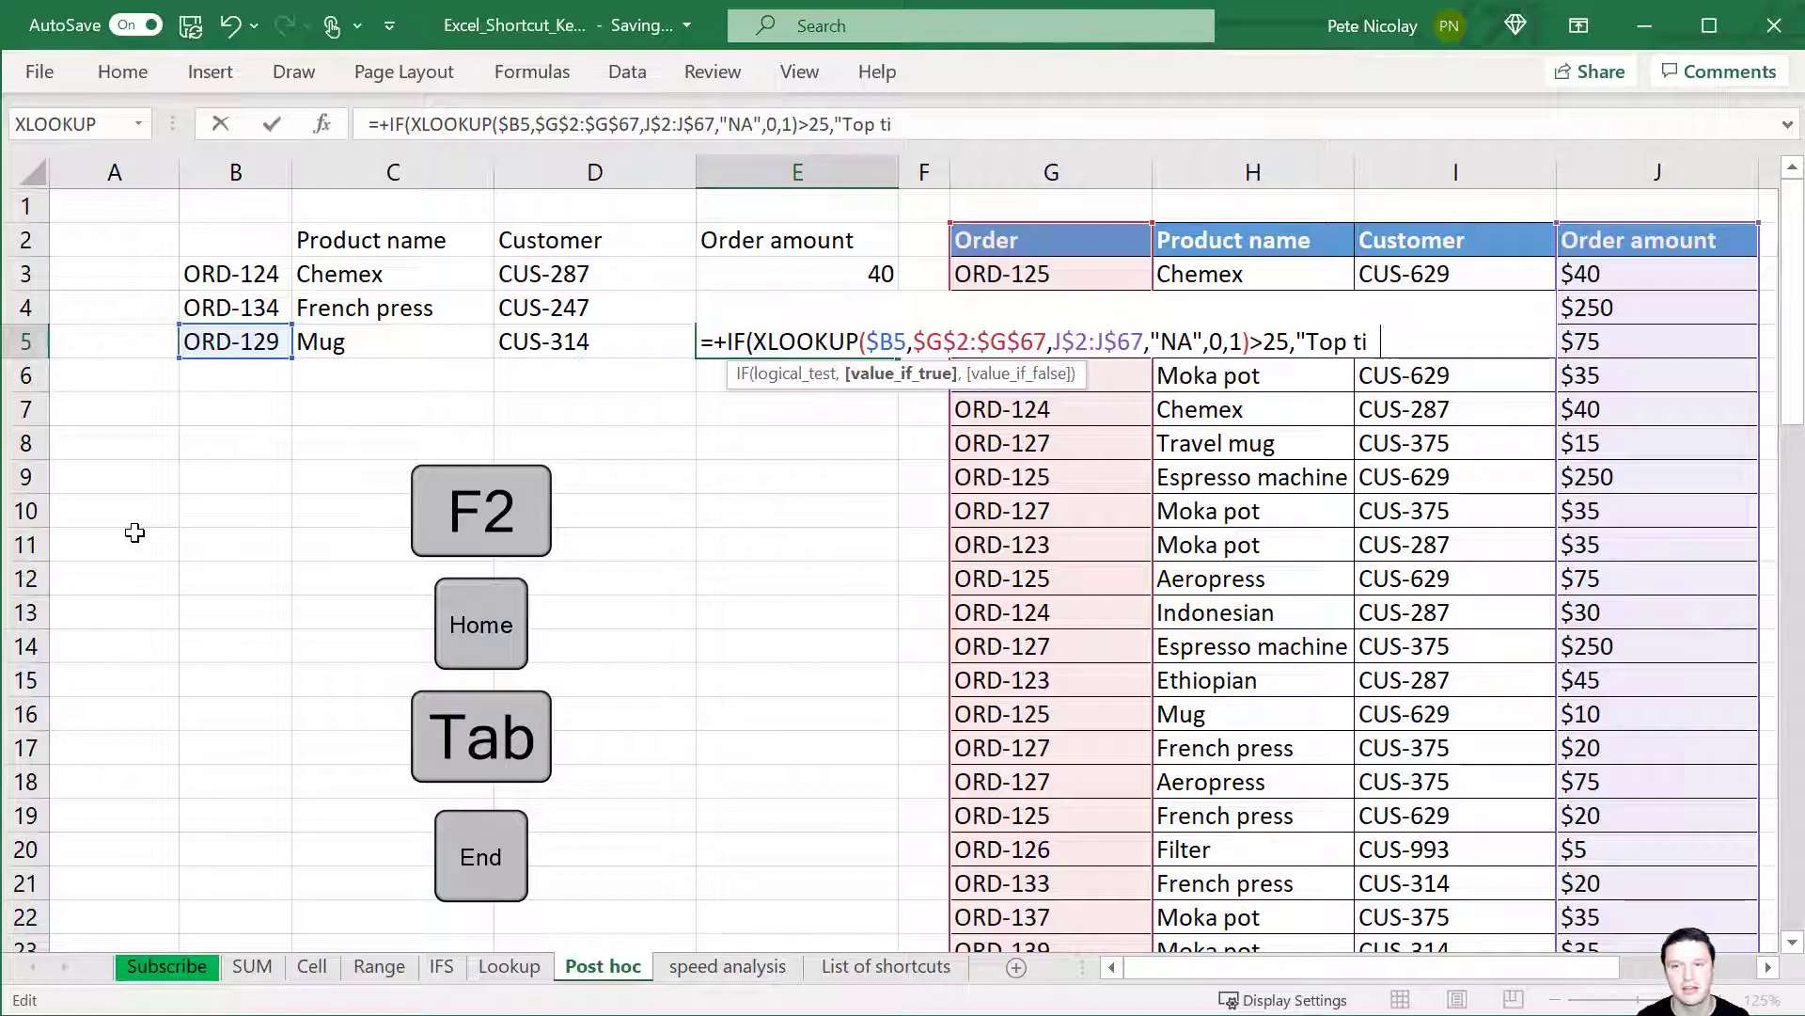
{"action": "type", "text": "er\",\""}
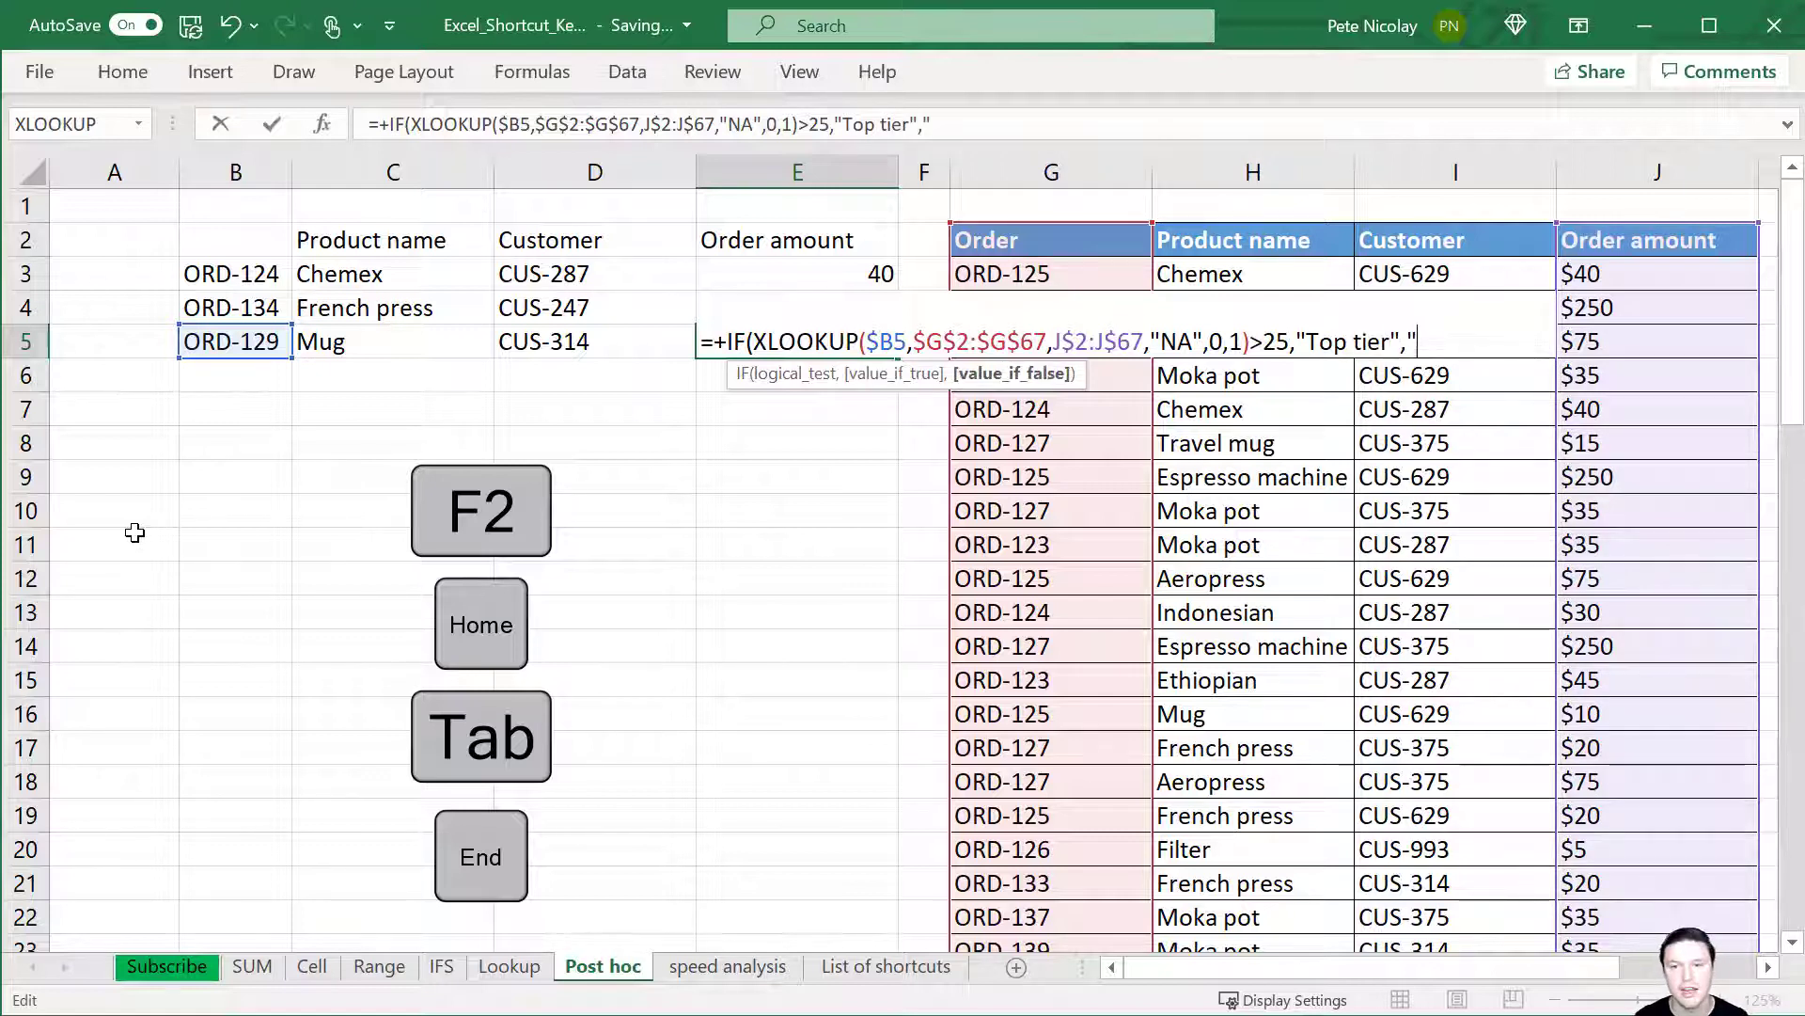
{"action": "type", "text": "Middle "}
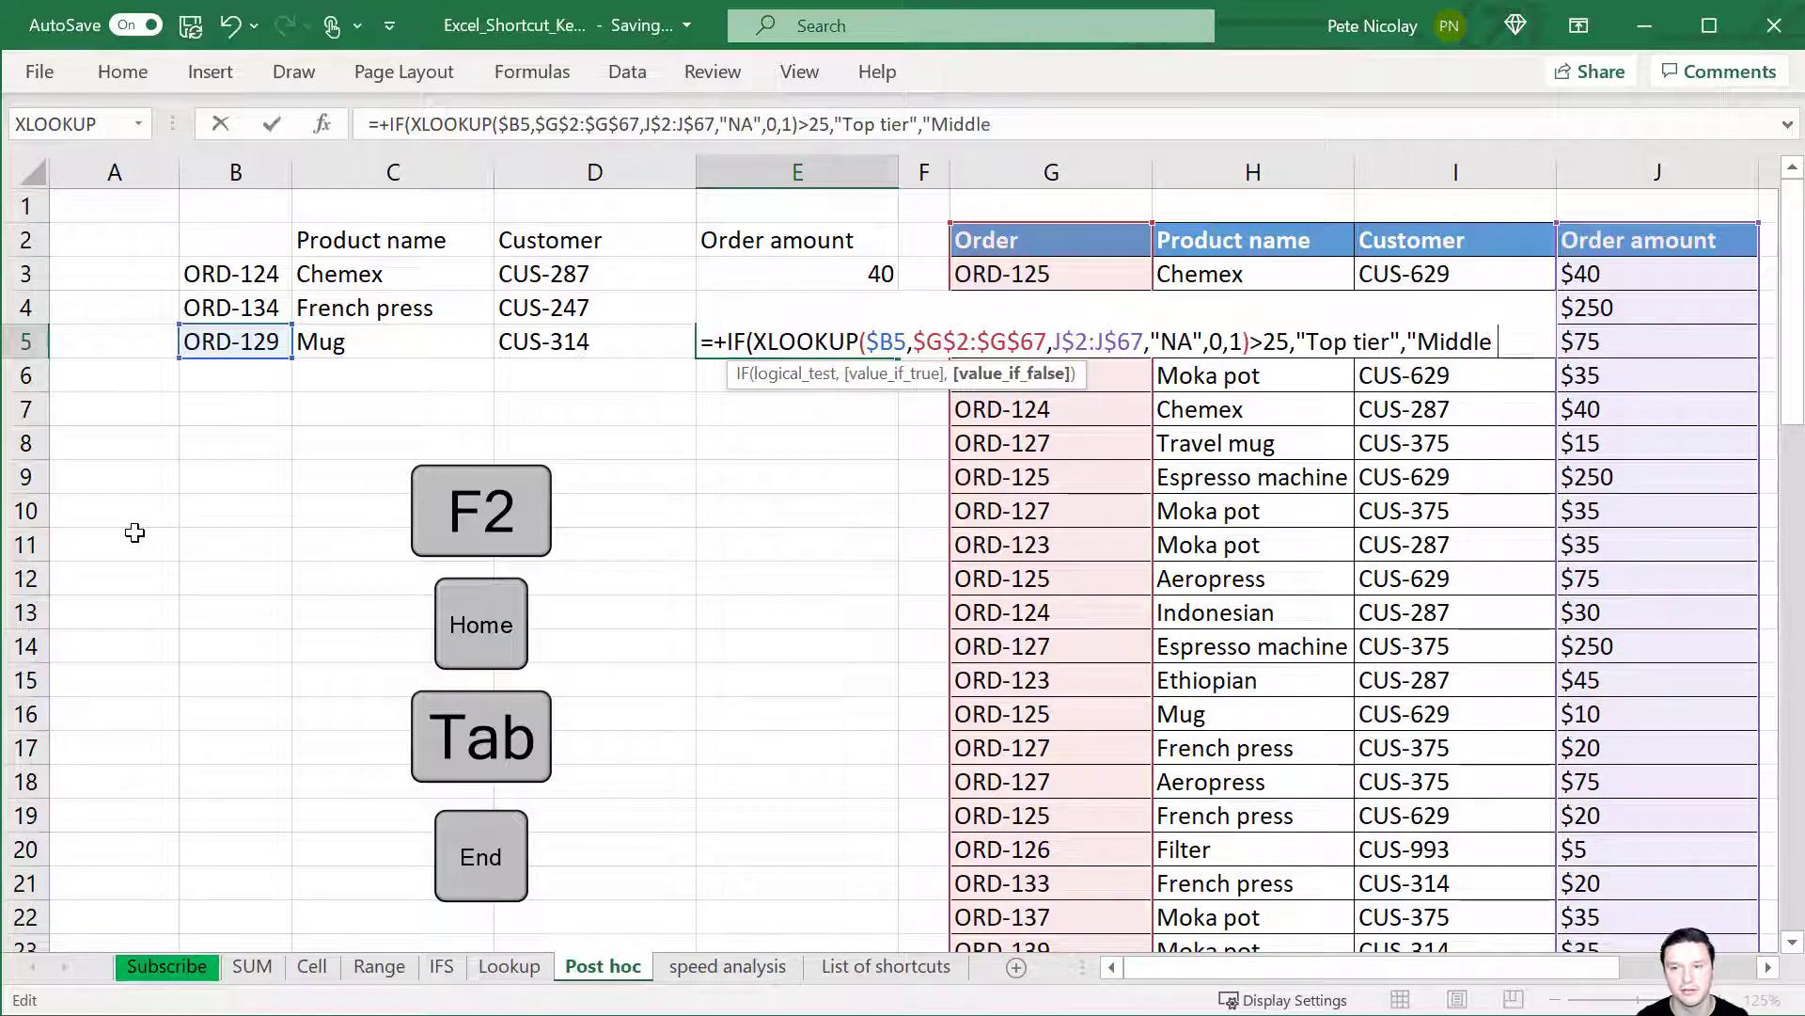
{"action": "type", "text": "tier\")"}
{"action": "key", "text": "Return"}
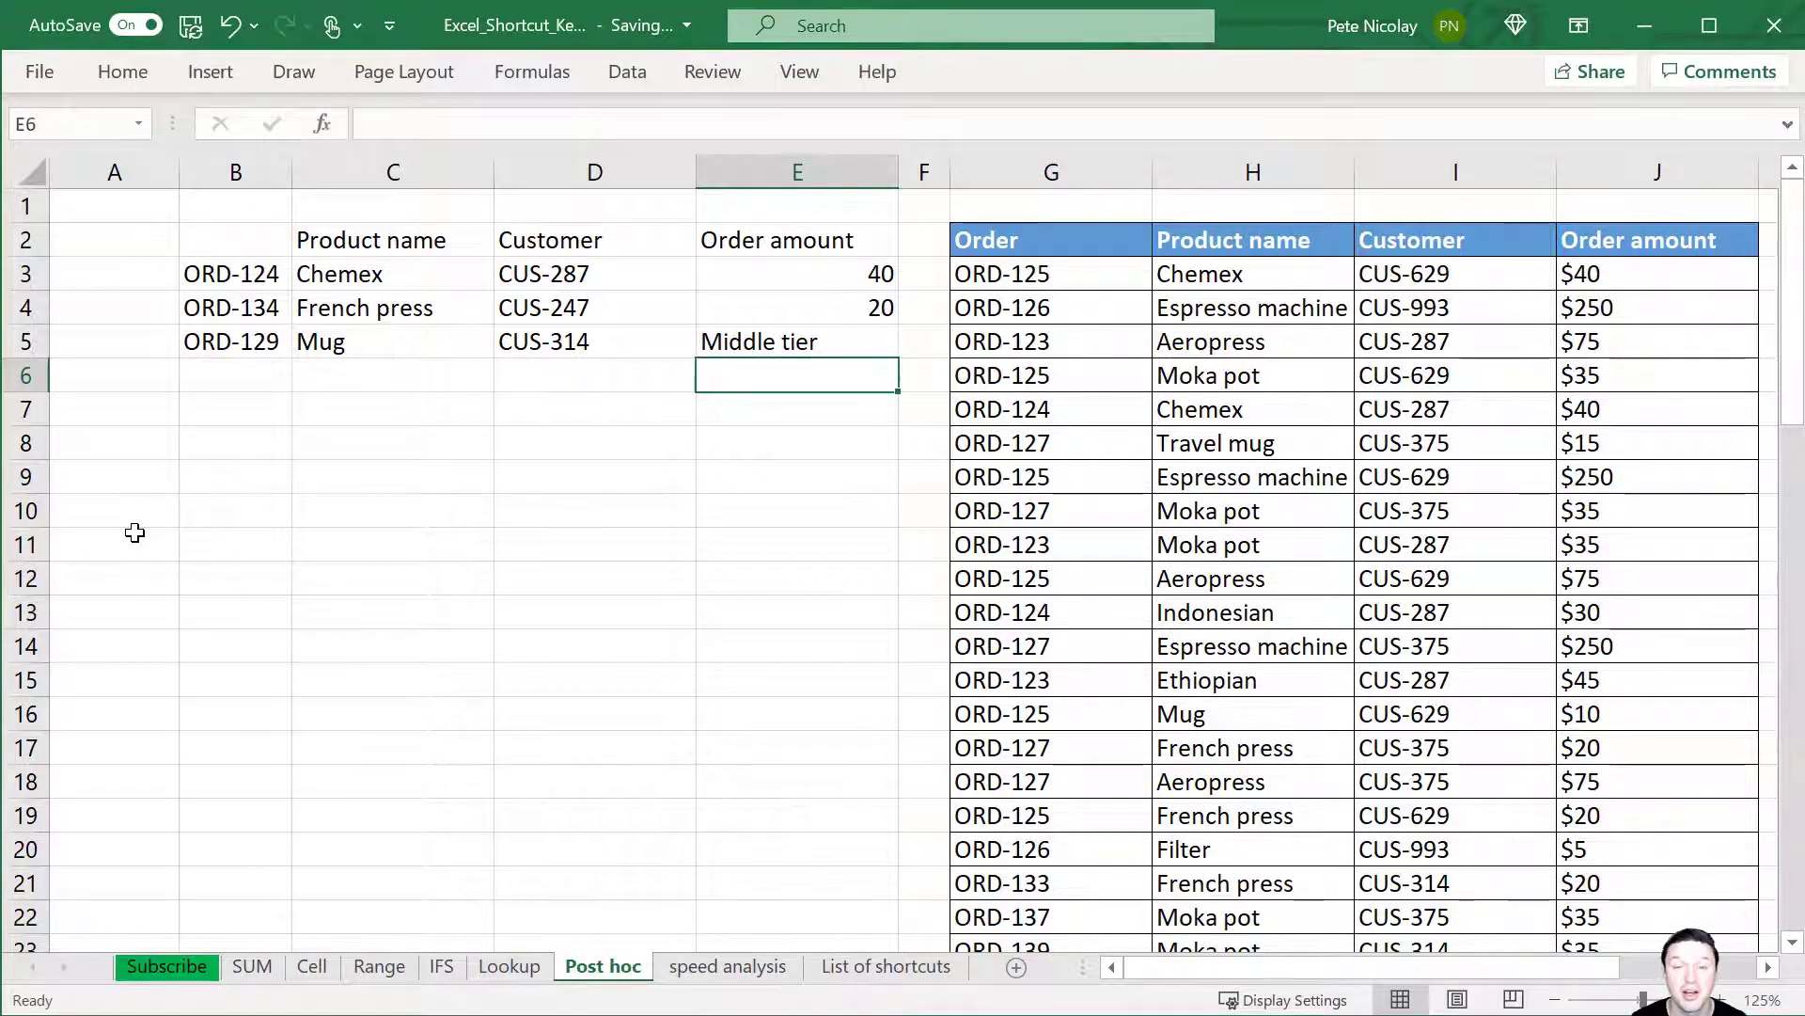
Begin =XLOOKUP( in C3 with $B3 as lookup value and the Order column as lookup range.
{"action": "type", "text": "=XLOOKUP("}
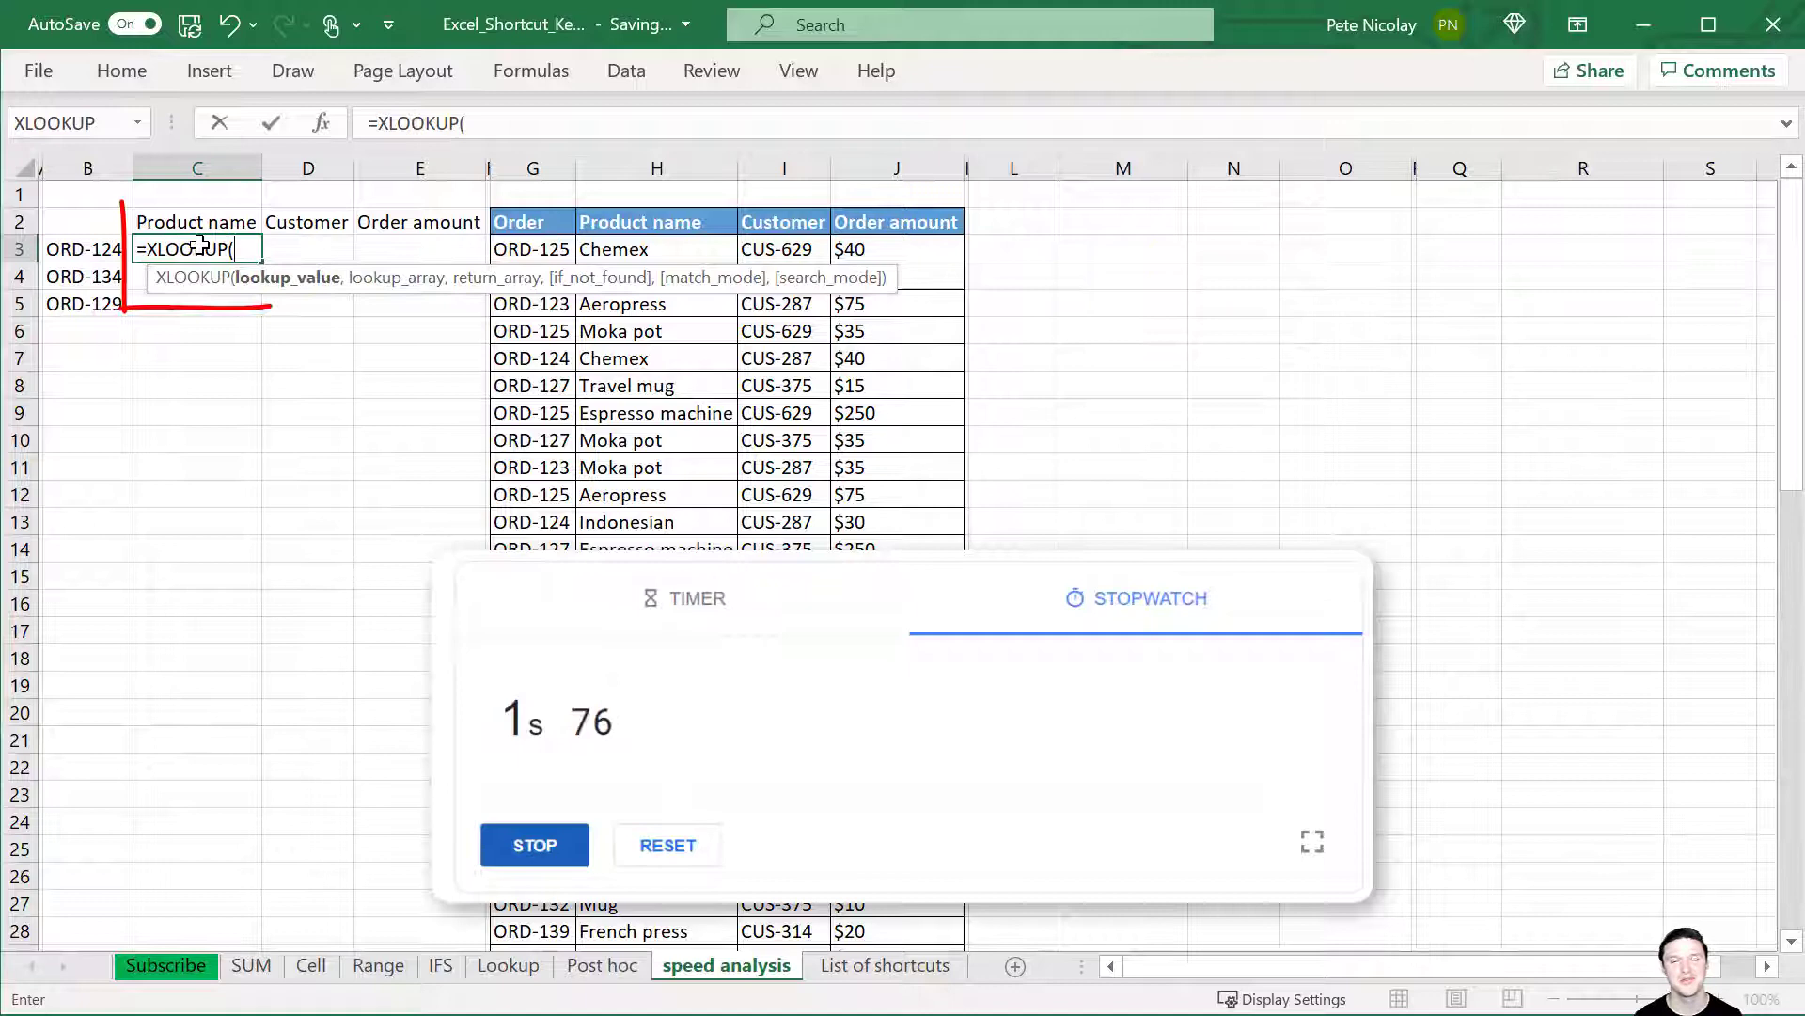
{"action": "left_click", "coordinate": [106, 251]}
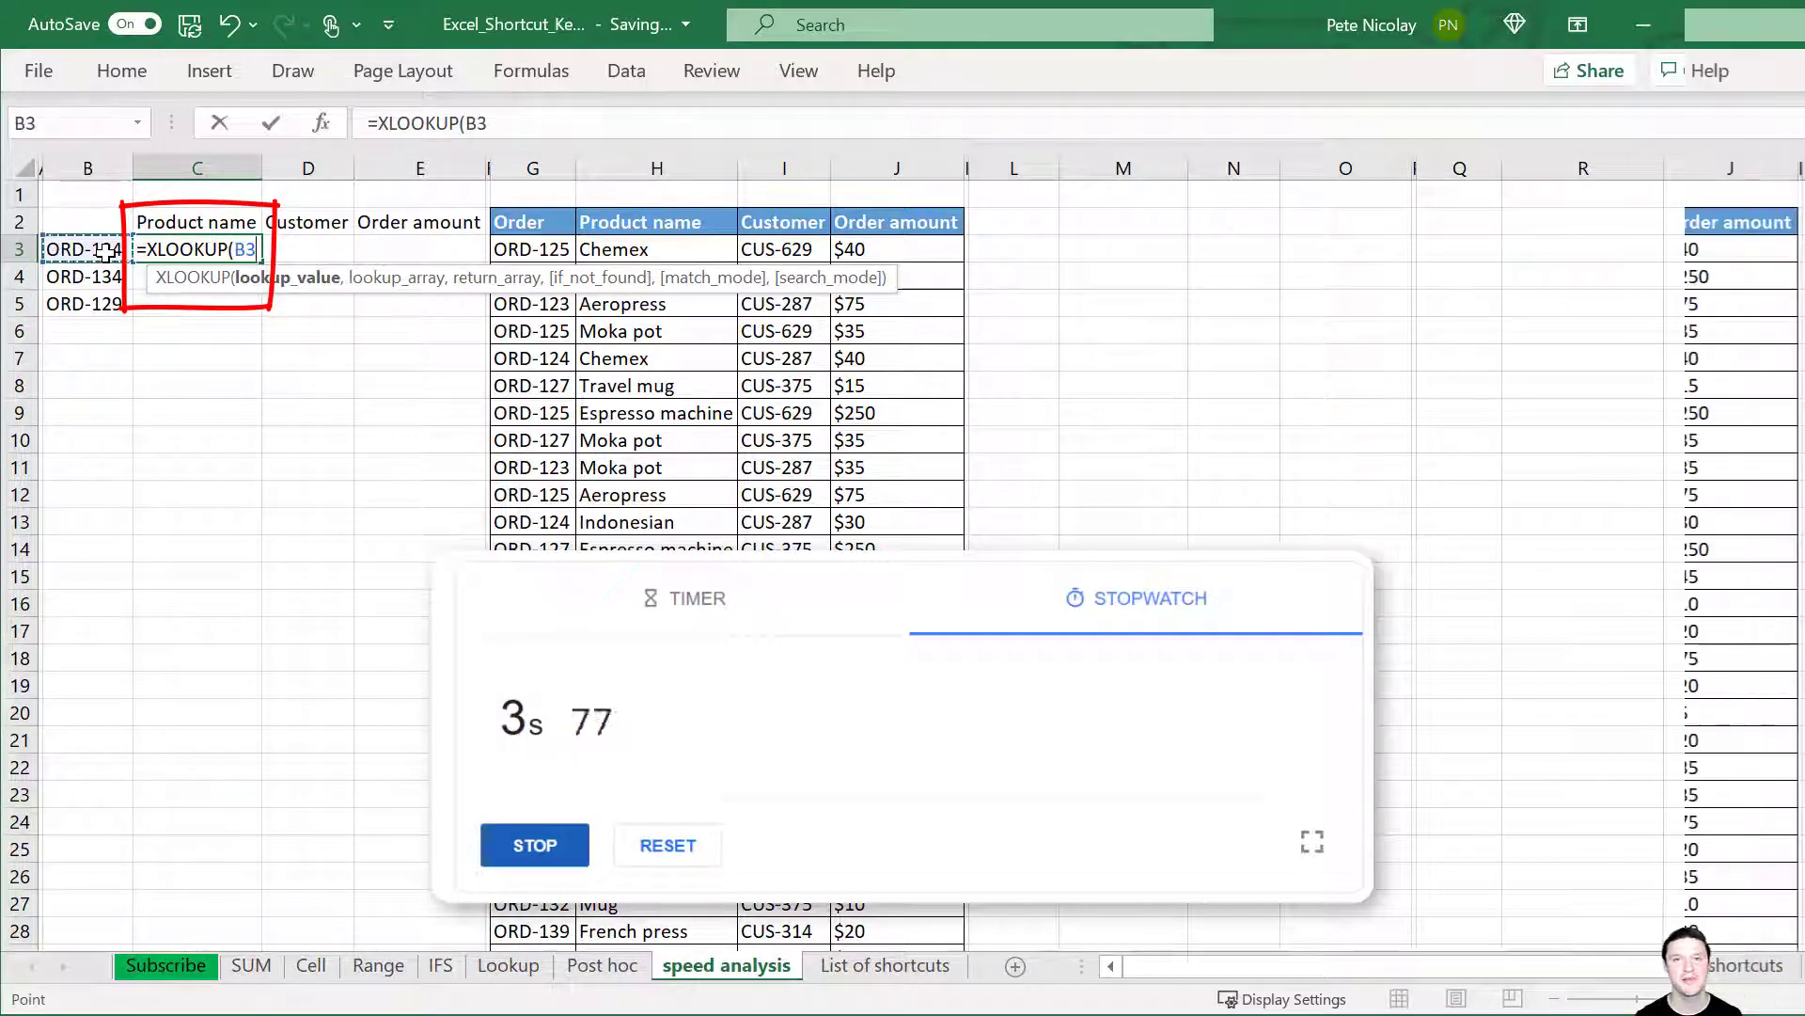
{"action": "key", "text": "F4"}
{"action": "key", "text": "F4"}
{"action": "key", "text": "F4"}
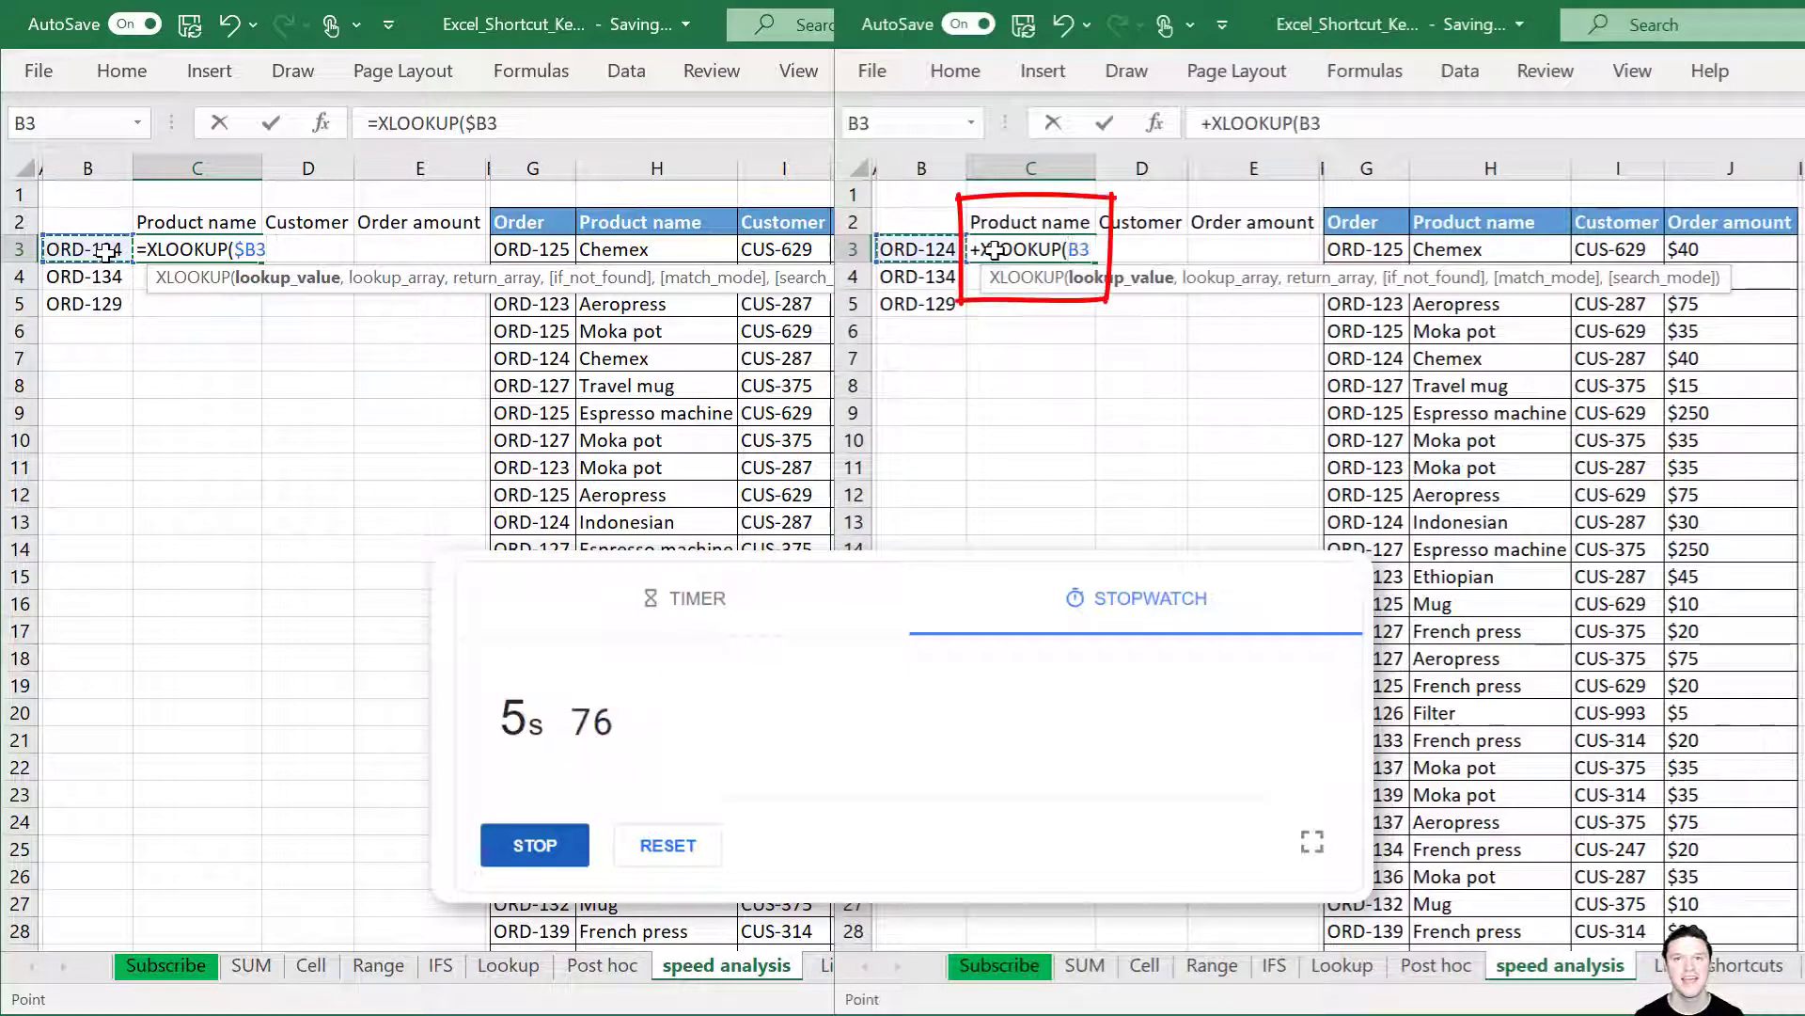
{"action": "type", "text": ","}
{"action": "left_click_drag", "start_coordinate": [532, 222], "coordinate": [576, 935]}
{"action": "key", "text": "Right"}
{"action": "key", "text": "ctrl+space"}
{"action": "key", "text": "F4"}
{"action": "type", "text": ","}
Add the Product name column as return range with "na",0,1, returning Chemex.
{"action": "key", "text": "Right"}
{"action": "key", "text": "ctrl+space"}
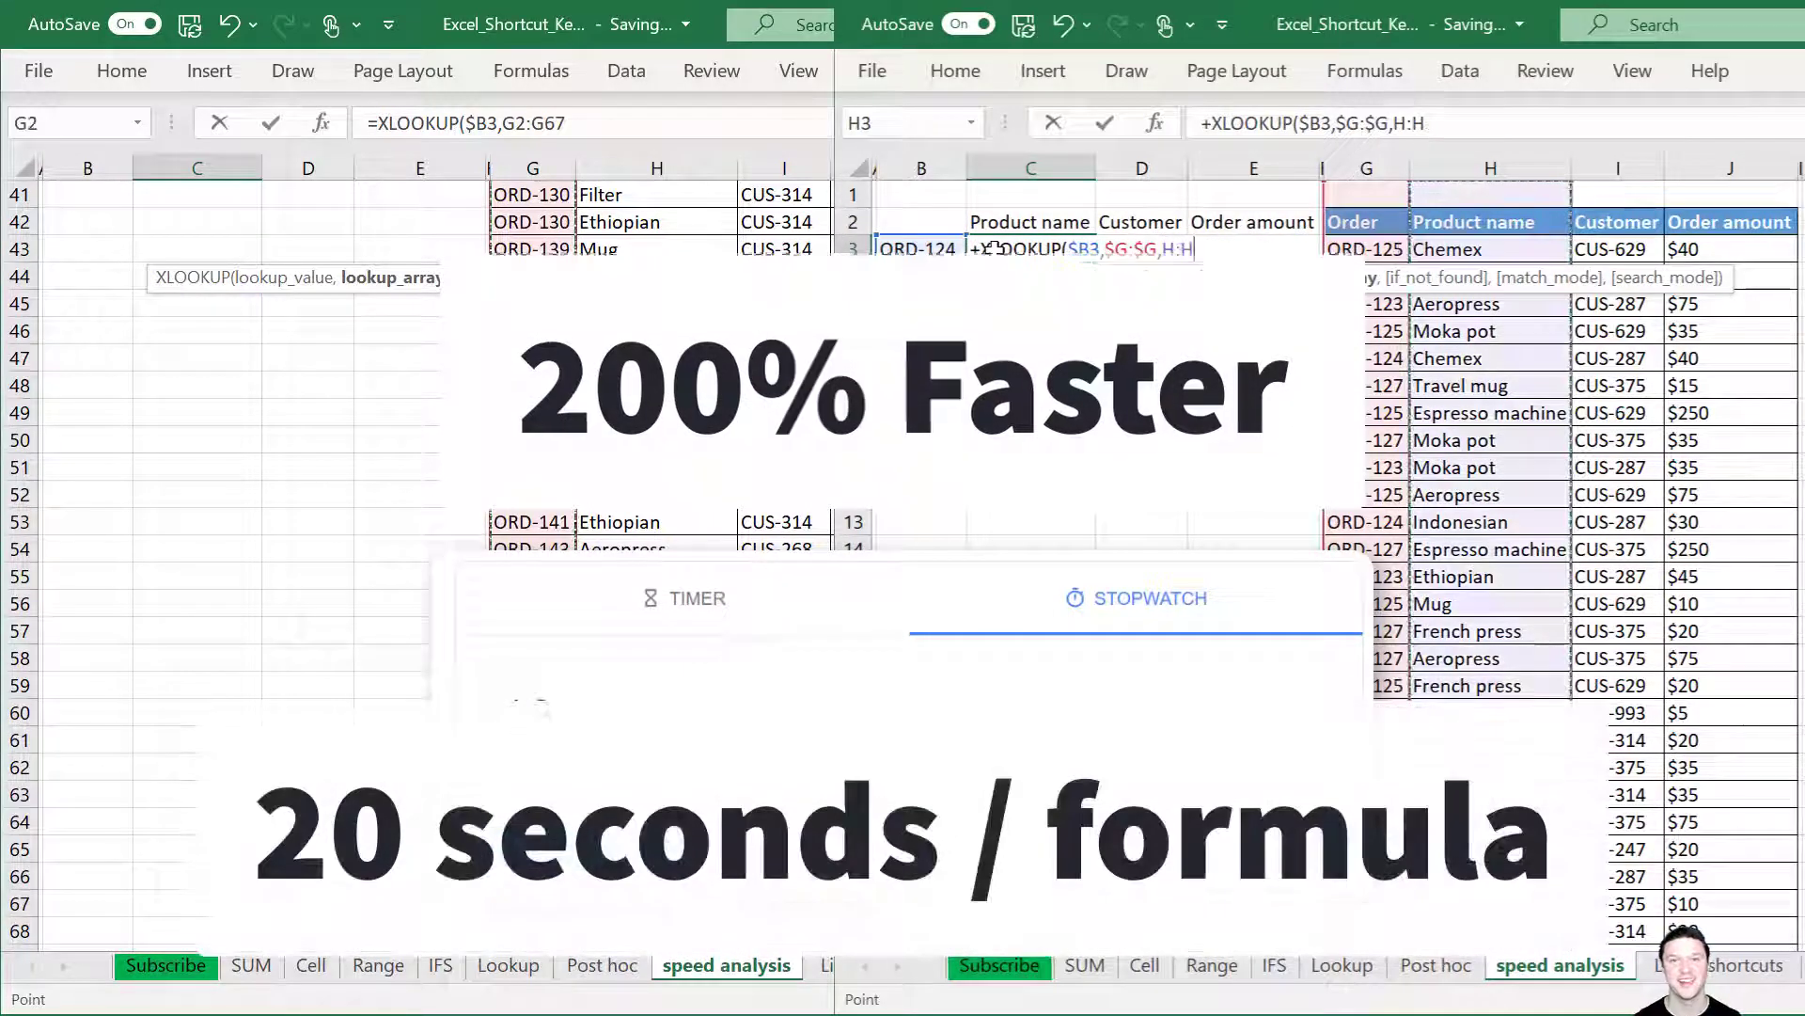
{"action": "key", "text": "F4"}
{"action": "type", "text": ",H:H,\"na\",0,1"}
{"action": "left_click_drag", "start_coordinate": [657, 222], "coordinate": [657, 935]}
{"action": "type", "text": ")"}
{"action": "key", "text": "ctrl+Return"}
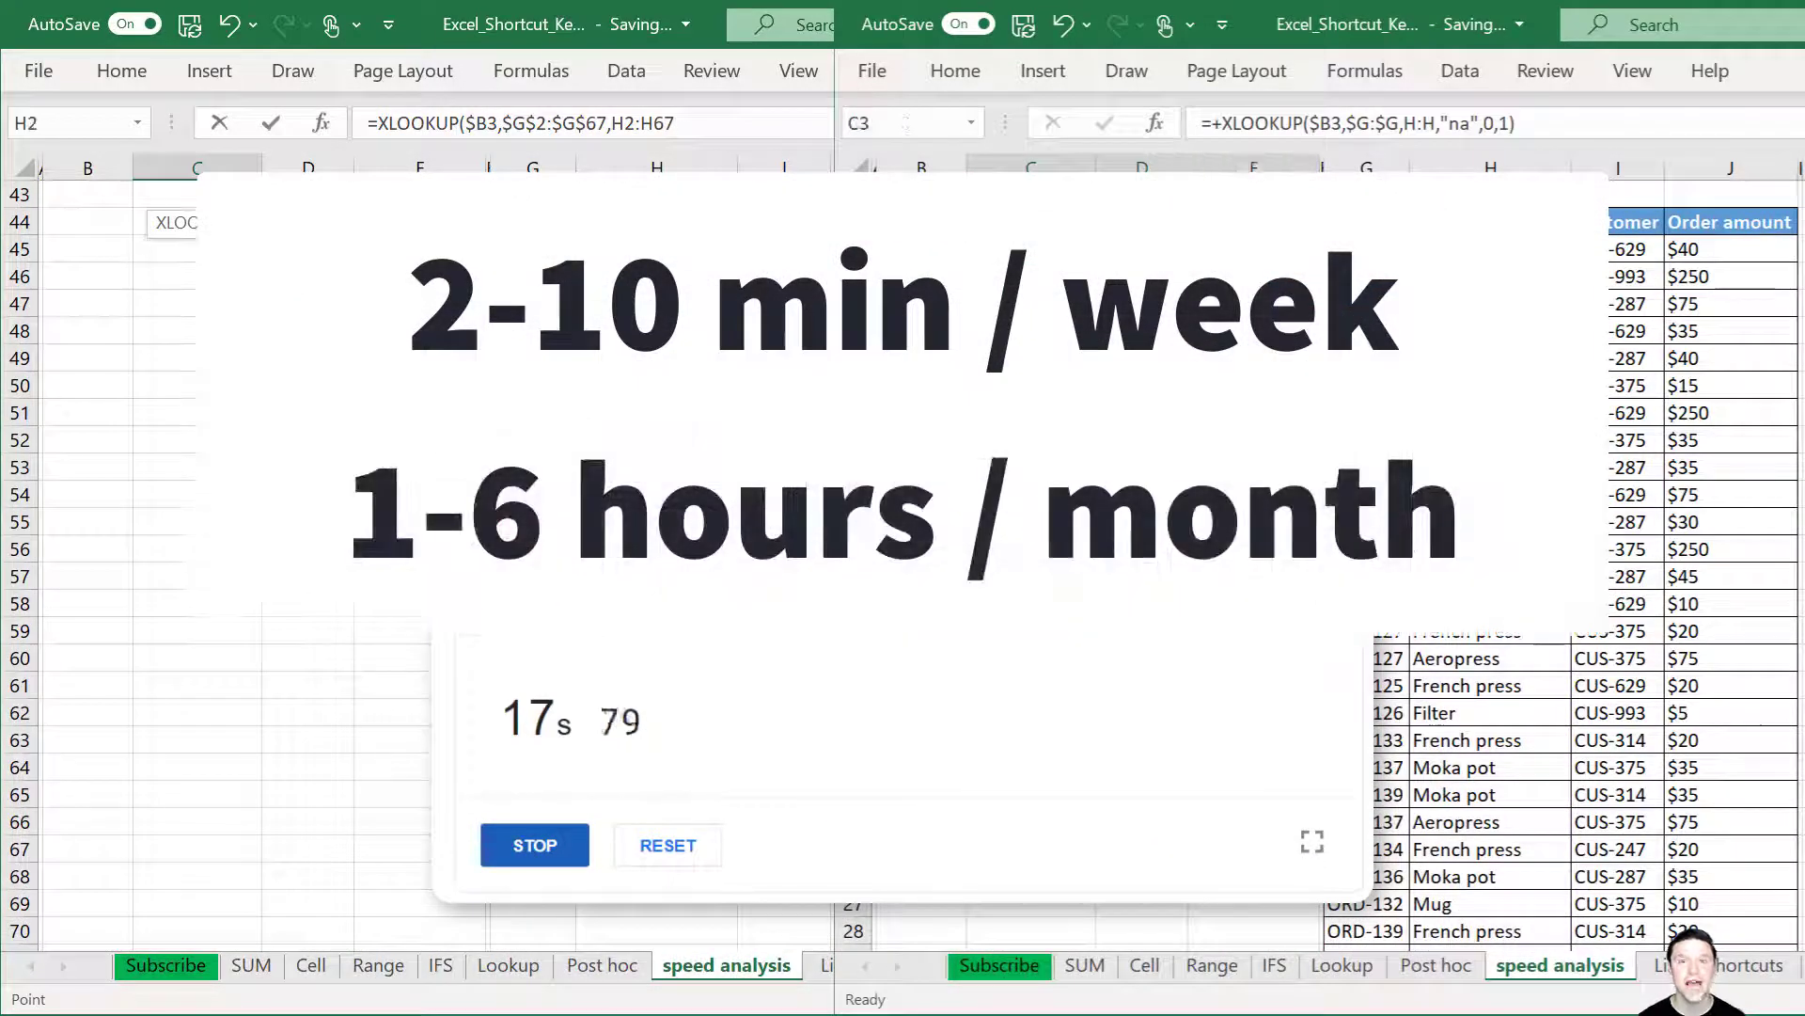
{"action": "key", "text": "F4"}
{"action": "key", "text": "F4"}
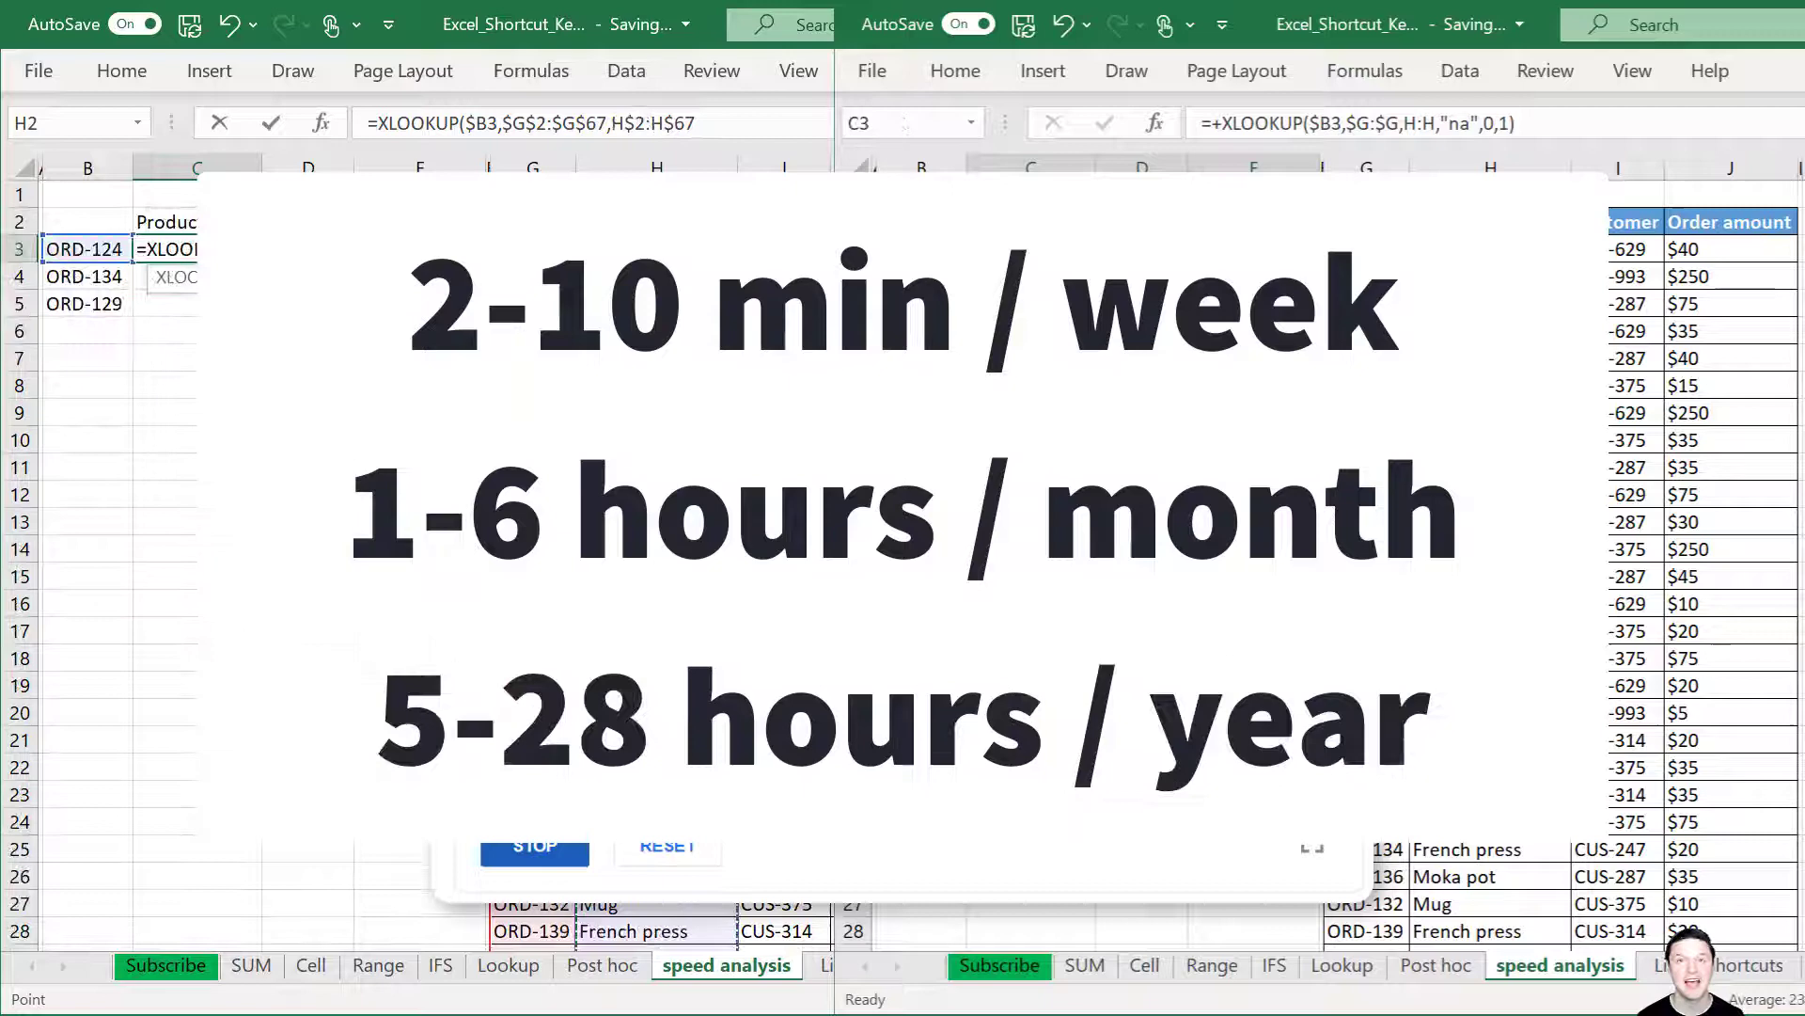
{"action": "type", "text": ",\"na\""}
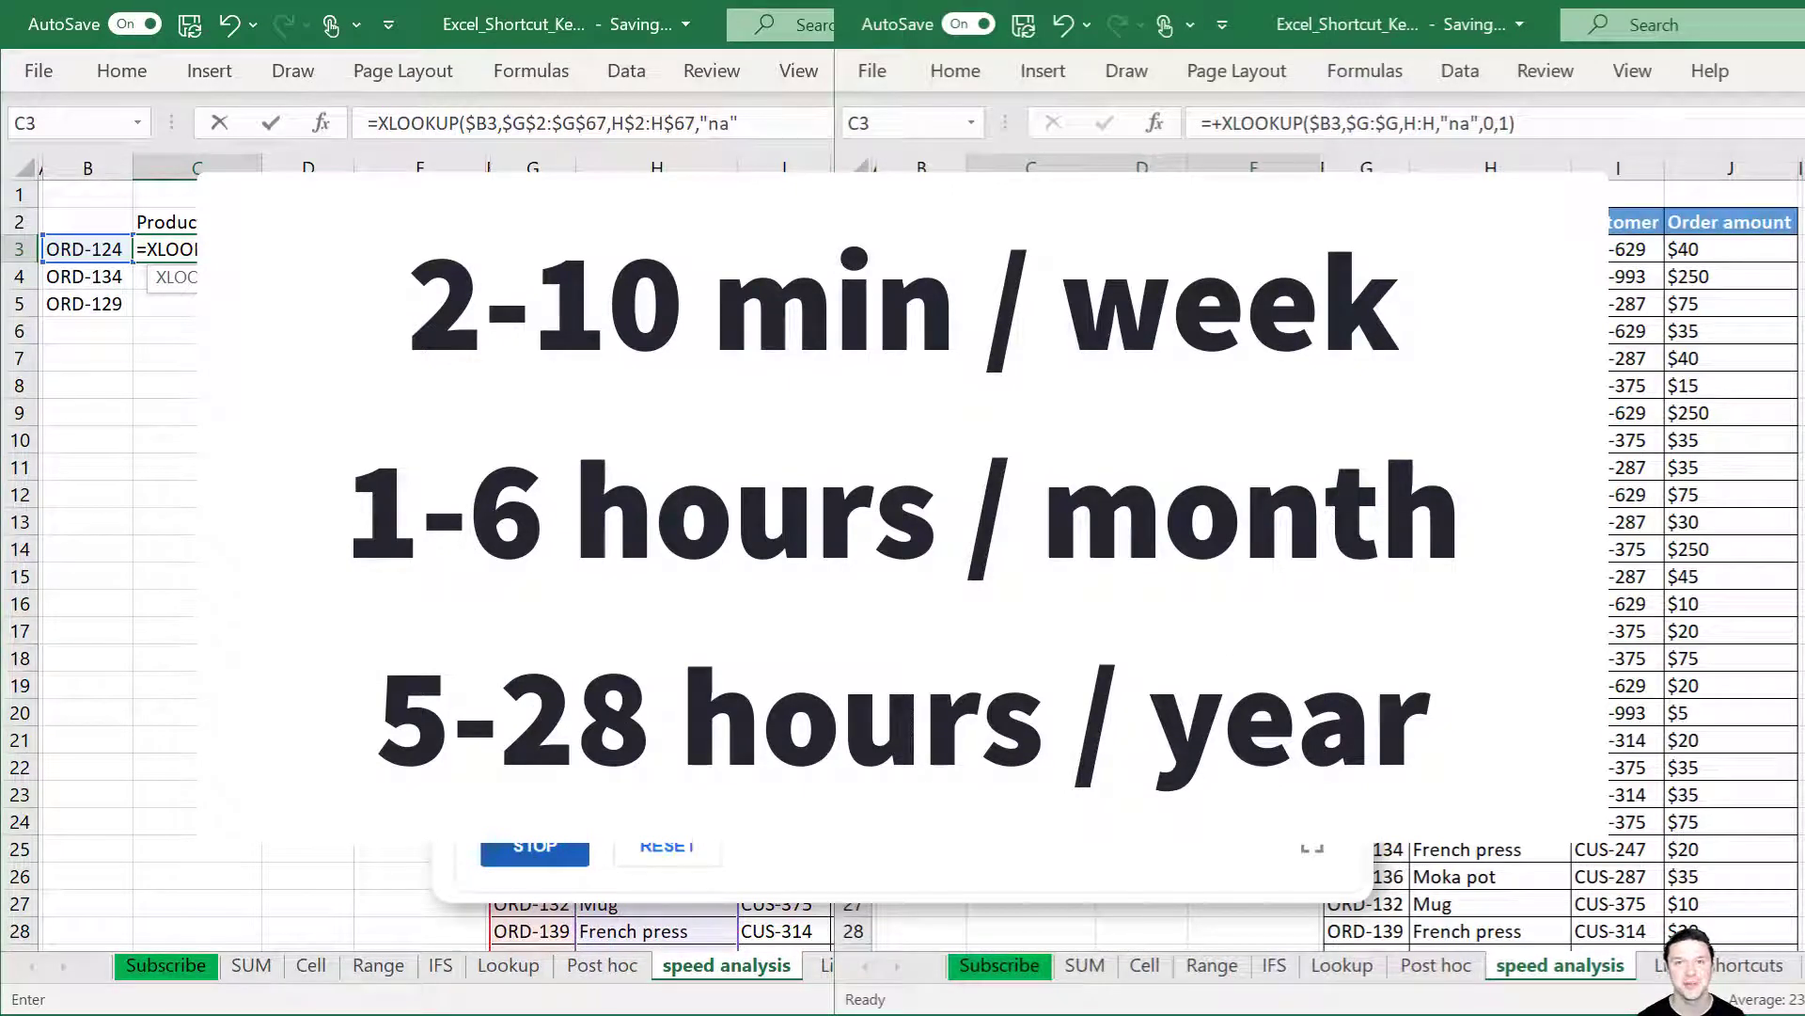
{"action": "type", "text": ",0"}
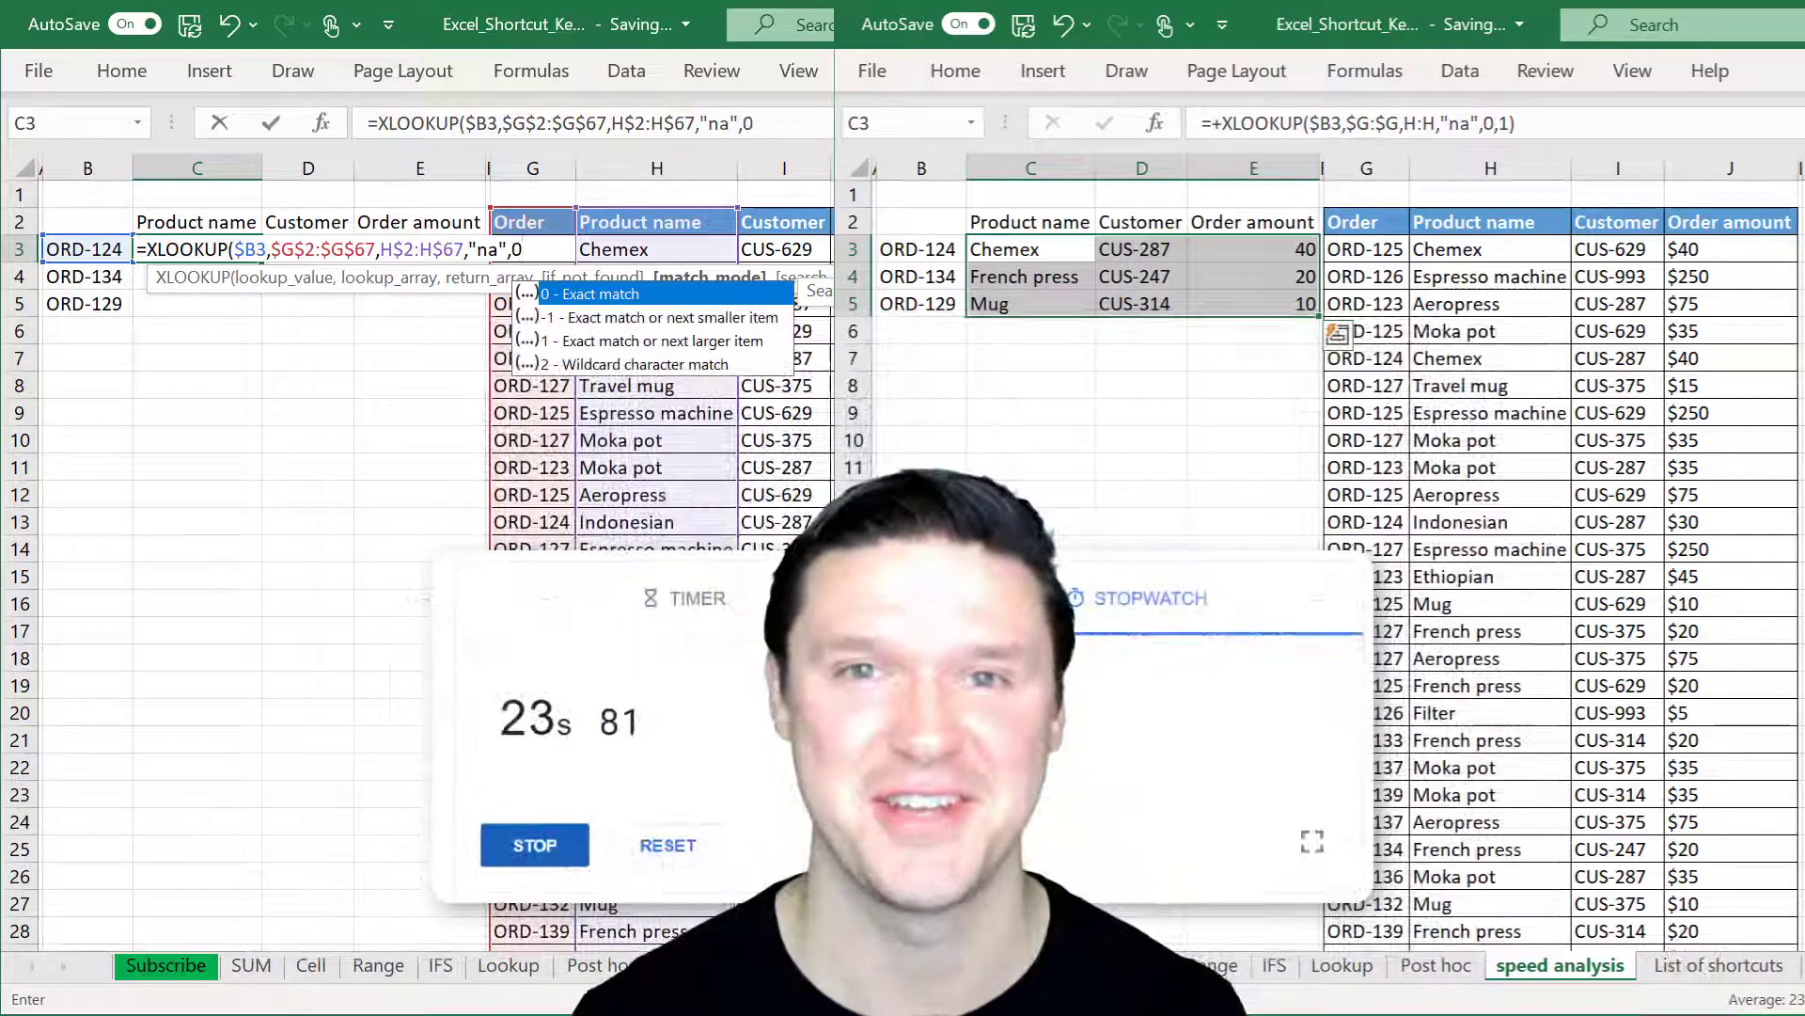
{"action": "type", "text": ",1)"}
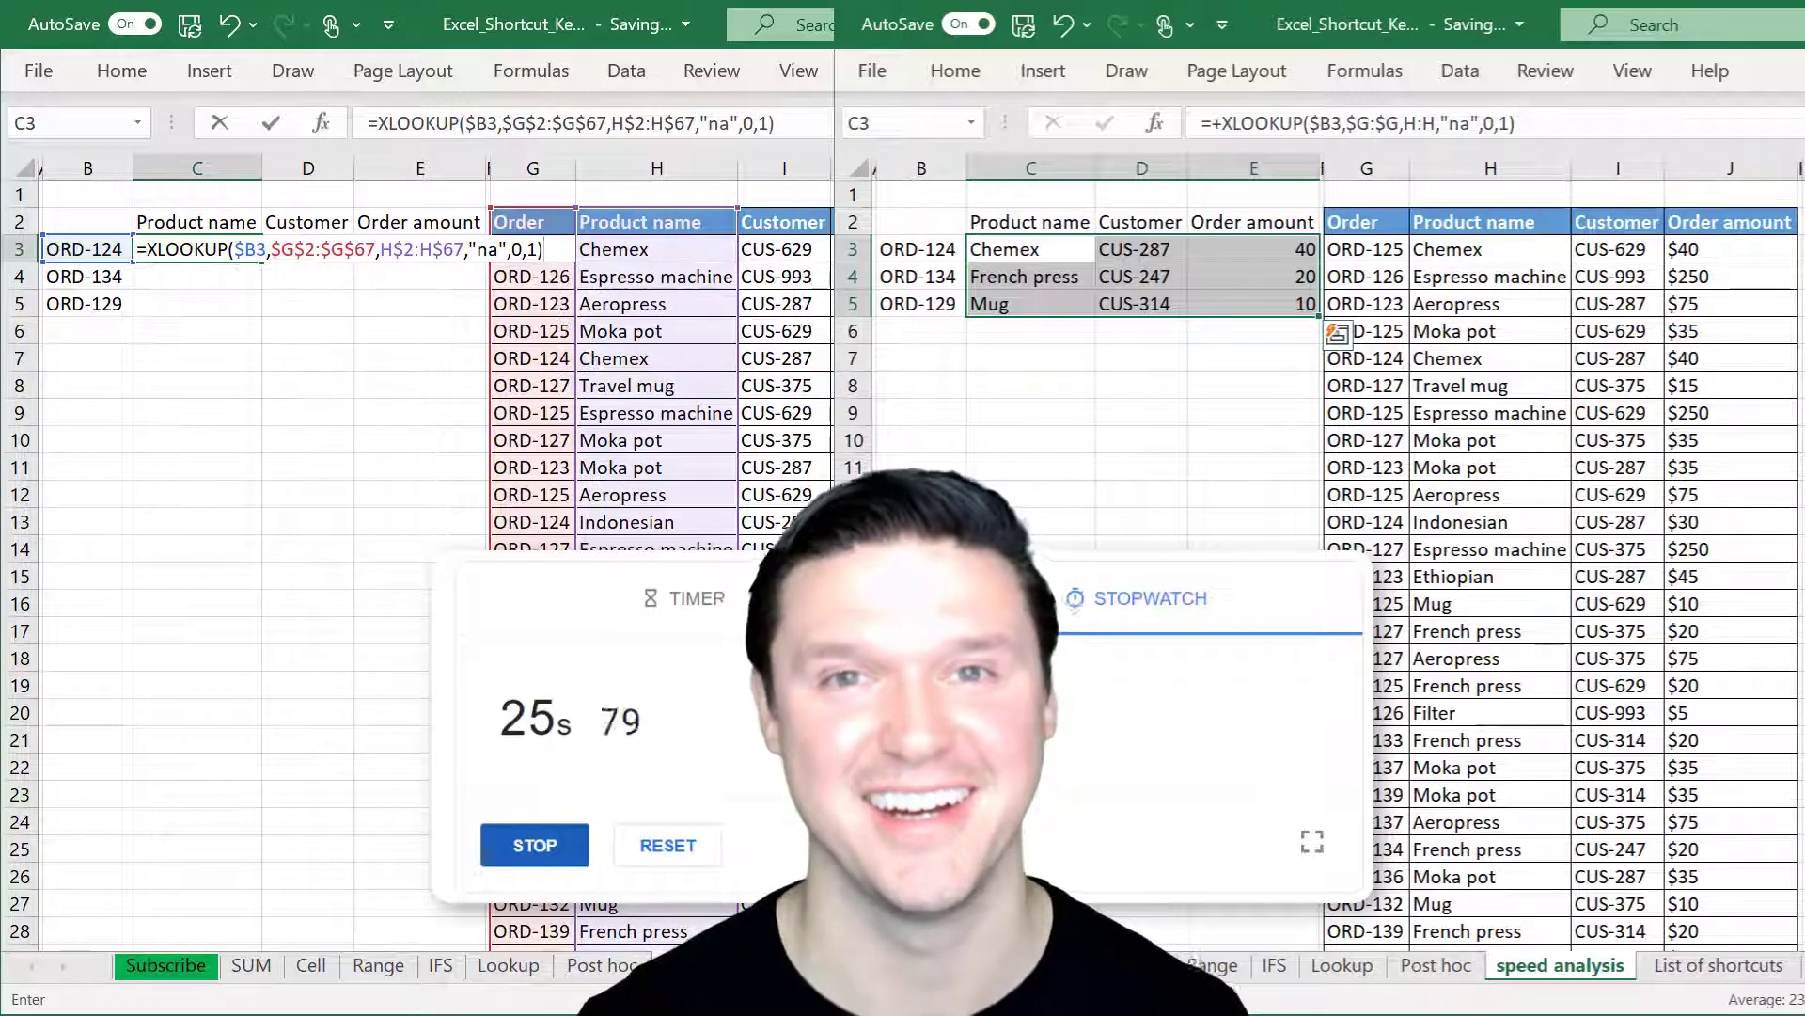
{"action": "key", "text": "Return"}
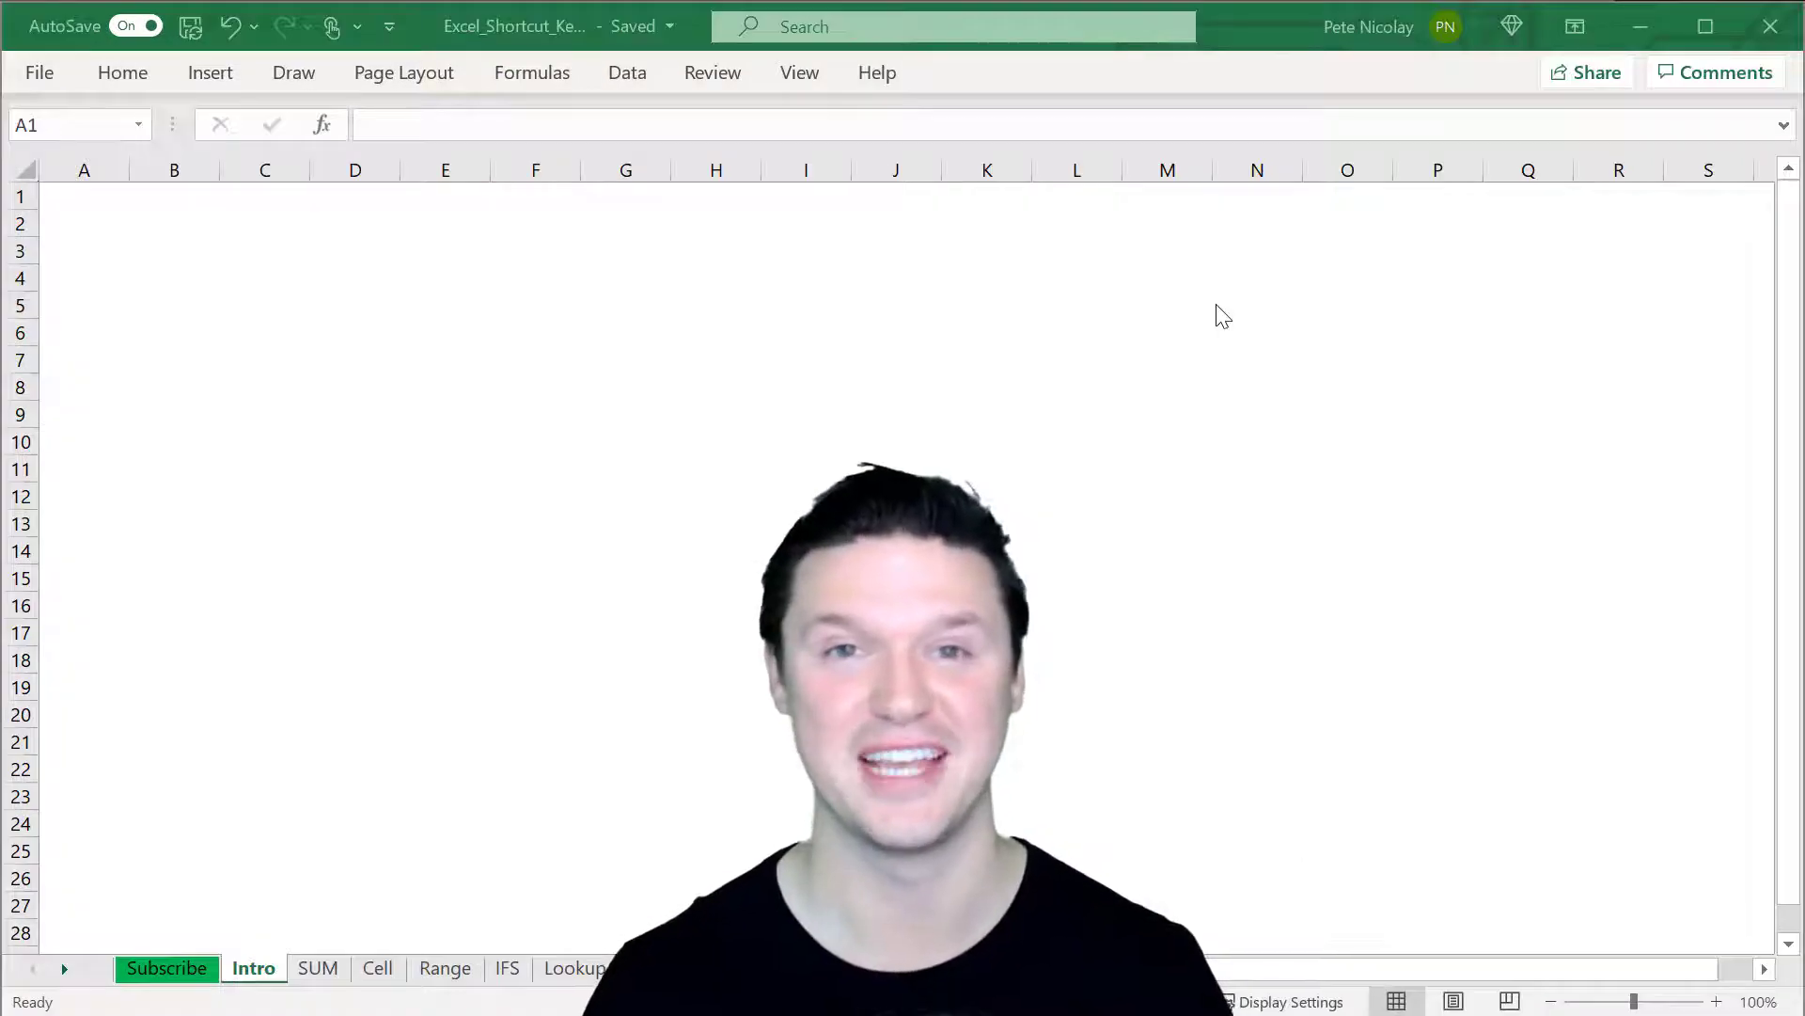